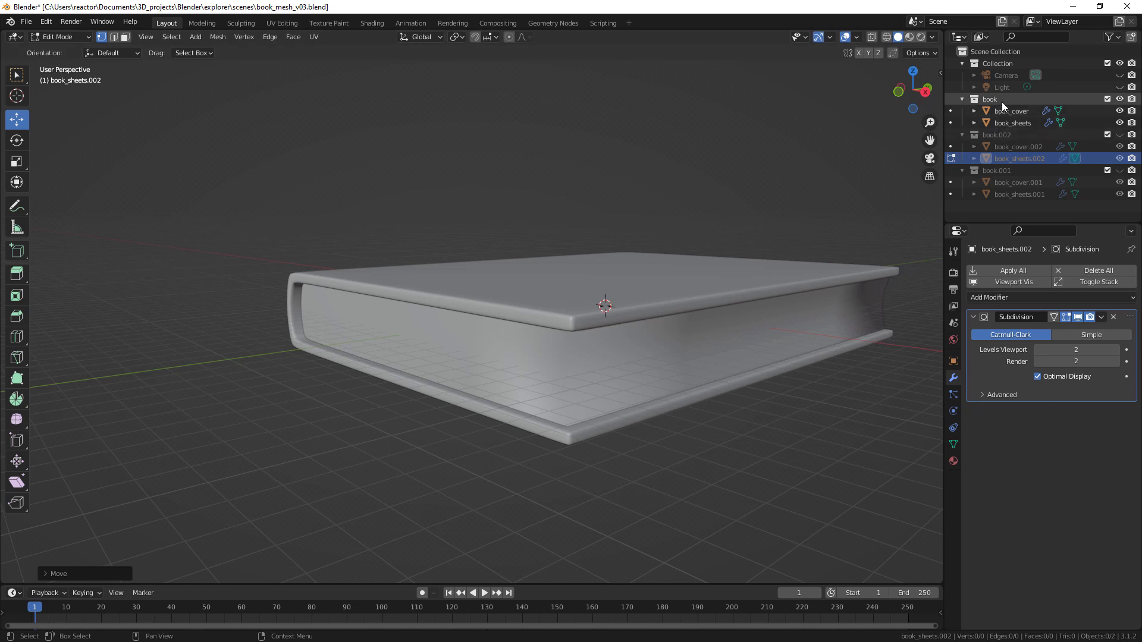
- Duplicate the book collection with its cover and sheets, hide the copy from the viewport, and reselect the original collection
right_click(1001, 99)
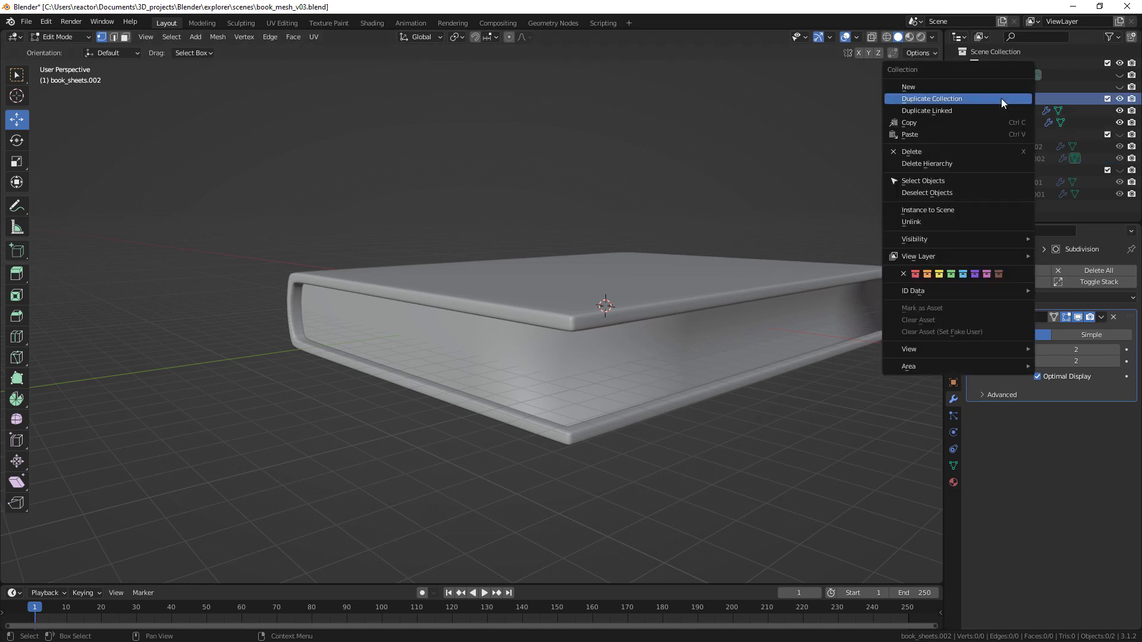
click(965, 103)
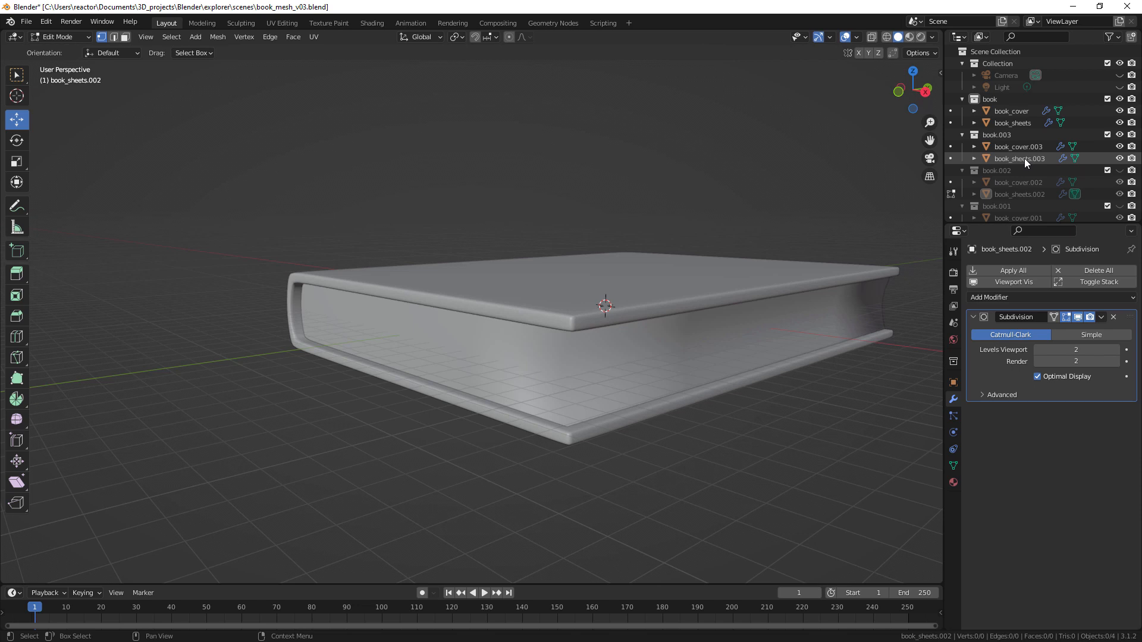
click(1120, 135)
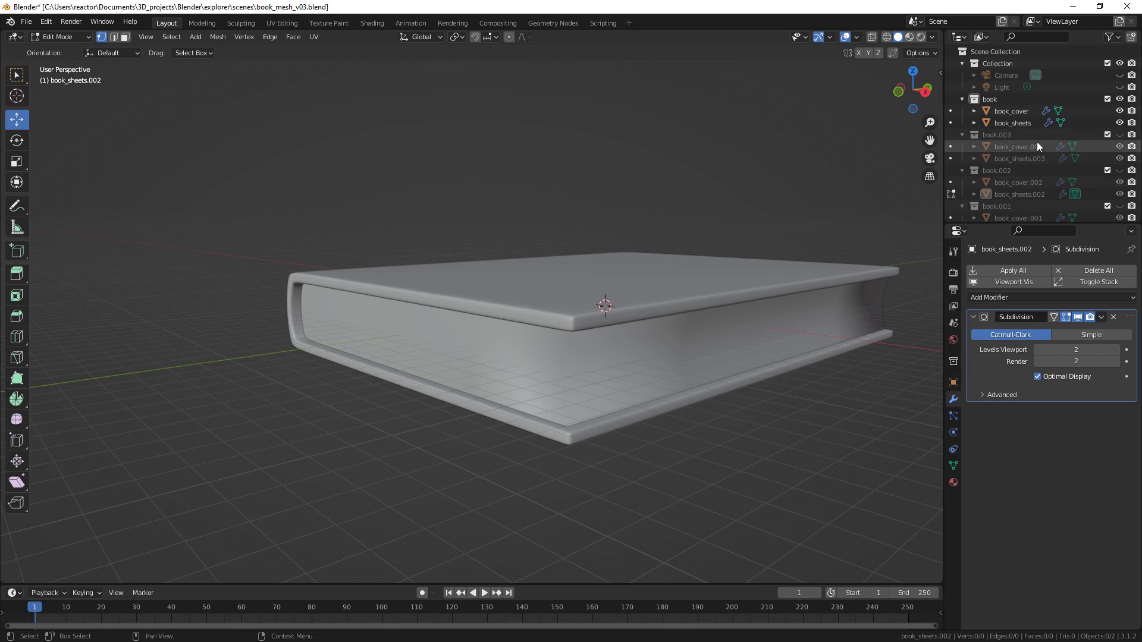
click(1009, 99)
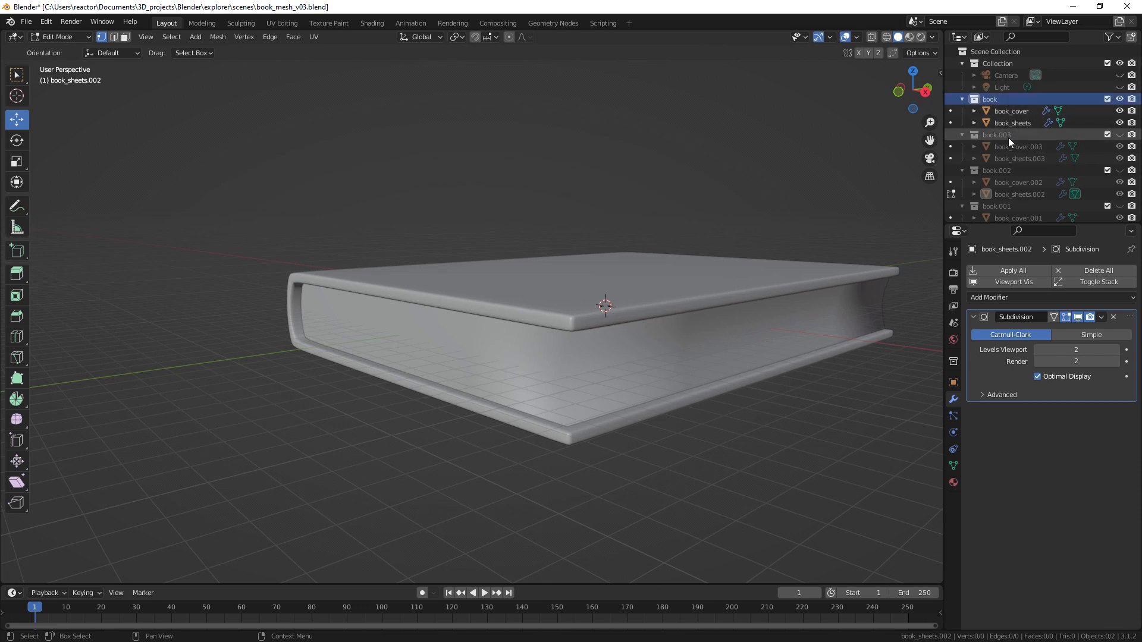
- Make the original book_cover the object being edited in Edit Mode, with its spine side in view
middle_drag(551, 279, 585, 309)
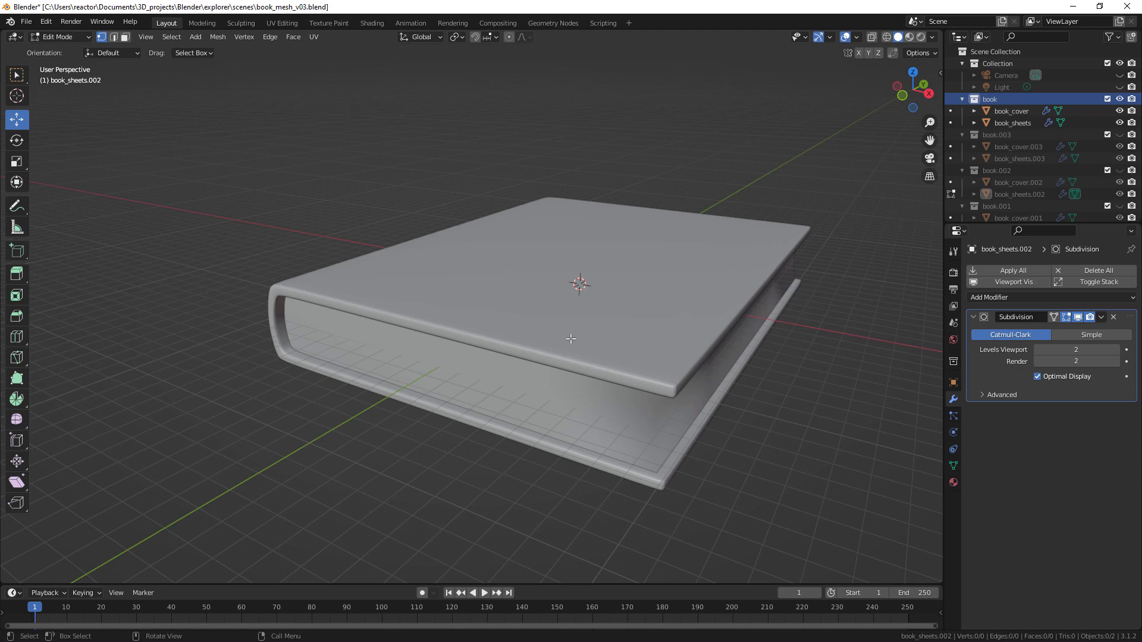
mouse_move(571, 342)
middle_down()
mouse_move(626, 404)
mouse_move(583, 331)
middle_up()
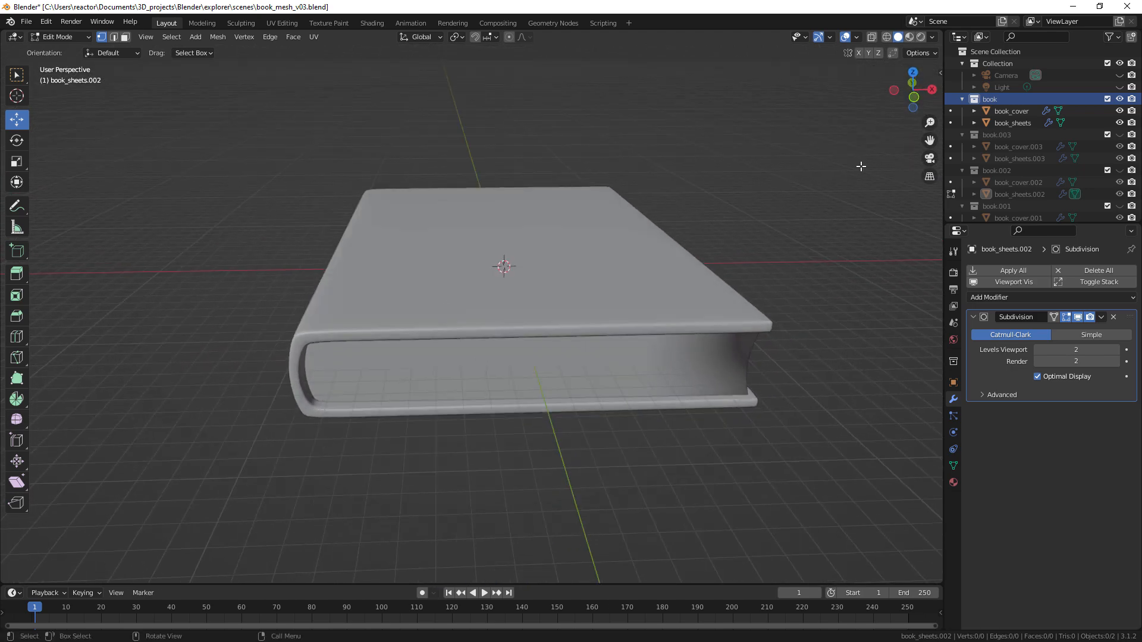
click(1012, 112)
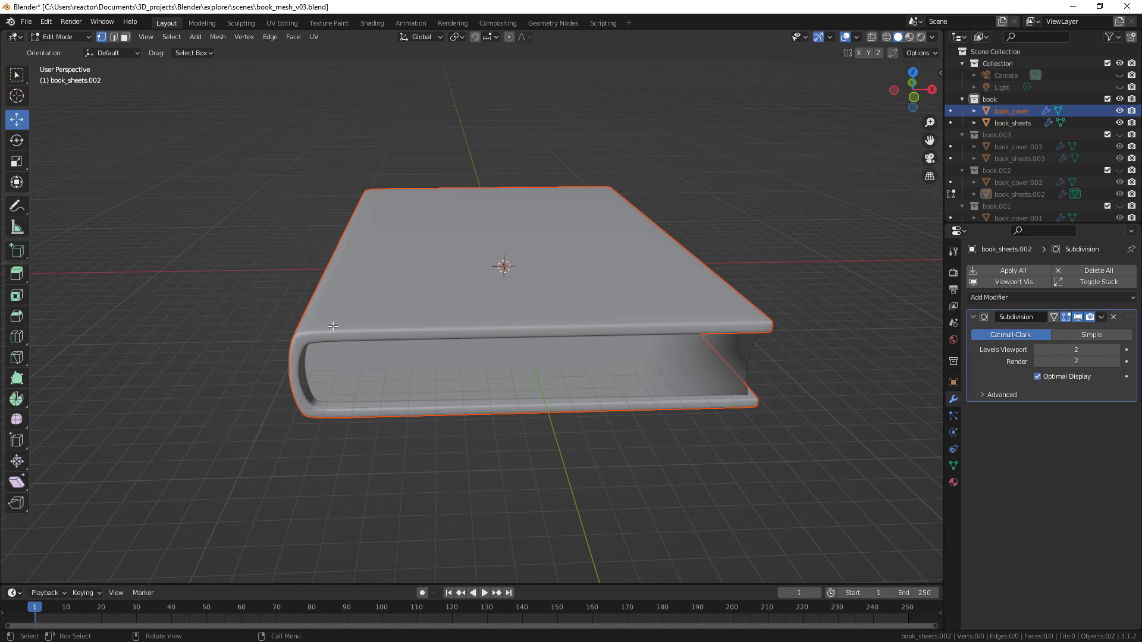
key(Tab)
click(404, 309)
key(Tab)
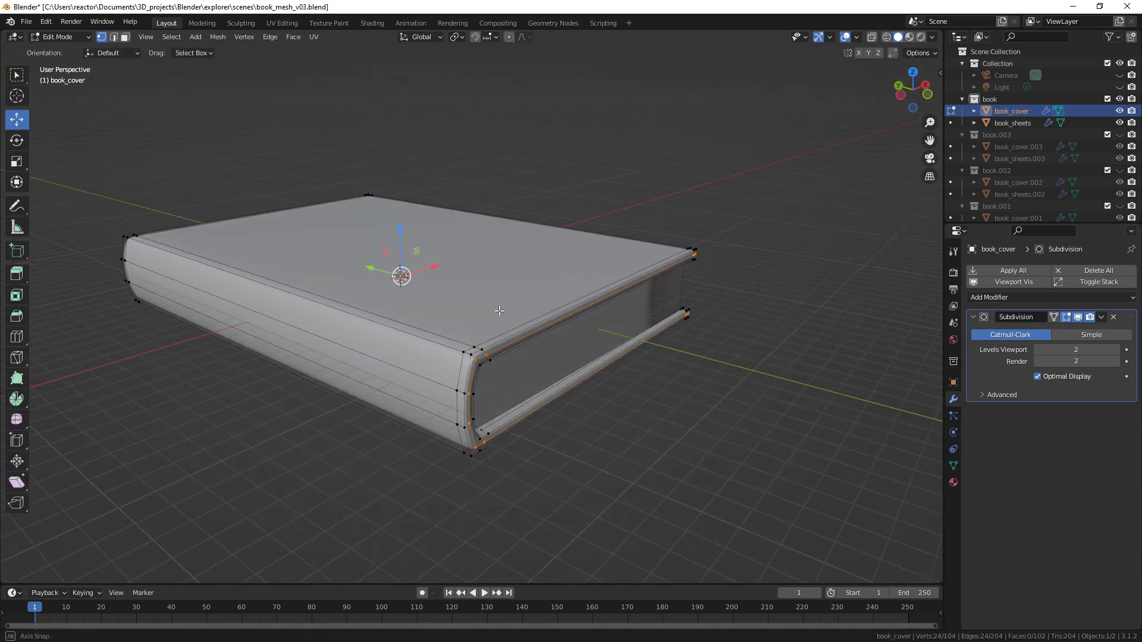
middle_drag(499, 310, 412, 311)
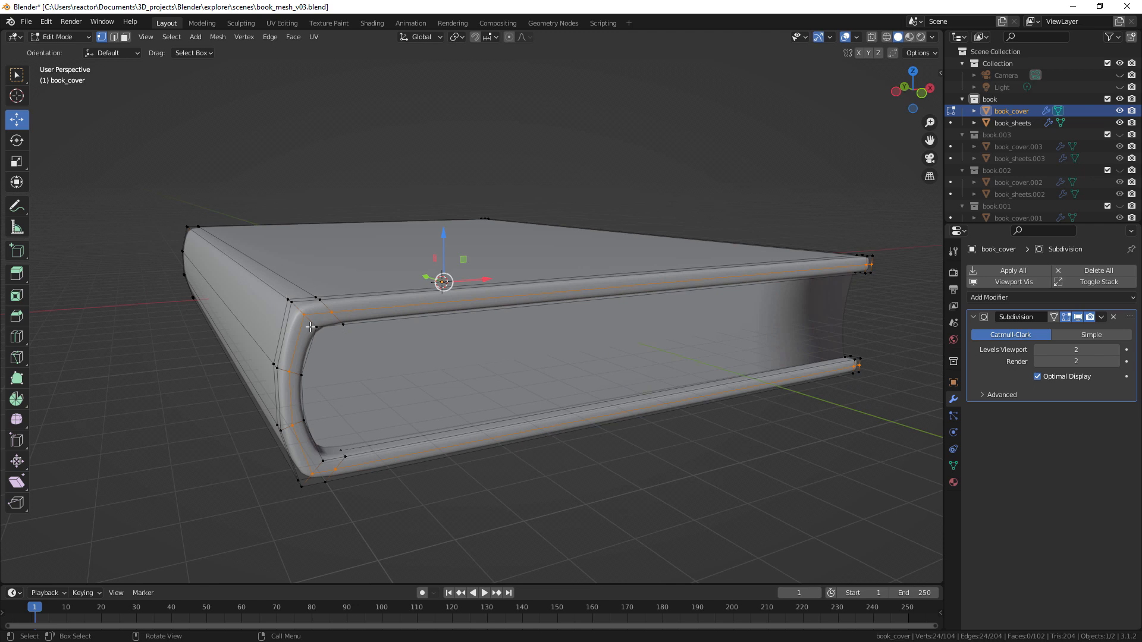
middle_drag(380, 313, 365, 326)
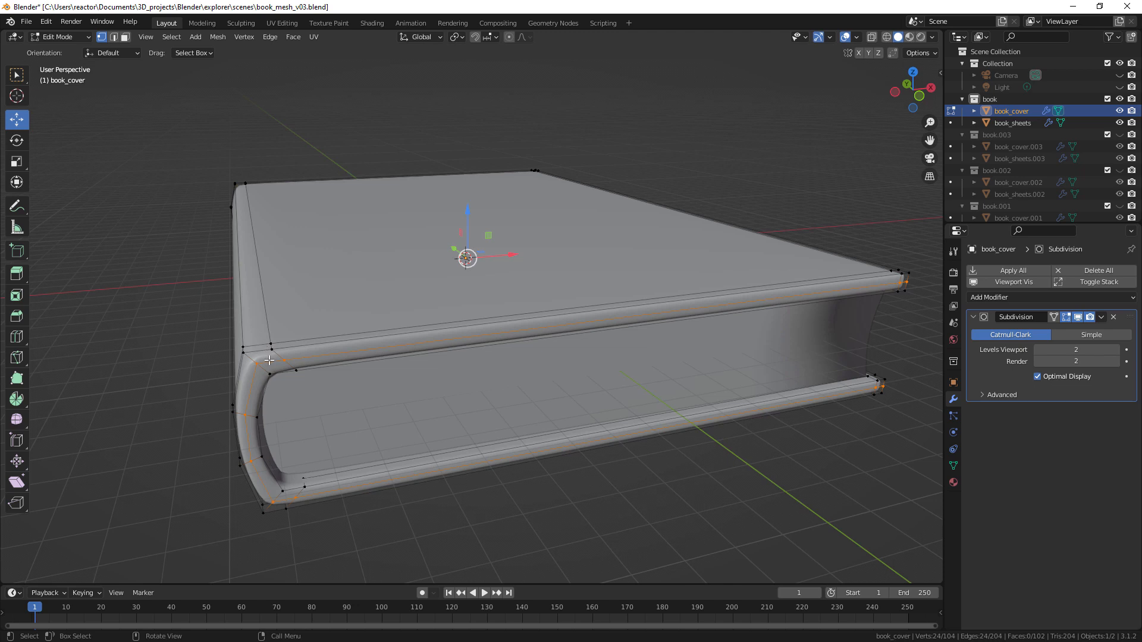
- Select the two edge loops running along the spine side of the top cover and apply a narrow one-segment bevel
click(114, 36)
alt+click(266, 314)
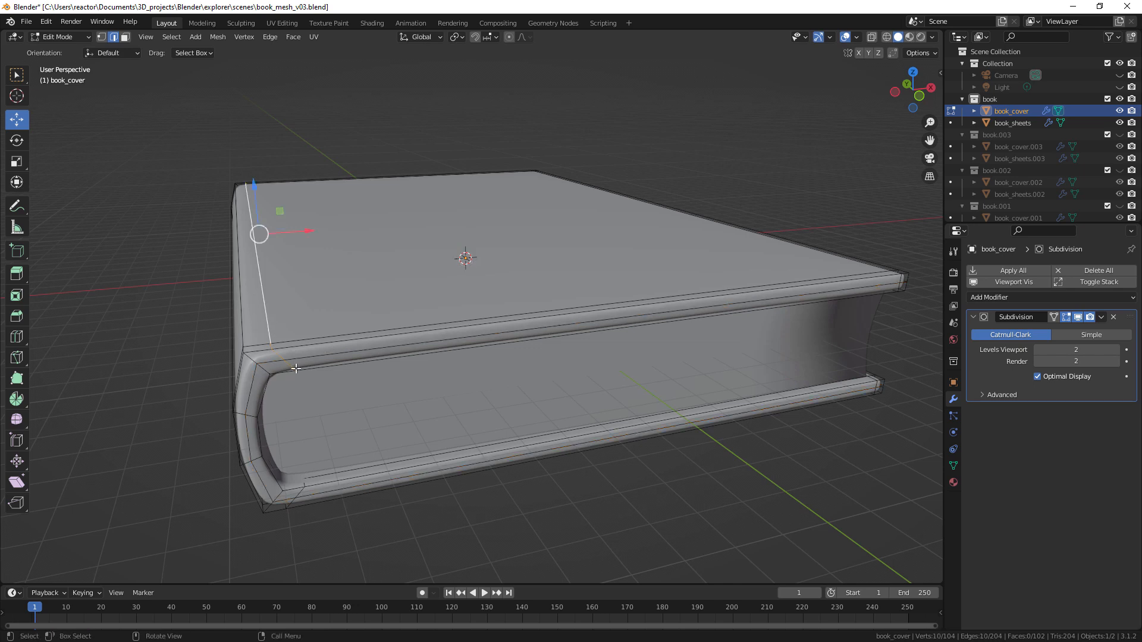
alt+shift+click(238, 297)
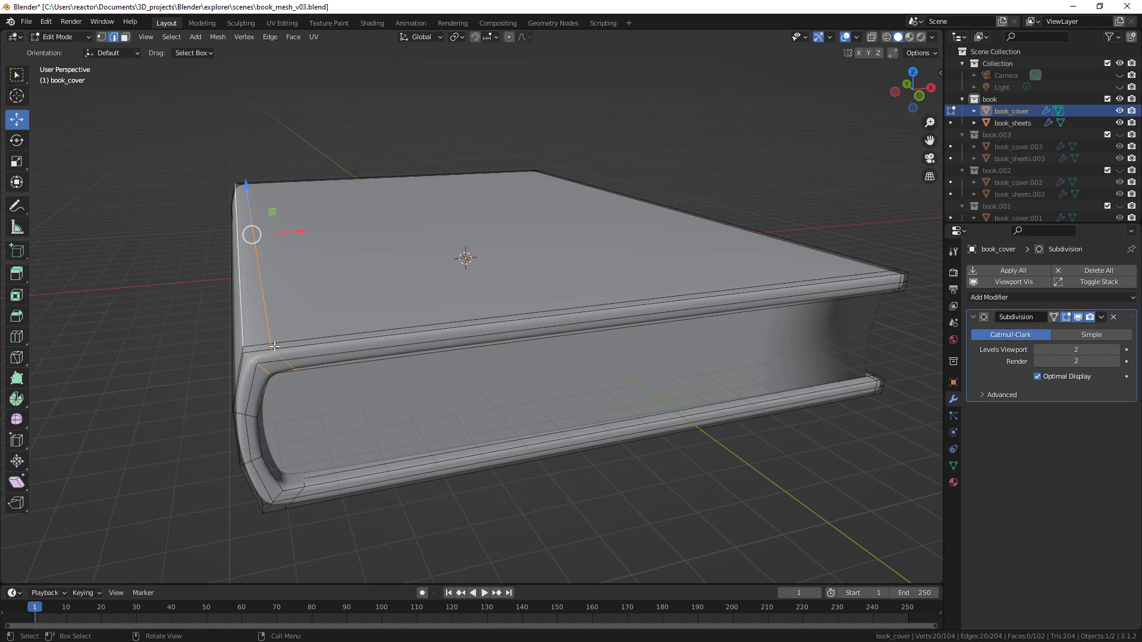
click(21, 323)
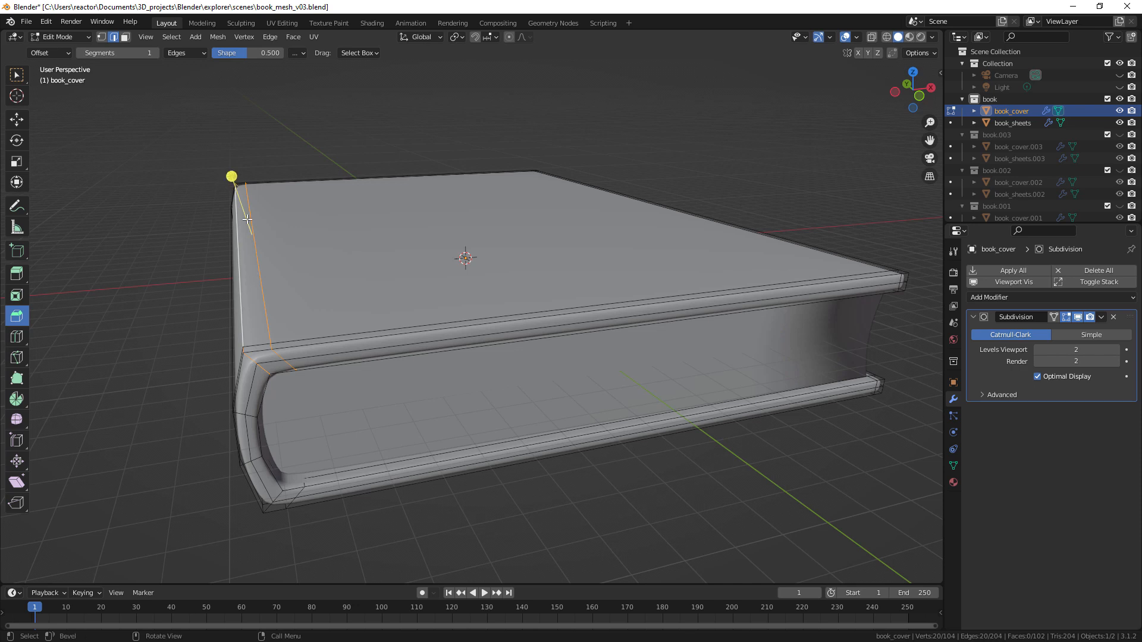
drag(231, 176, 229, 173)
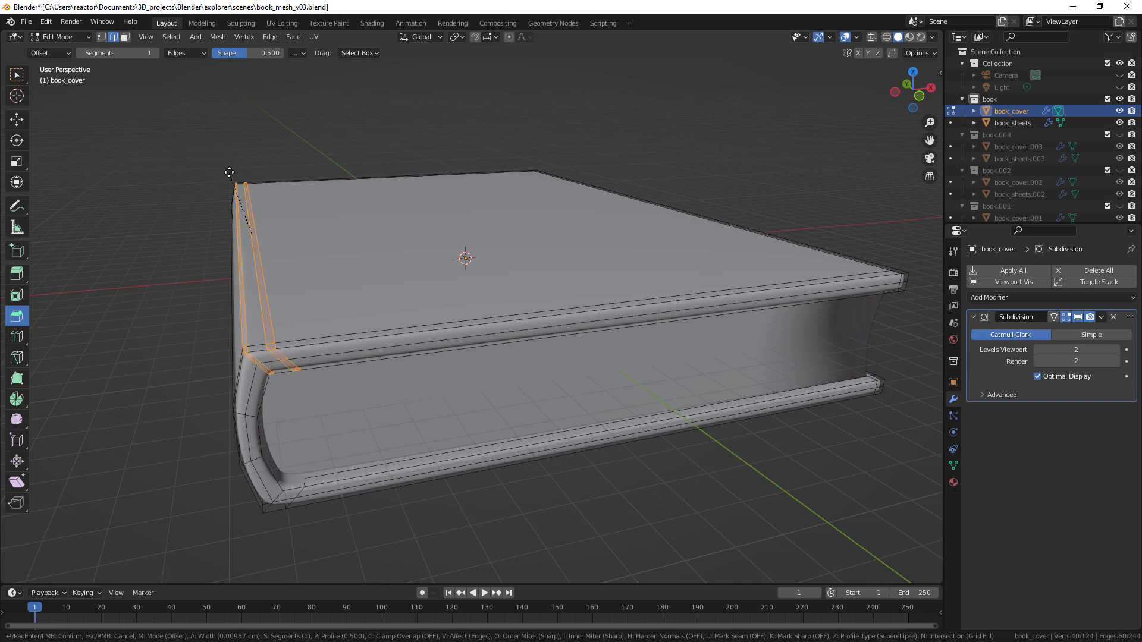
click(229, 173)
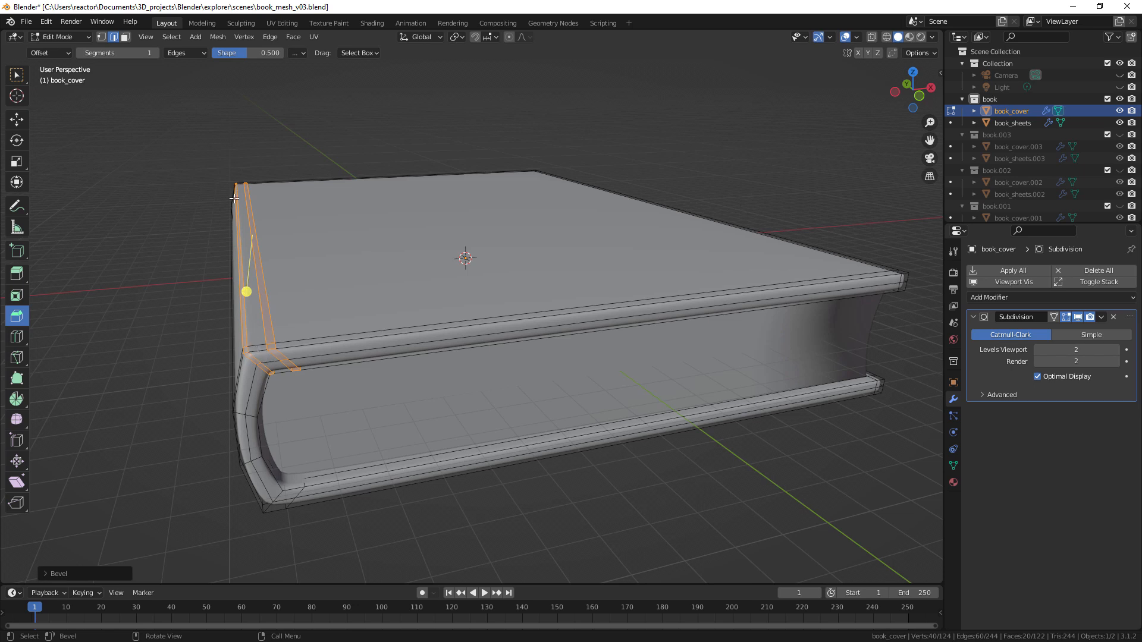
- Select the three-face strip between the beveled loops on the top cover and move it down along Z to form a groove
click(125, 37)
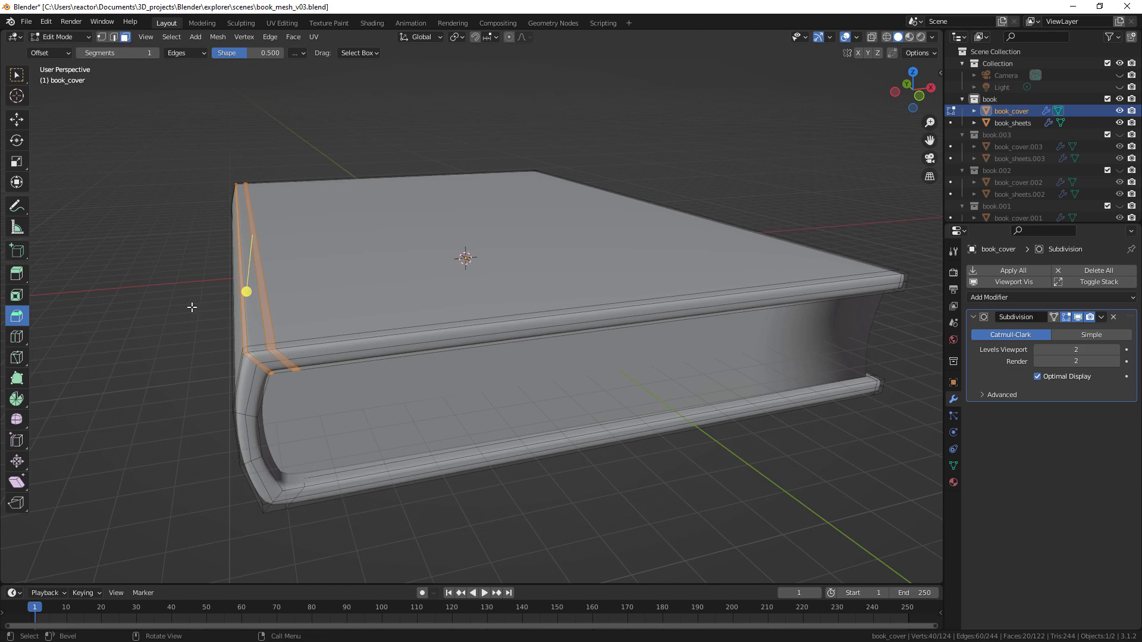
click(258, 350)
shift+click(258, 315)
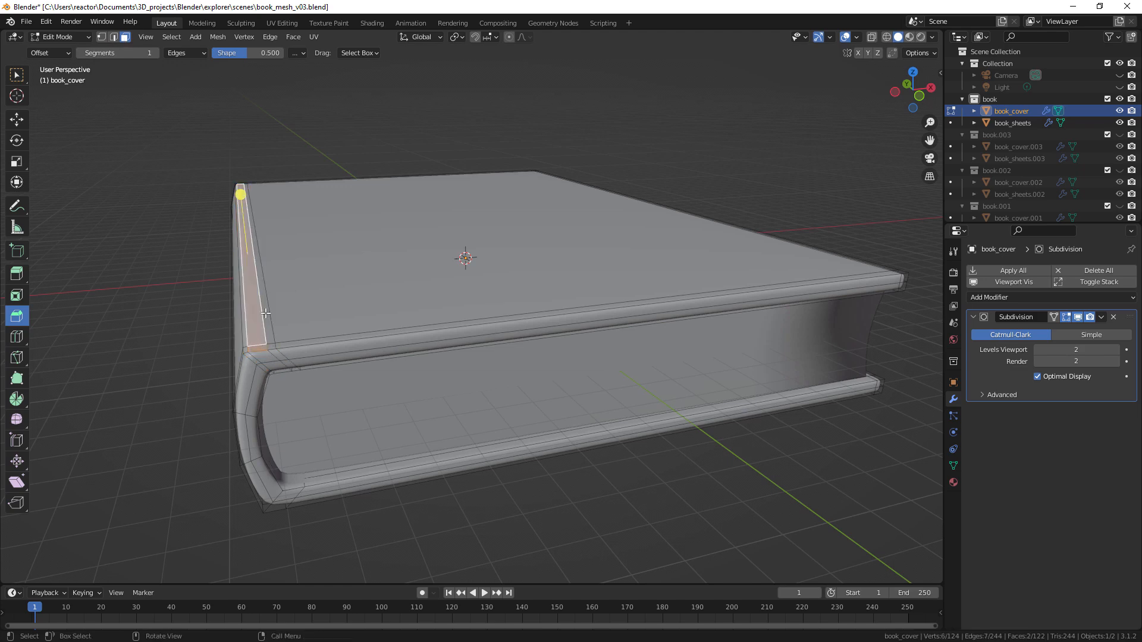
middle_drag(260, 310, 479, 316)
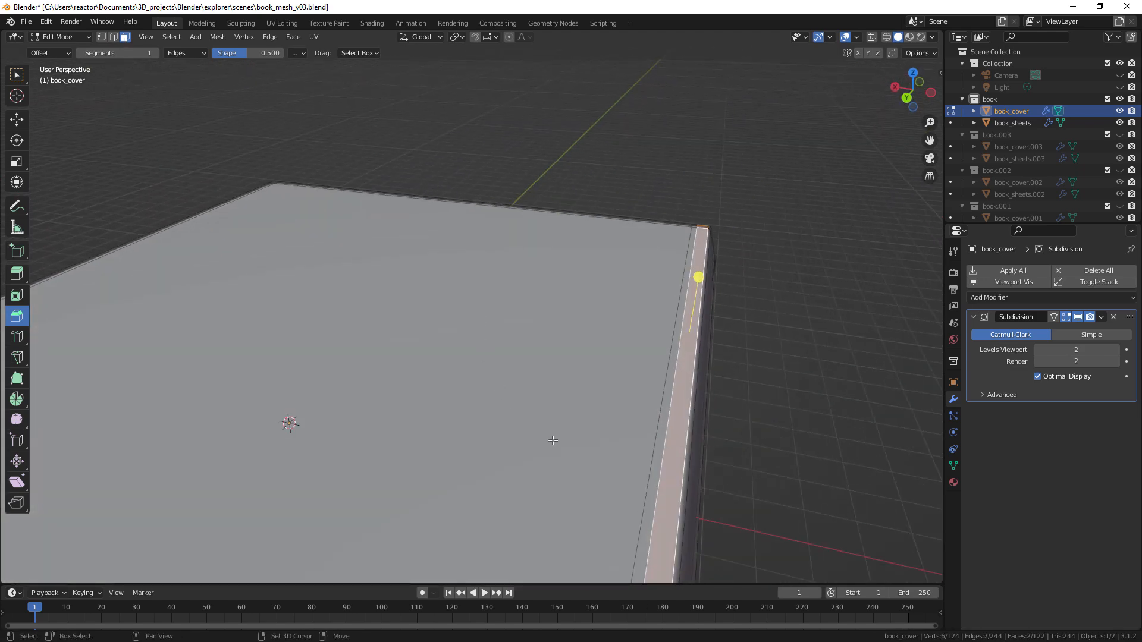
shift+middle_drag(553, 440, 564, 263)
scroll(563, 263, down, 5)
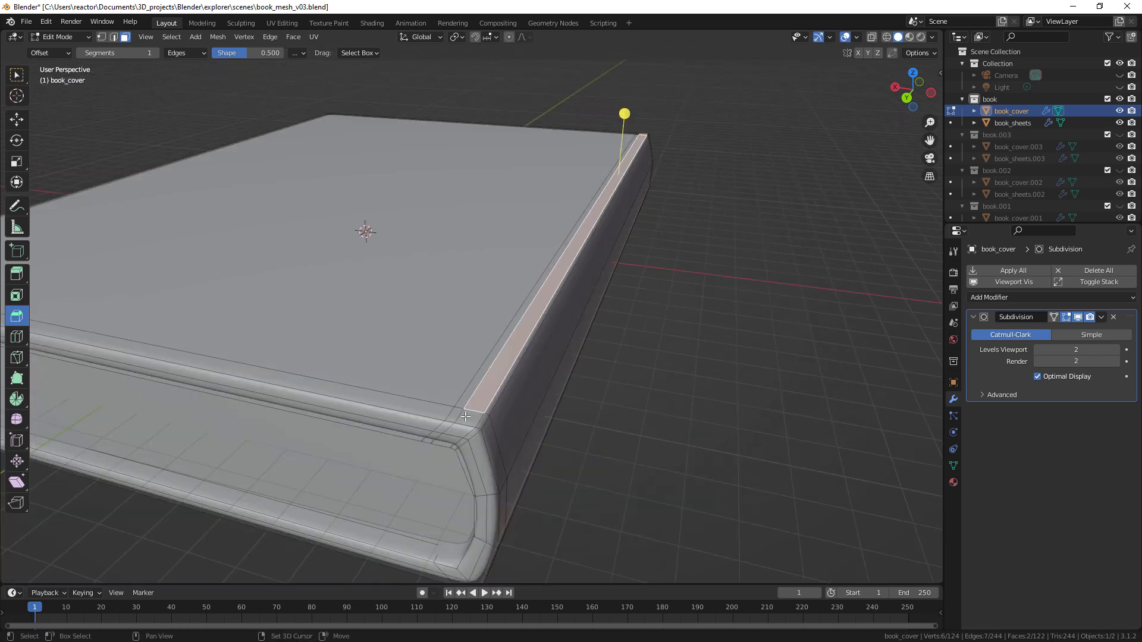
shift+click(489, 412)
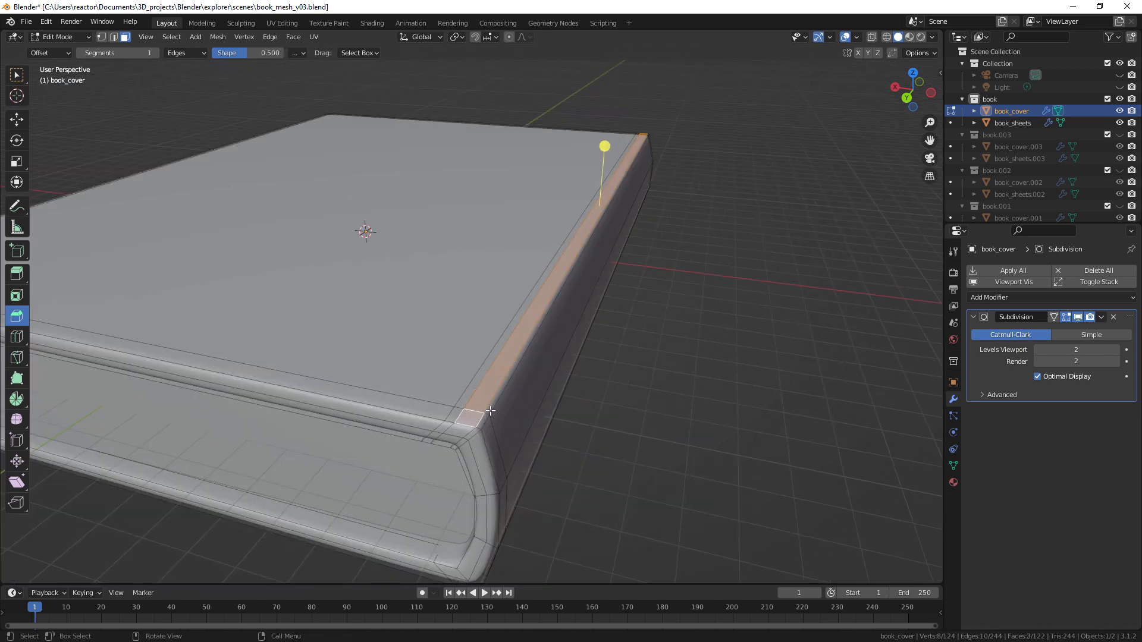
click(16, 120)
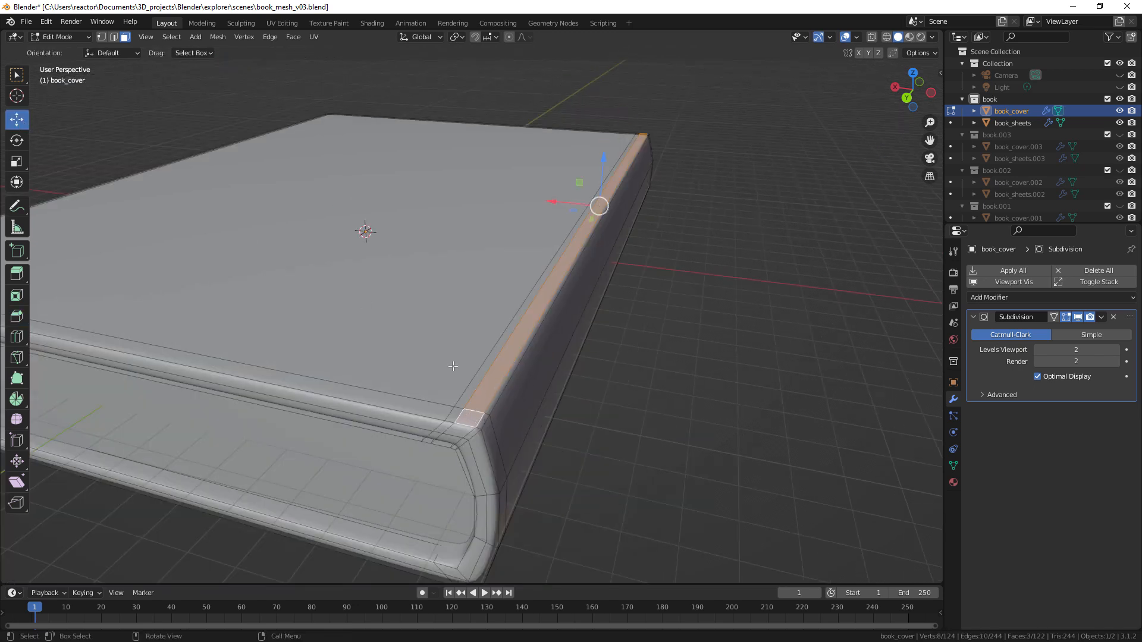
middle_drag(591, 373, 597, 366)
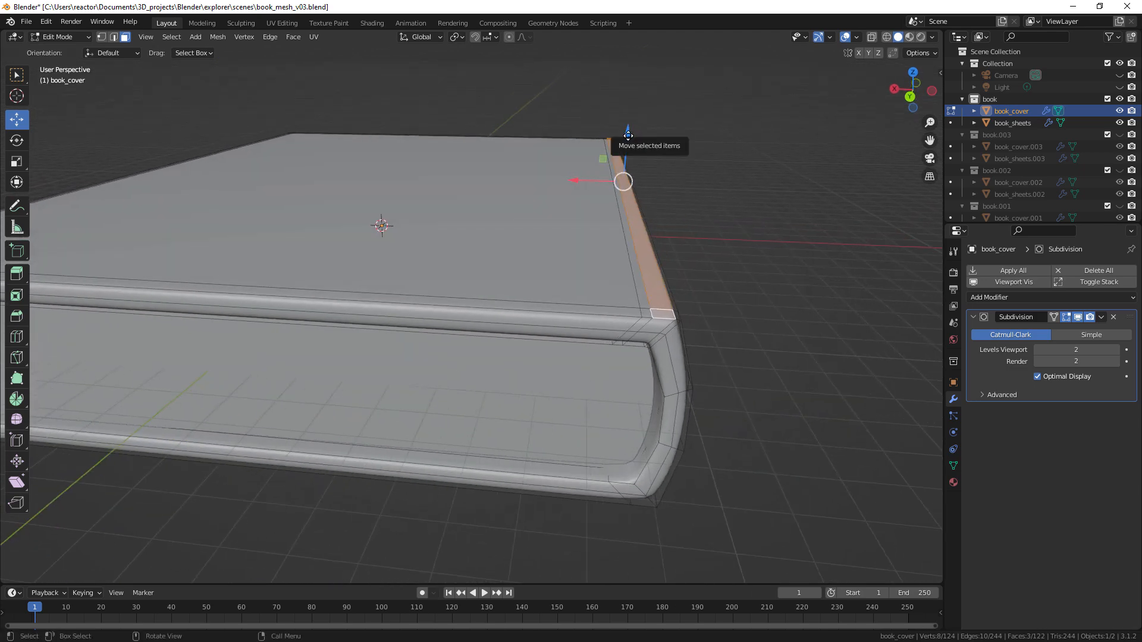
middle_drag(628, 135, 626, 135)
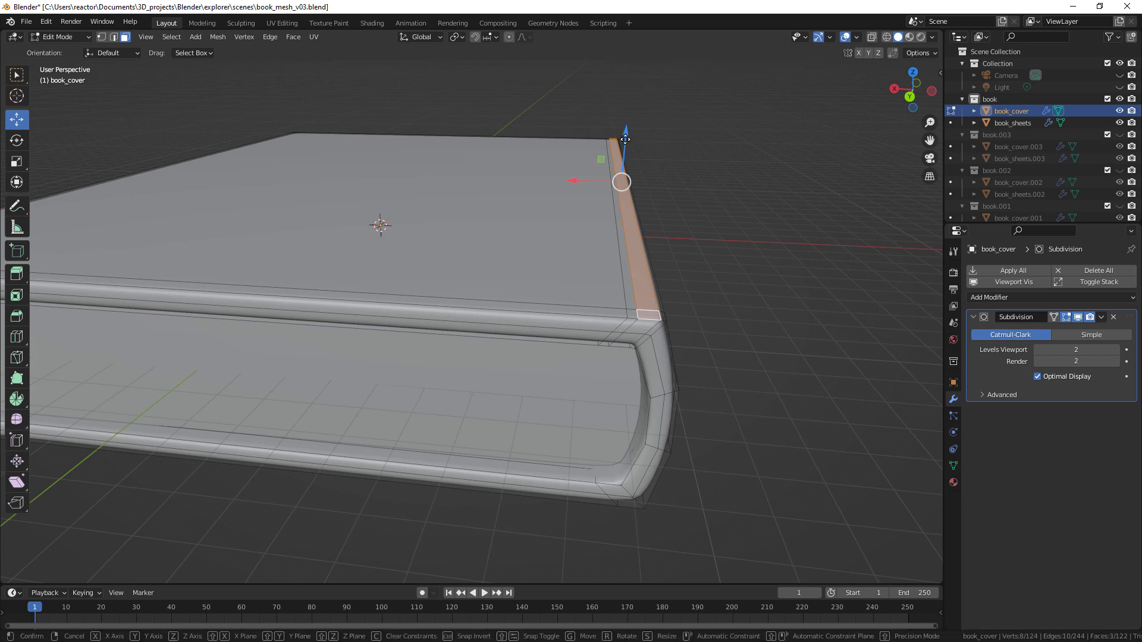
drag(626, 134, 626, 144)
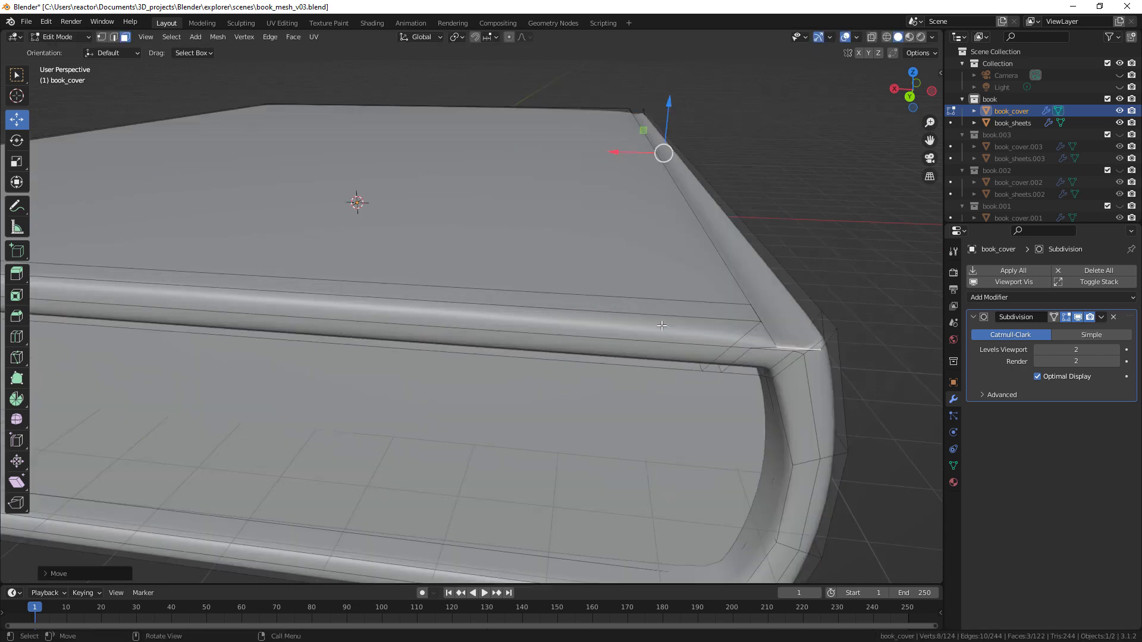
- Turn off the Subdivision modifier's viewport display and shift the groove faces along X, away from the spine, to clear the overlap
scroll(661, 328, up, 5)
shift+middle_drag(809, 313, 726, 303)
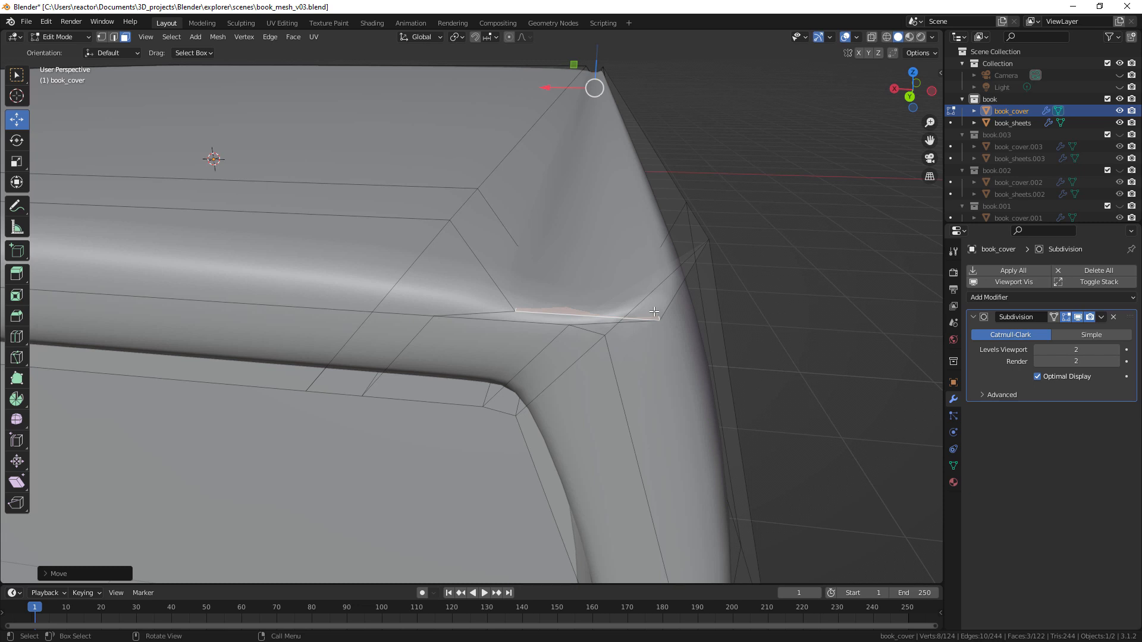
click(1079, 317)
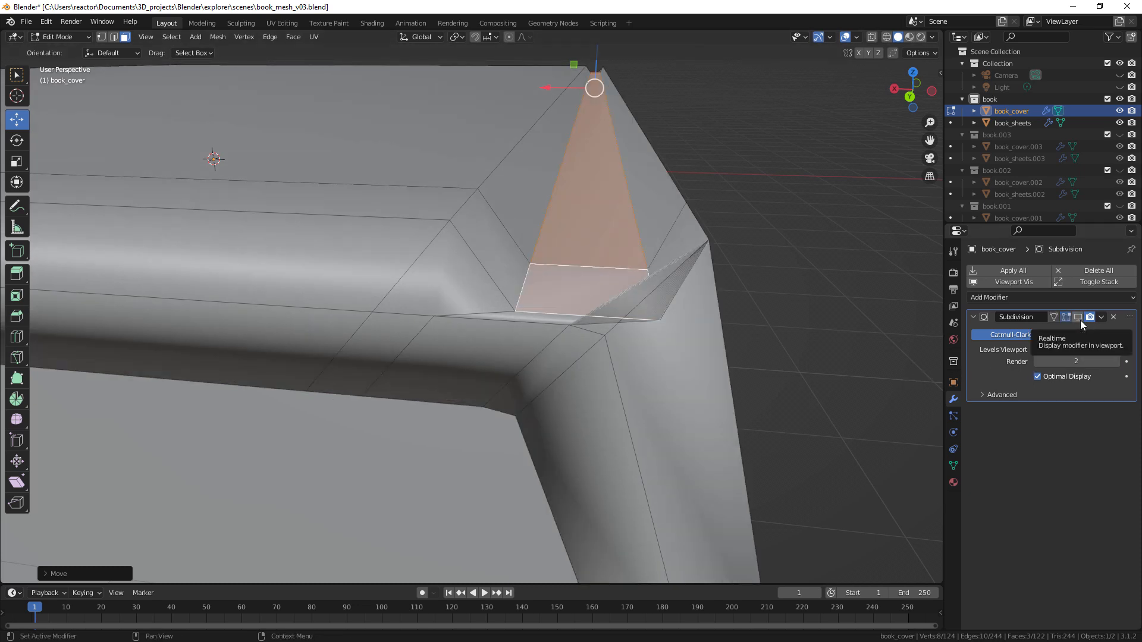
key(g)
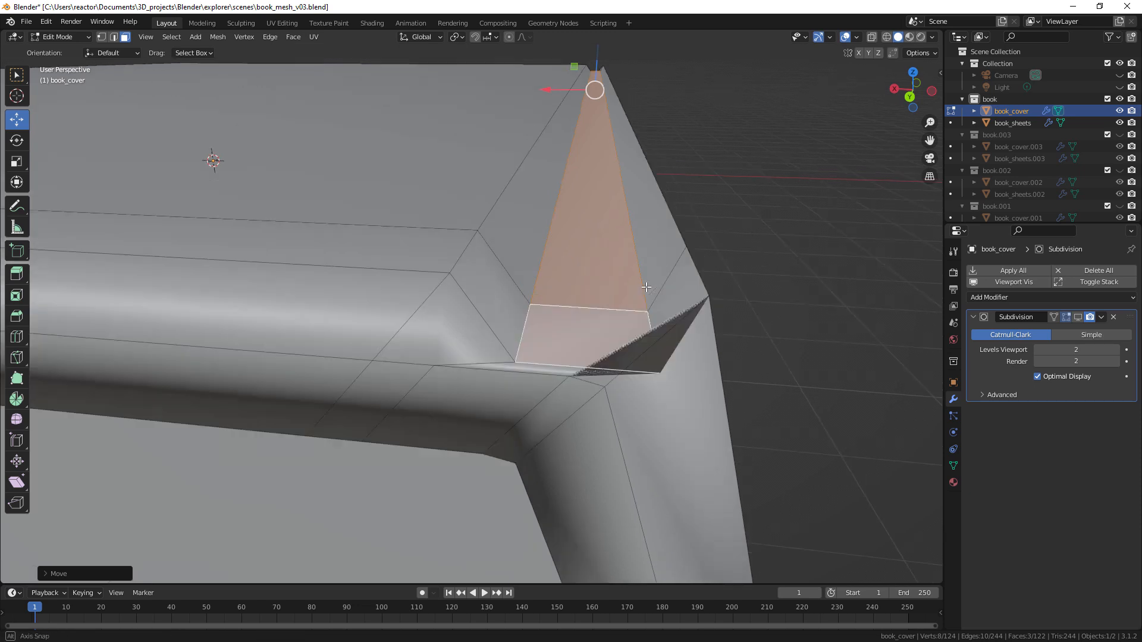
middle_drag(646, 287, 648, 288)
middle_drag(834, 354, 807, 351)
shift+middle_drag(817, 360, 809, 332)
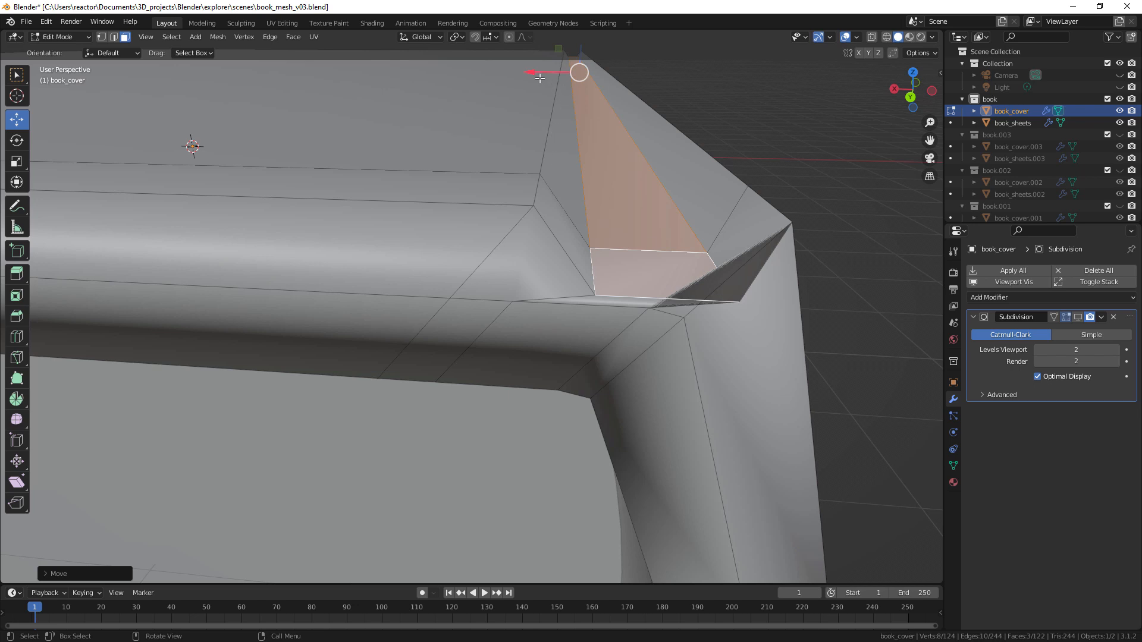
drag(535, 72, 514, 72)
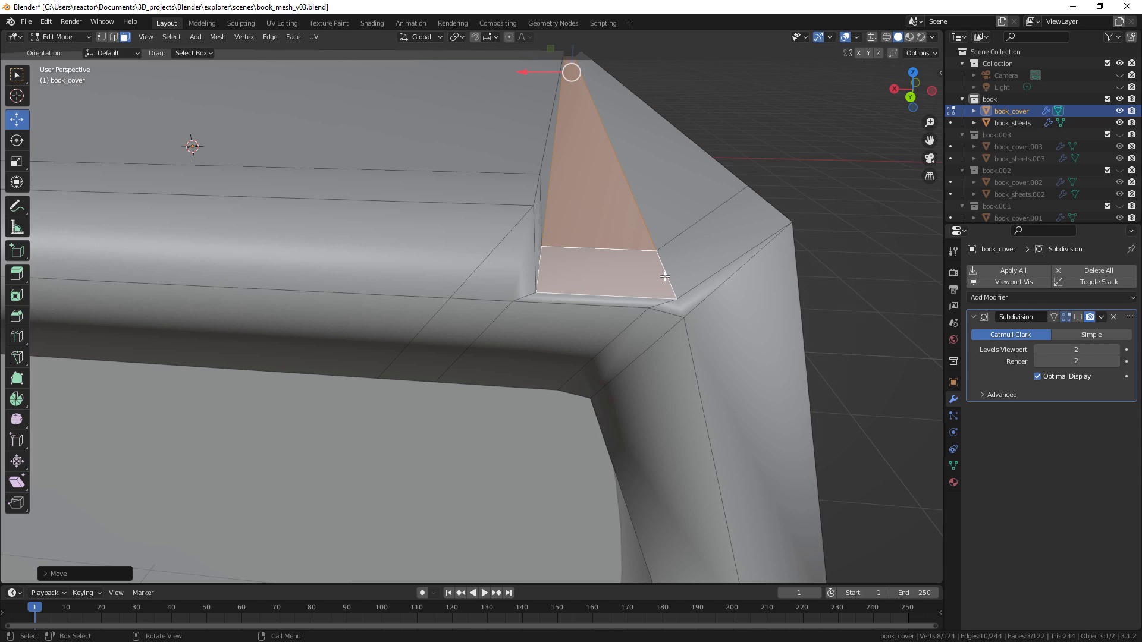
- Deselect the groove faces, restore the Subdivision viewport display, and check the cover in Object Mode, ending in the front orthographic view
scroll(665, 277, down, 8)
mouse_move(619, 237)
middle_down()
mouse_move(528, 268)
mouse_move(377, 235)
mouse_move(492, 327)
mouse_move(609, 265)
mouse_move(624, 235)
middle_up()
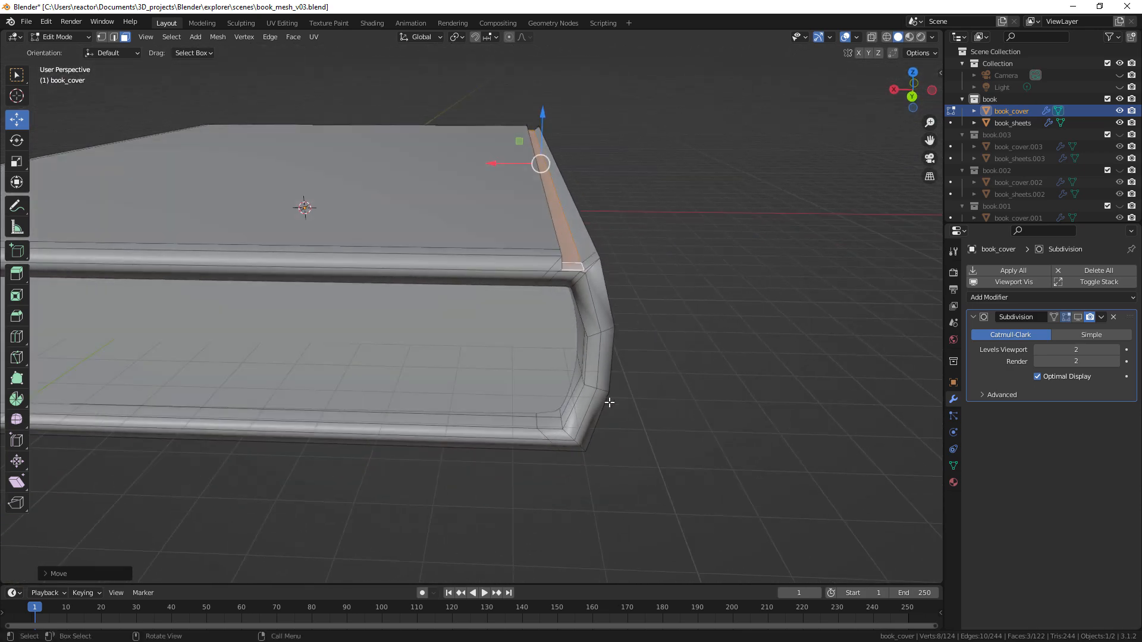
click(658, 365)
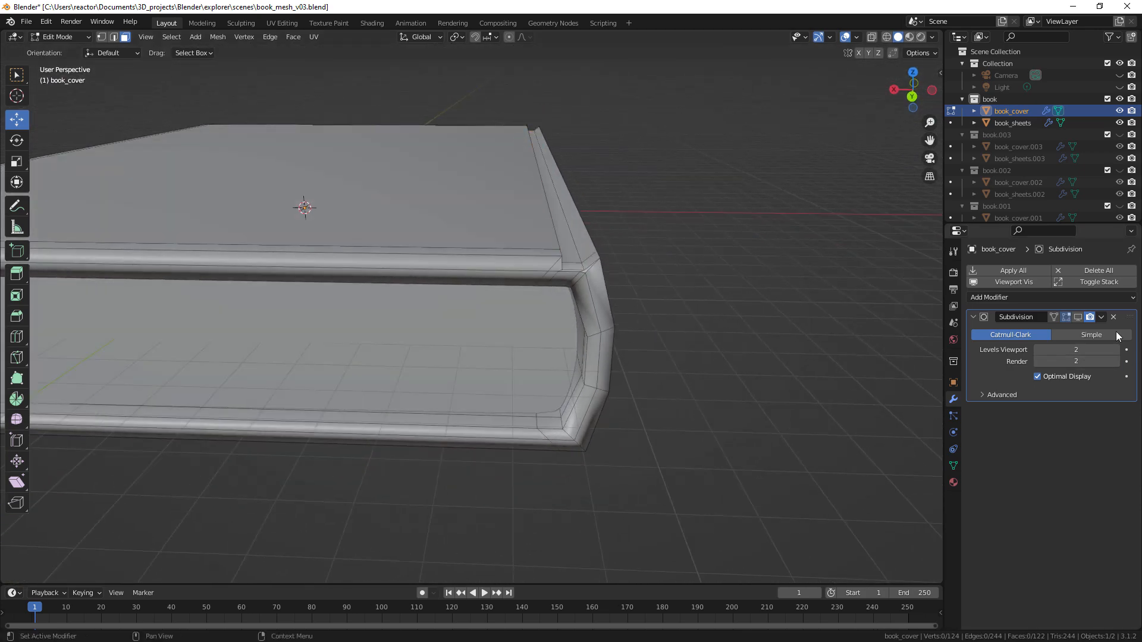
click(1079, 317)
mouse_move(729, 237)
middle_down()
mouse_move(501, 284)
mouse_move(560, 316)
middle_up()
key(Tab)
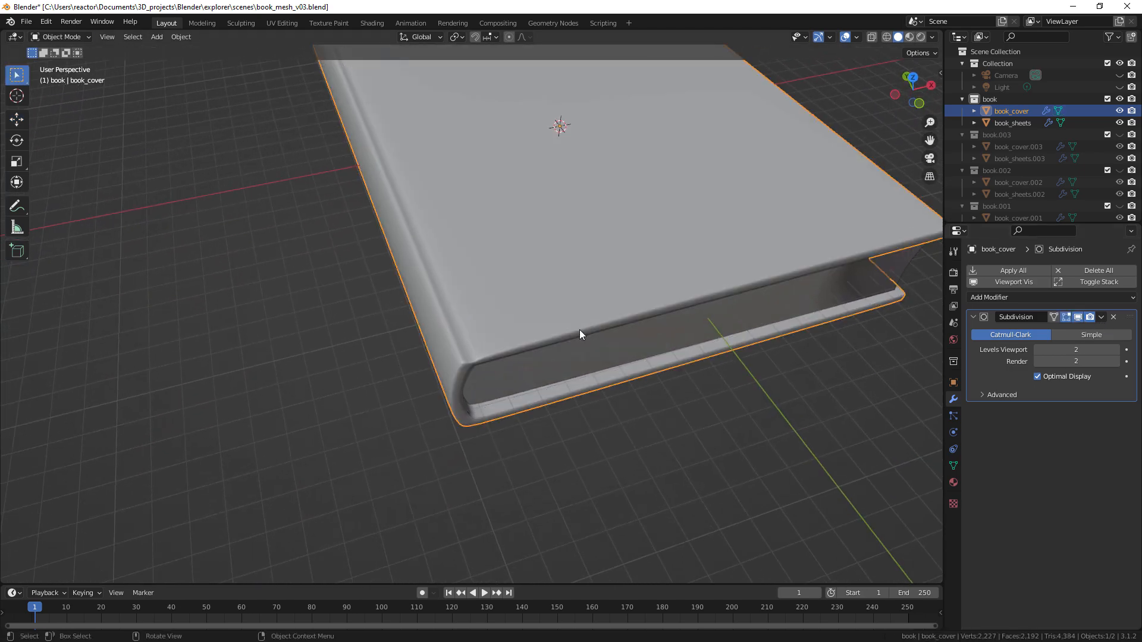
middle_drag(537, 203, 528, 247)
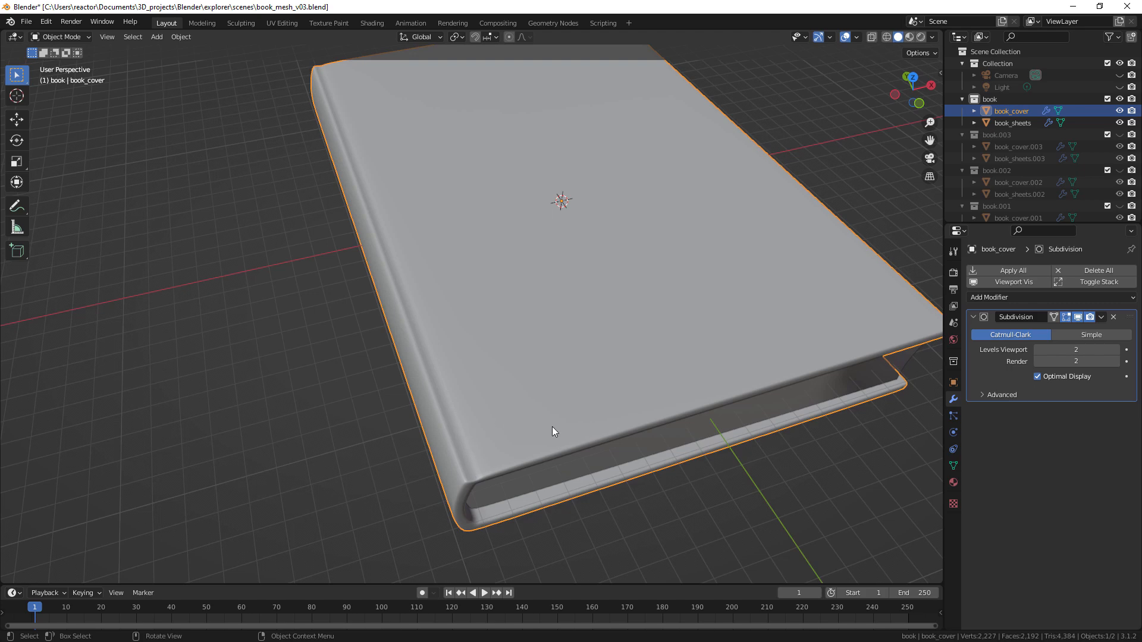
middle_drag(552, 427, 506, 418)
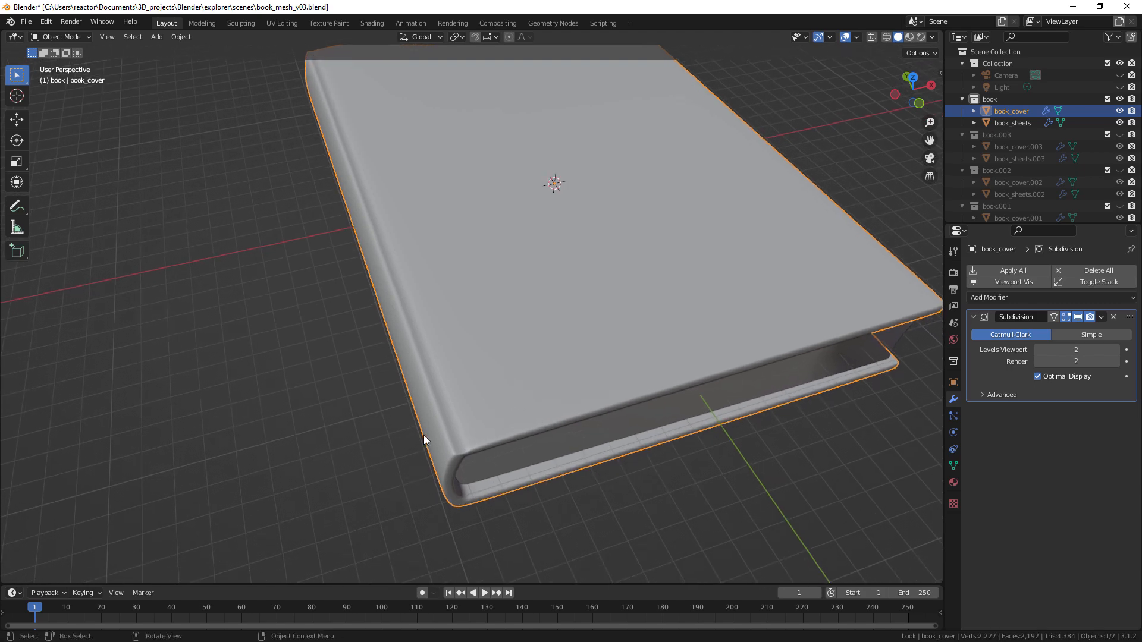
alt+middle_drag(606, 393, 600, 399)
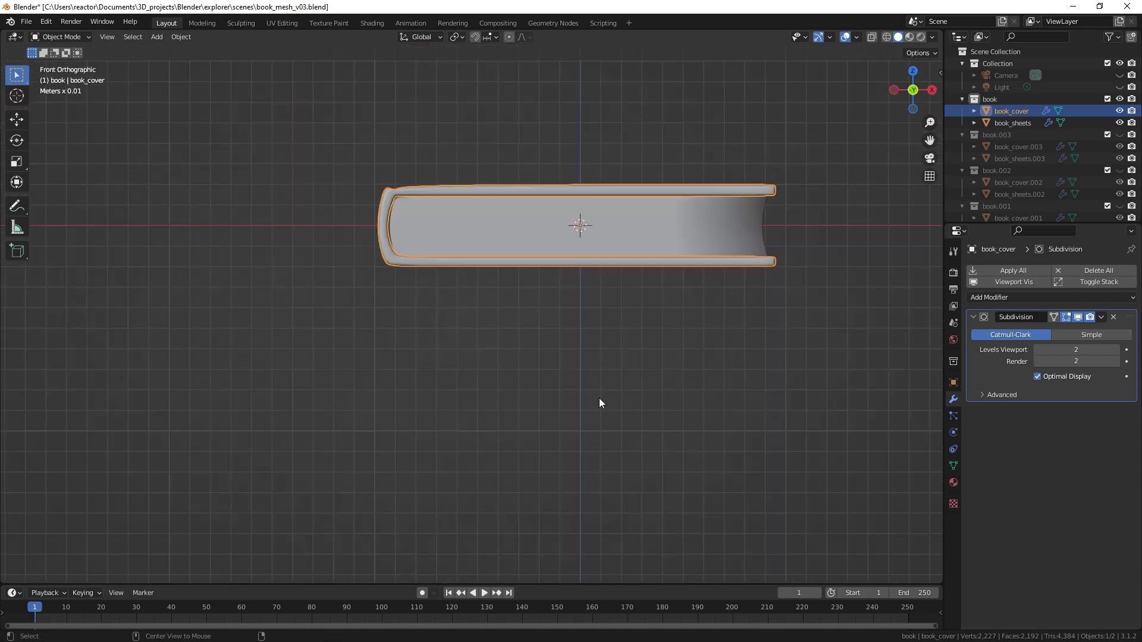
- Duplicate the book cover object and leave the copy in the same place as the original
middle_drag(508, 305, 577, 213)
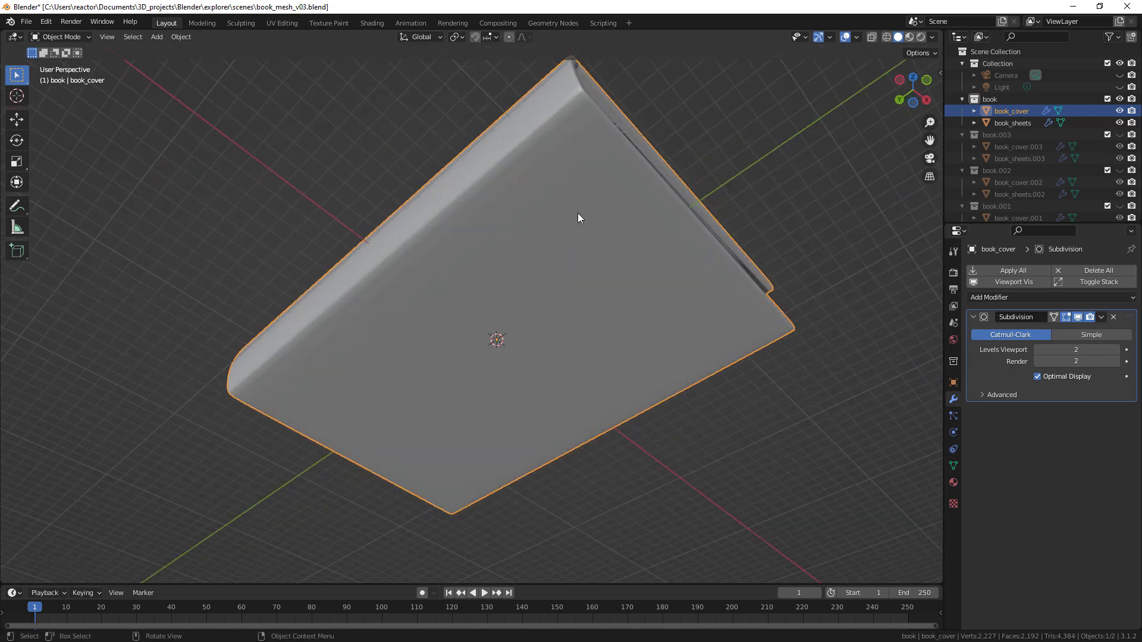
middle_drag(503, 165, 602, 232)
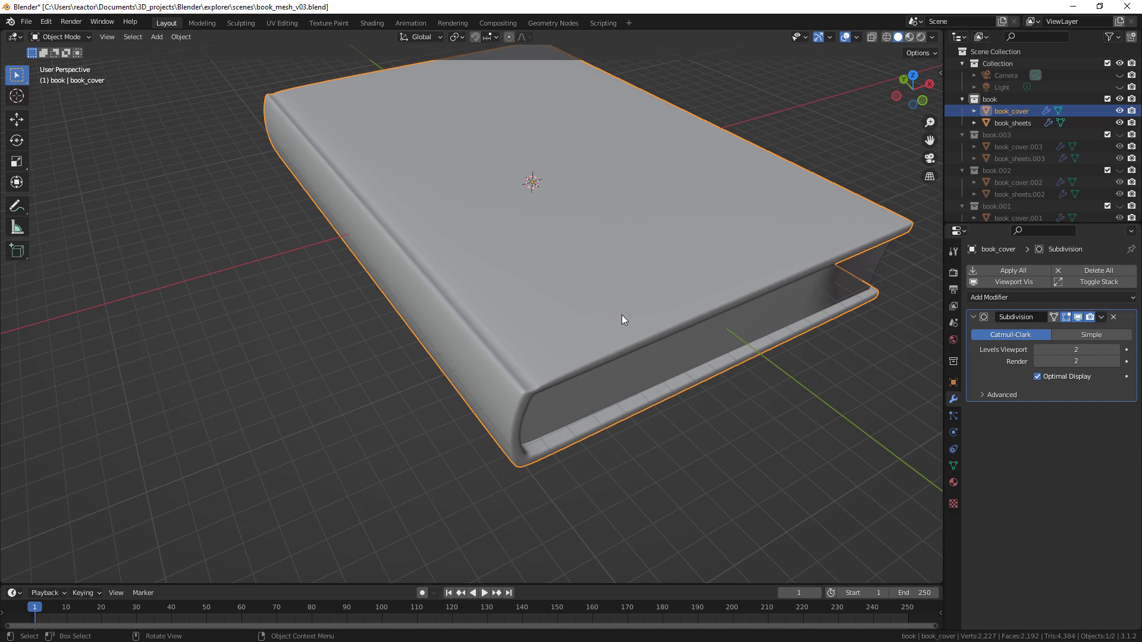
middle_drag(788, 232, 690, 329)
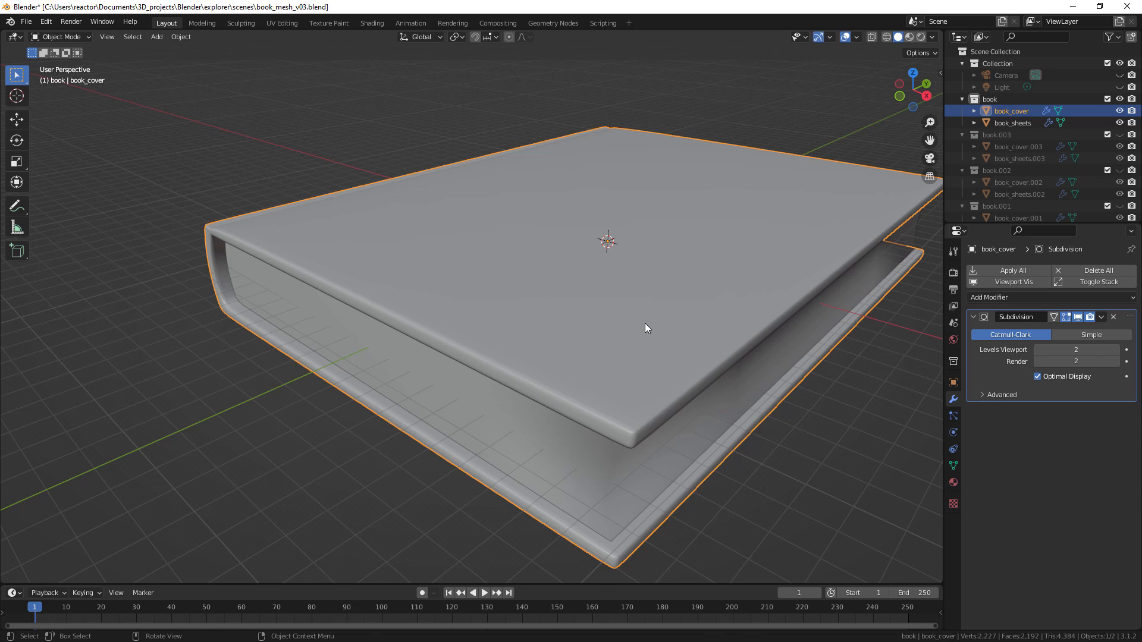
key(shift+d)
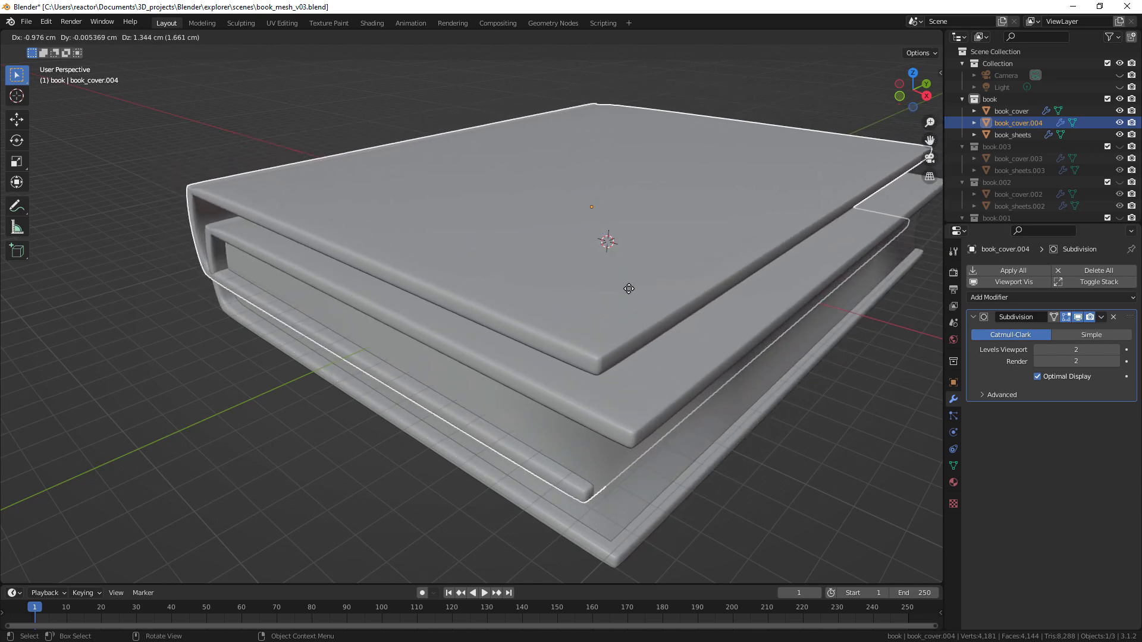
key(Escape)
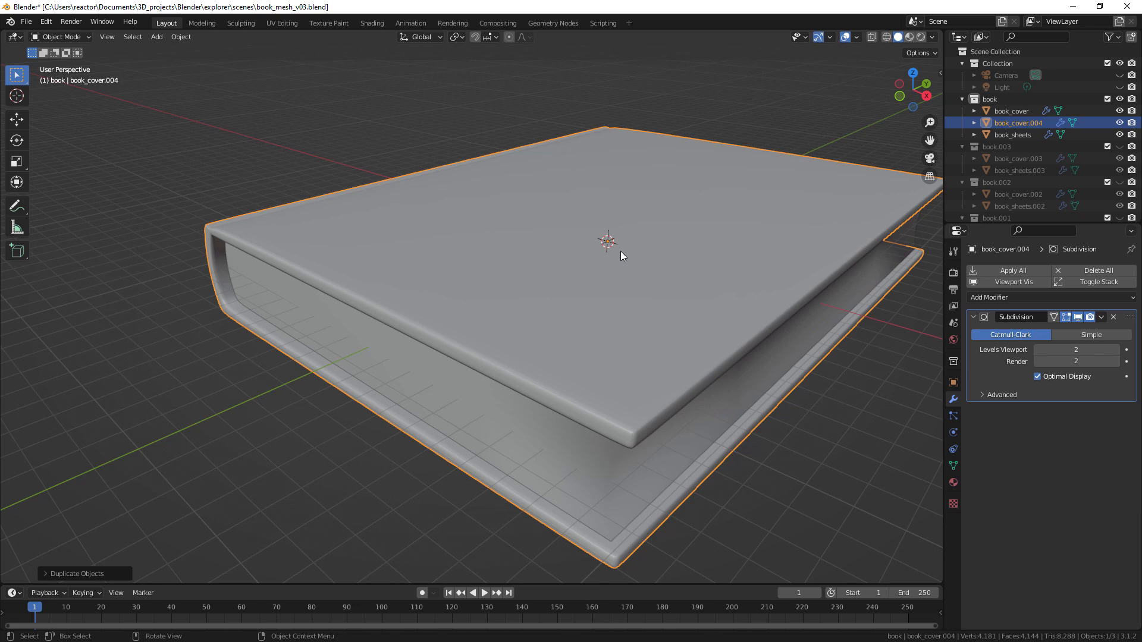
- Rename the duplicated cover object to book_cover_corners
double_click(1029, 123)
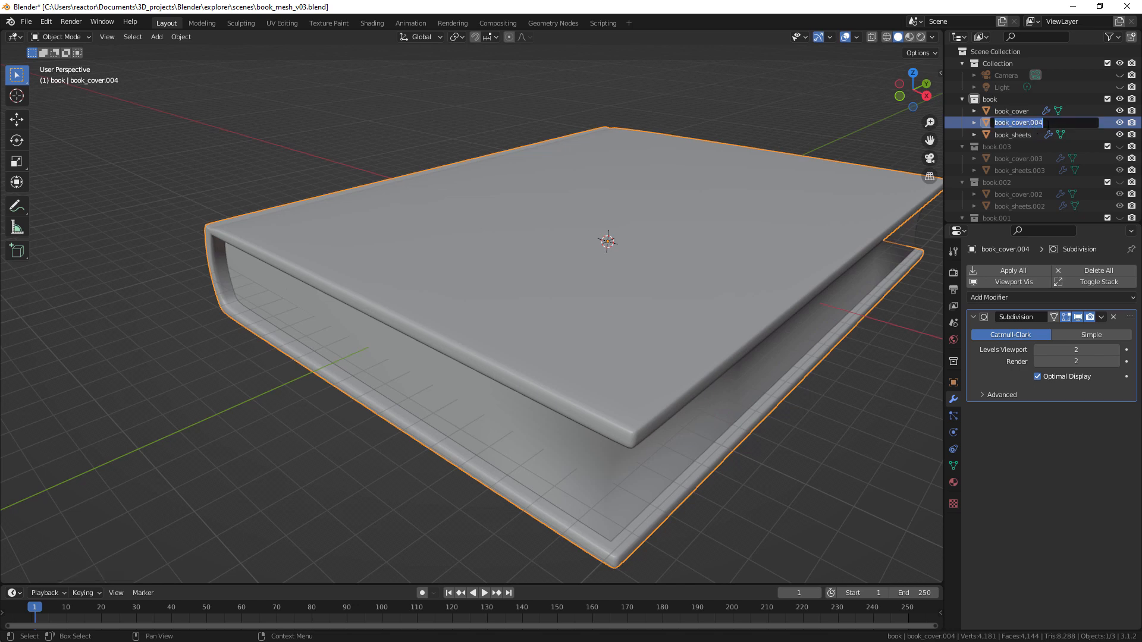
key(End)
key(BackSpace)
key(BackSpace)
key(BackSpace)
key(BackSpace)
text(_)
text(rs)
key(Return)
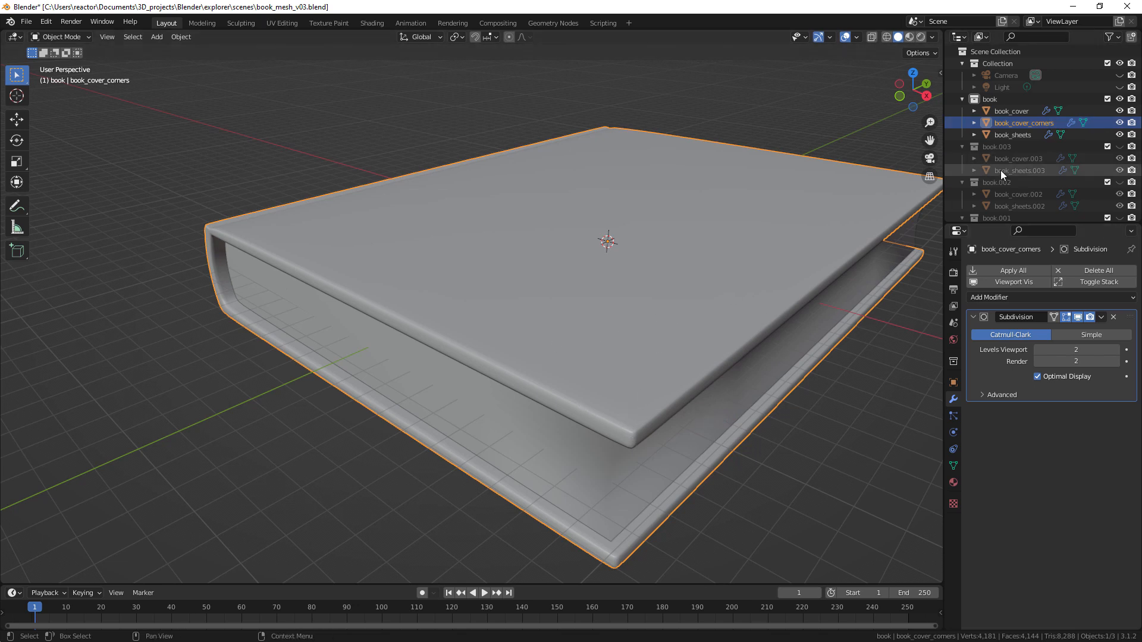
- Hide the original book_cover and book_sheets objects so only book_cover_corners is displayed
click(1119, 111)
click(1120, 134)
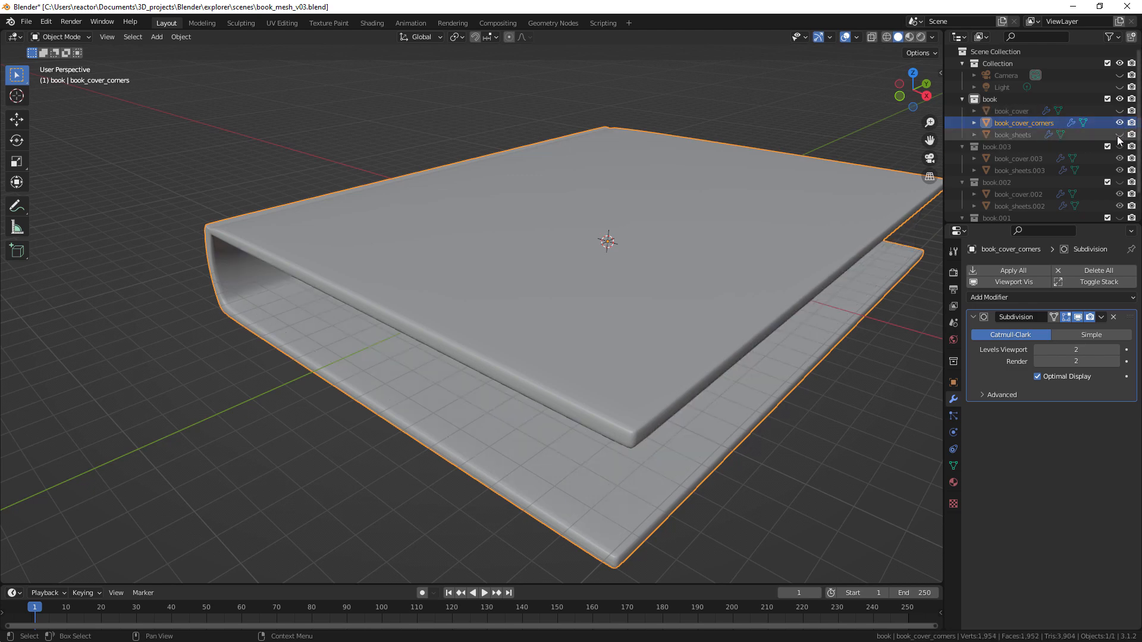
middle_drag(598, 234, 553, 233)
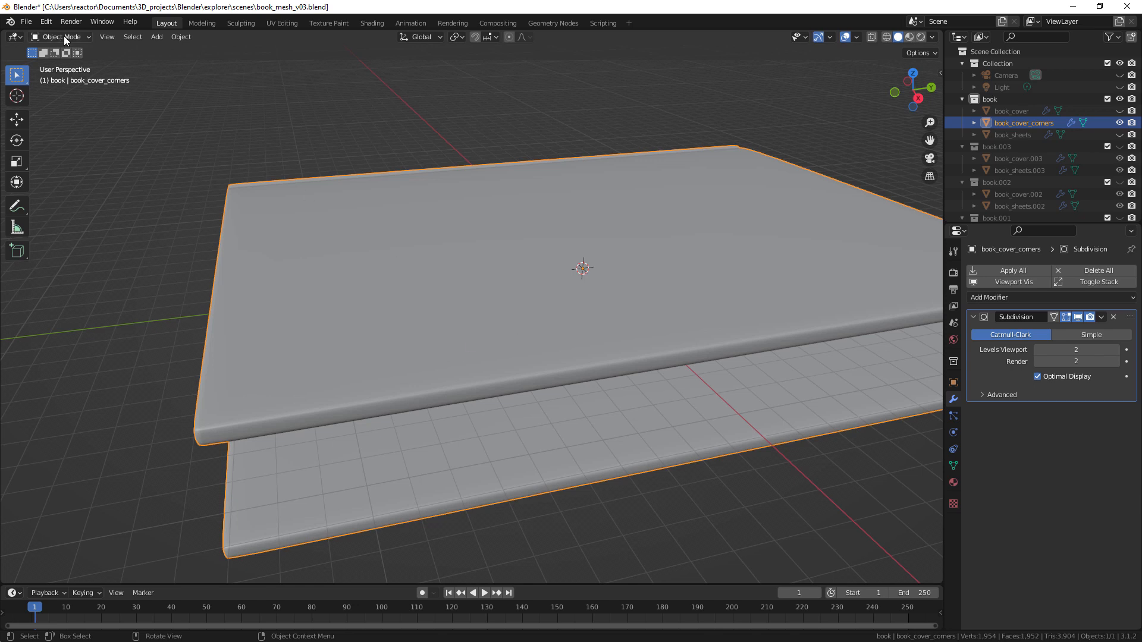
- In Edit Mode, add a loop cut across the whole cover's width and slide it about 0.66 toward the front short edge
key(Tab)
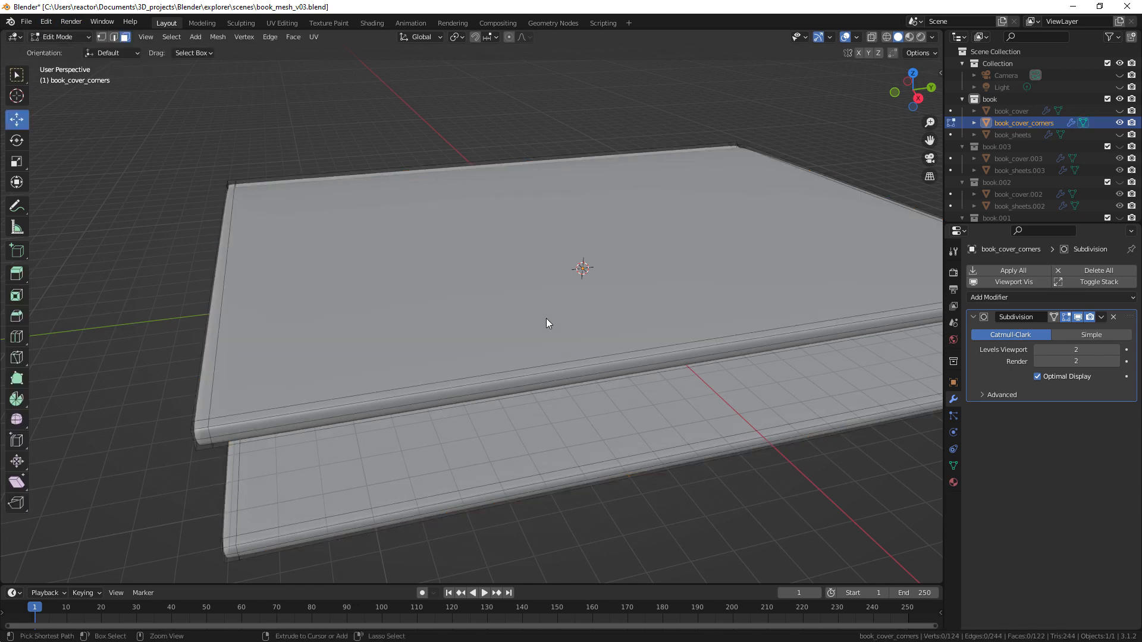
key(ctrl+r)
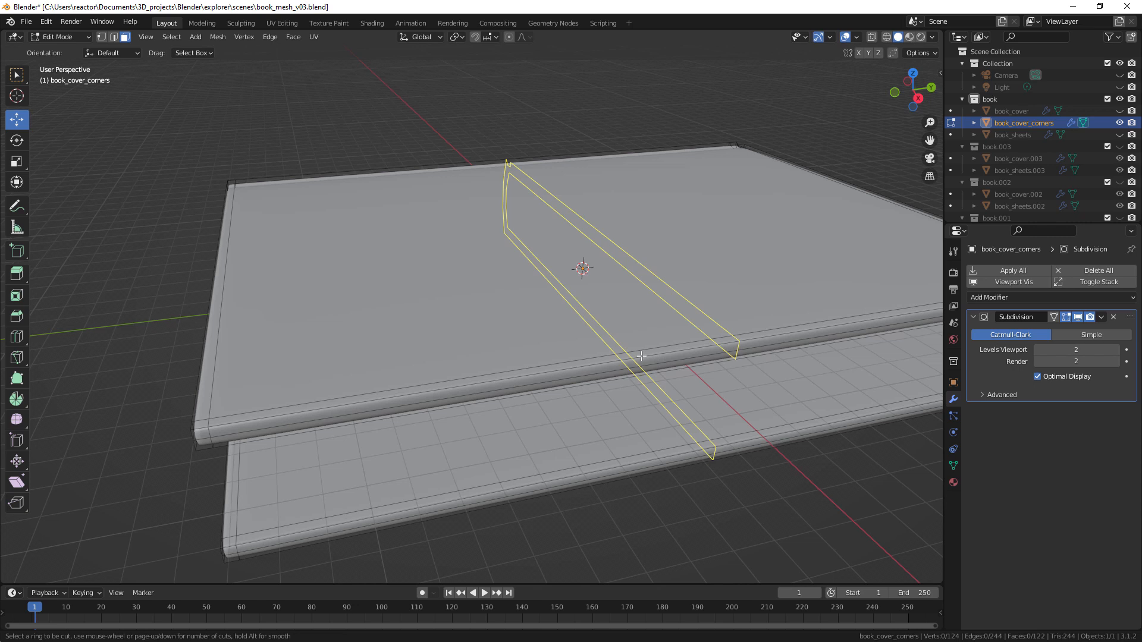
click(642, 356)
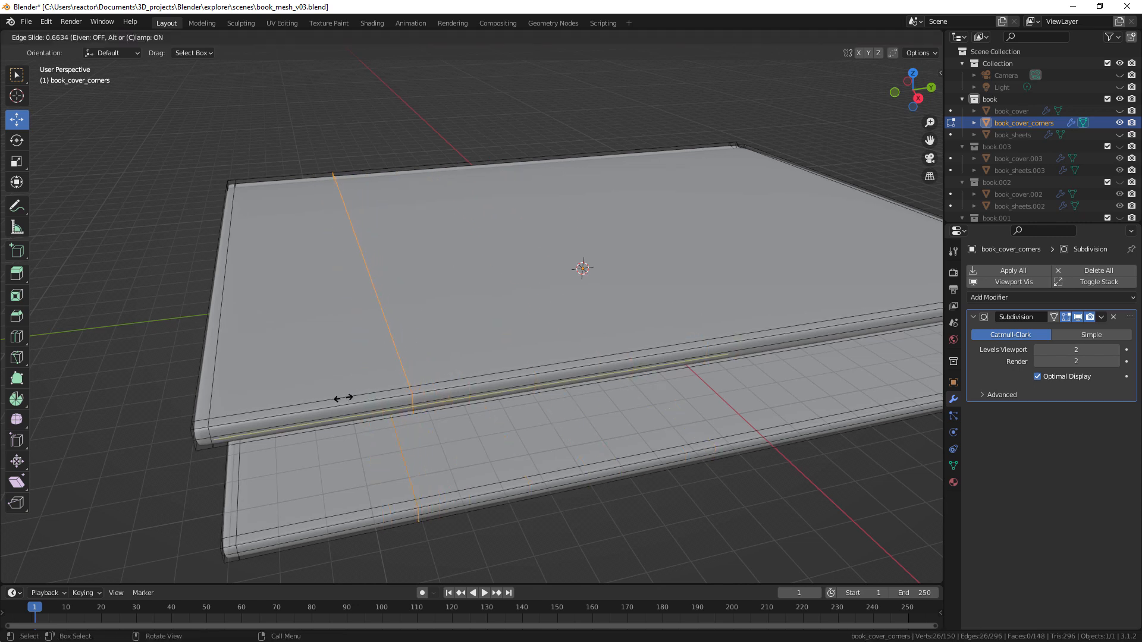
click(343, 398)
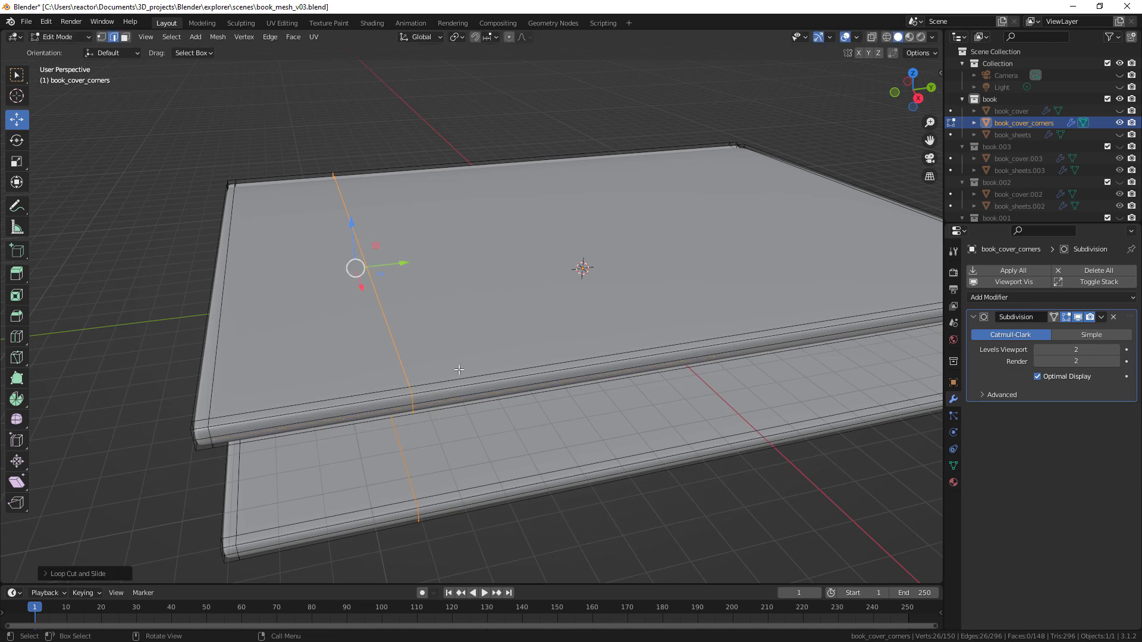
middle_drag(458, 369, 669, 425)
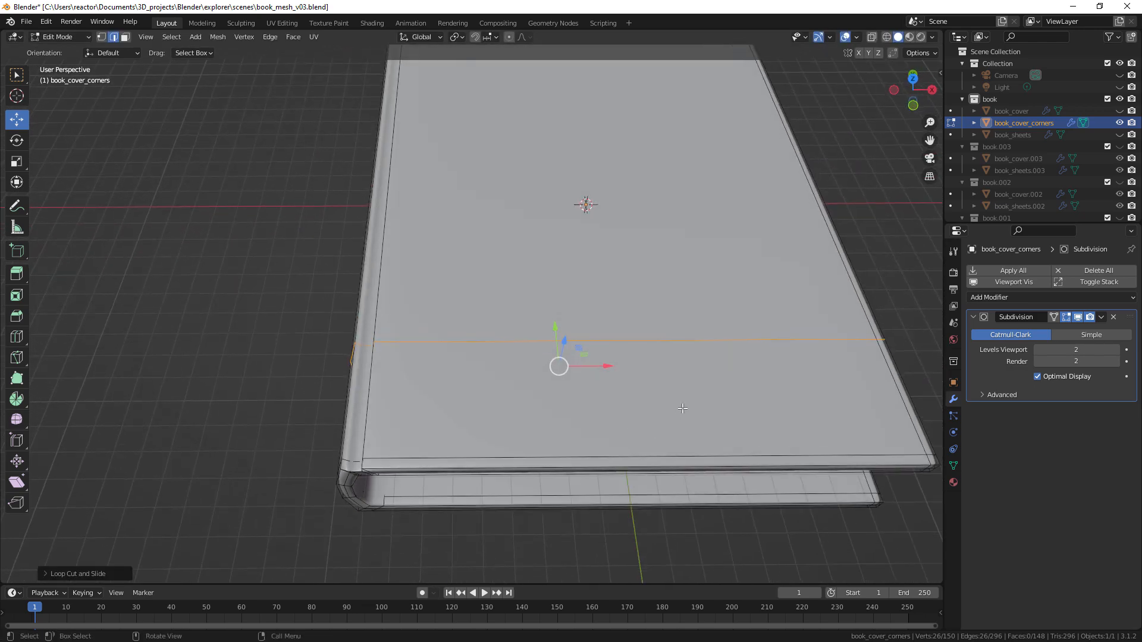
- Add a lengthwise loop cut through the top cover and slide it about 0.41 toward the long edge opposite the spine
key(ctrl+r)
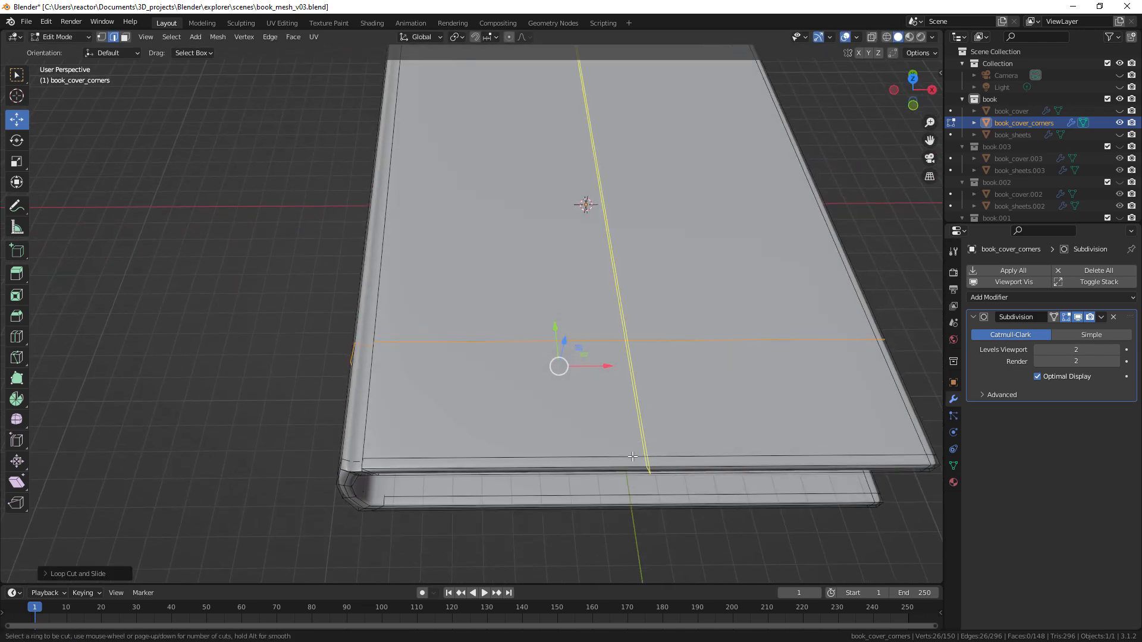
click(696, 459)
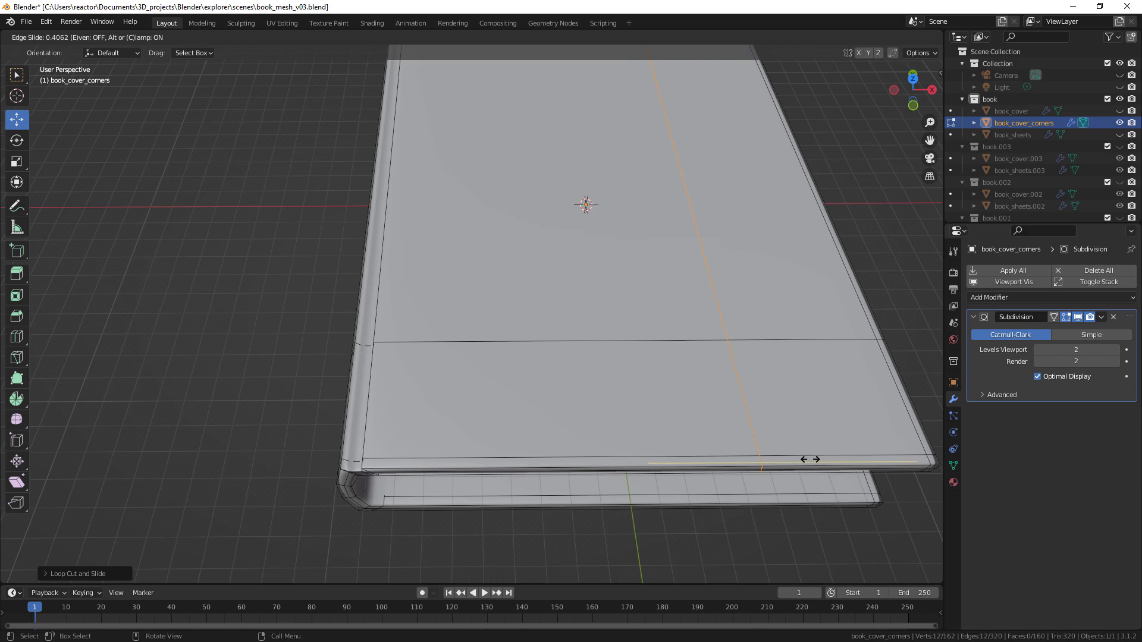
click(809, 460)
middle_drag(810, 459, 763, 453)
middle_drag(716, 366, 798, 462)
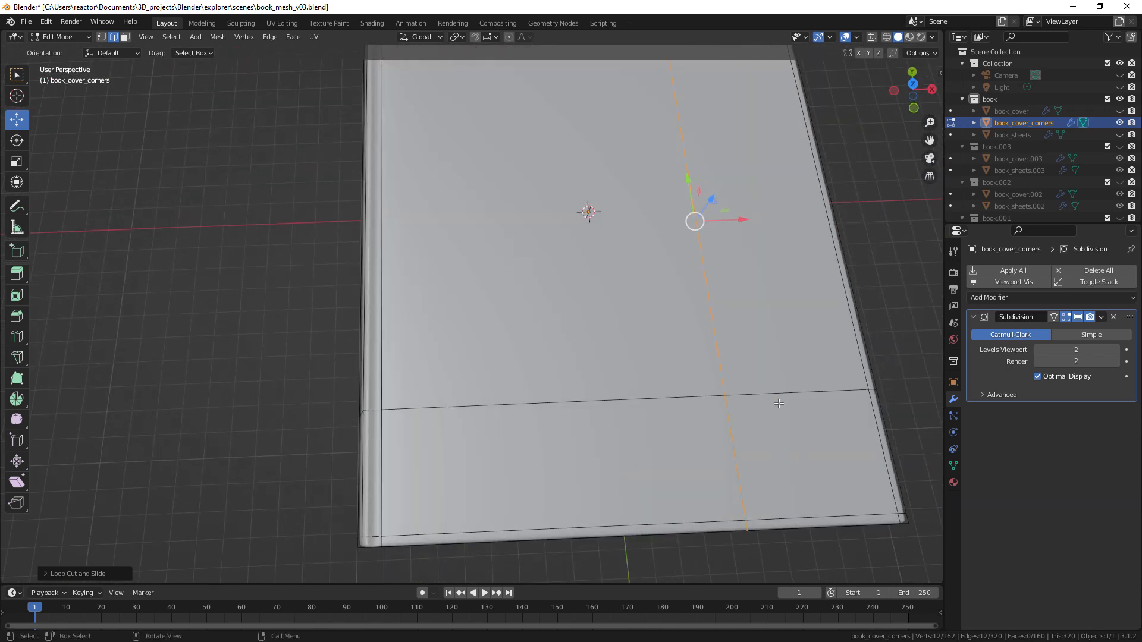
middle_drag(779, 404, 679, 336)
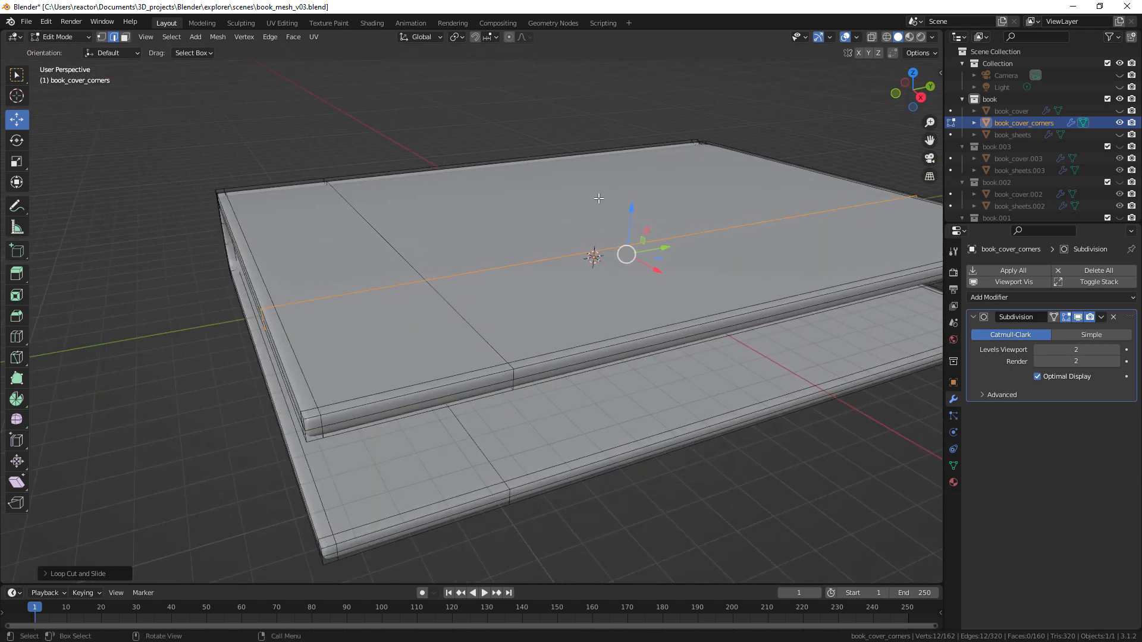
middle_drag(700, 278, 690, 280)
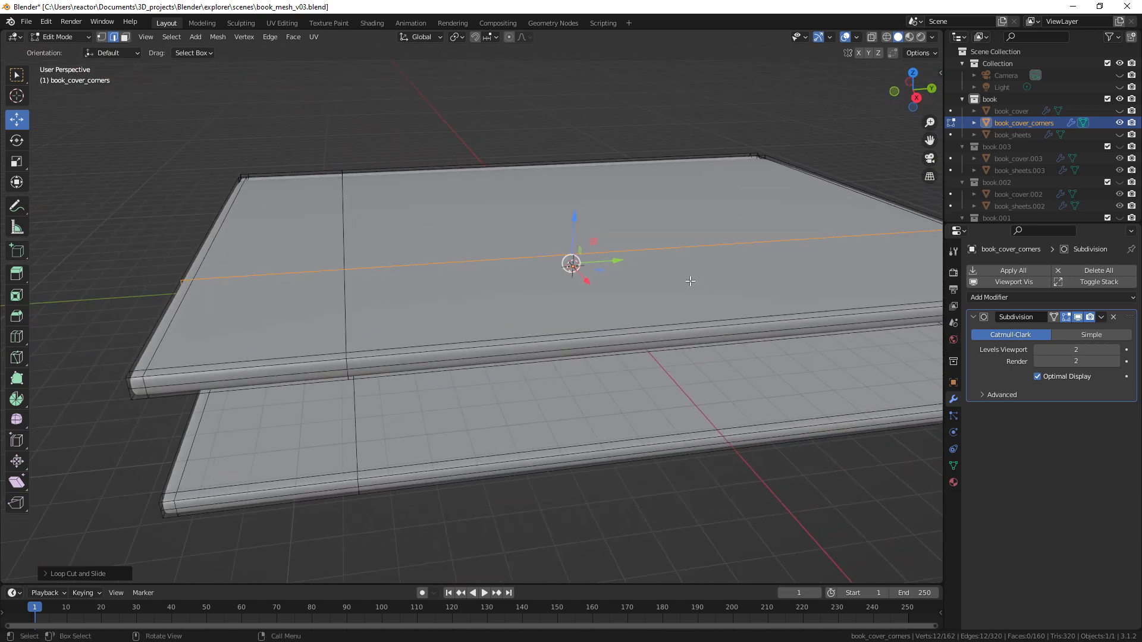
- In face selection with X-ray on, box-select the larger cover section behind the crosswise cut, including hidden faces, and delete its faces
click(126, 38)
drag(591, 123, 779, 502)
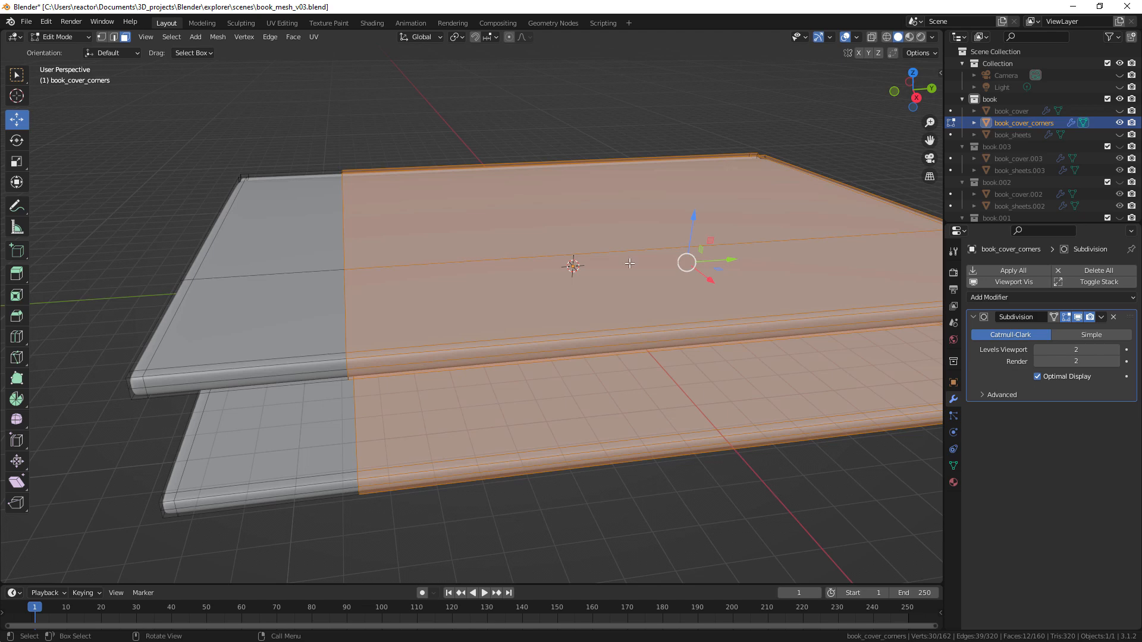
middle_drag(736, 396, 784, 91)
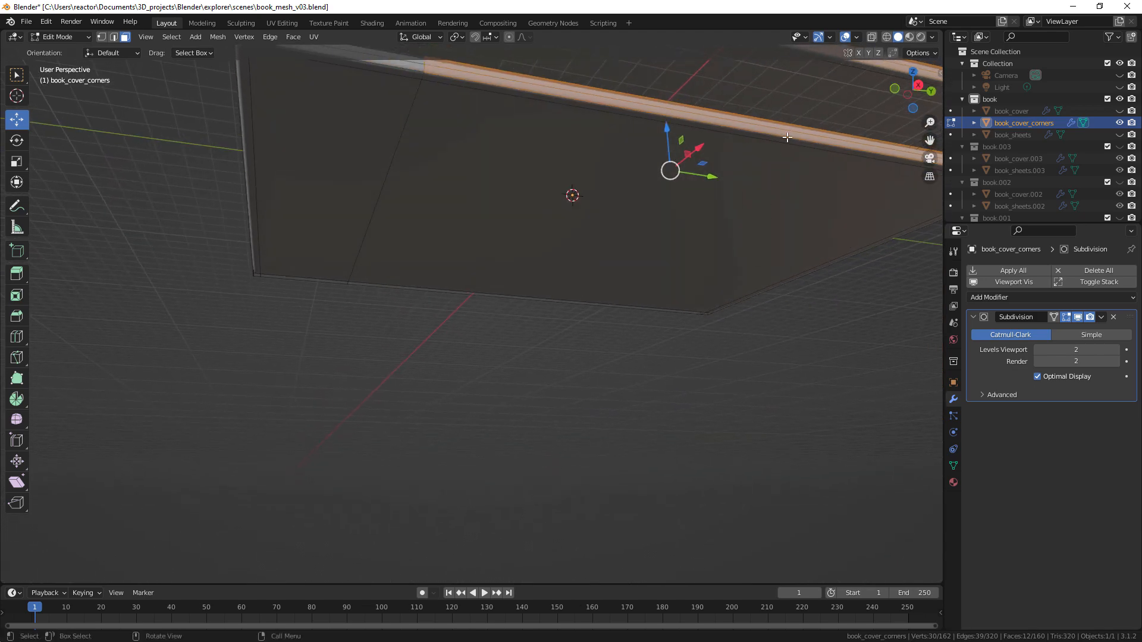
middle_drag(693, 247, 753, 157)
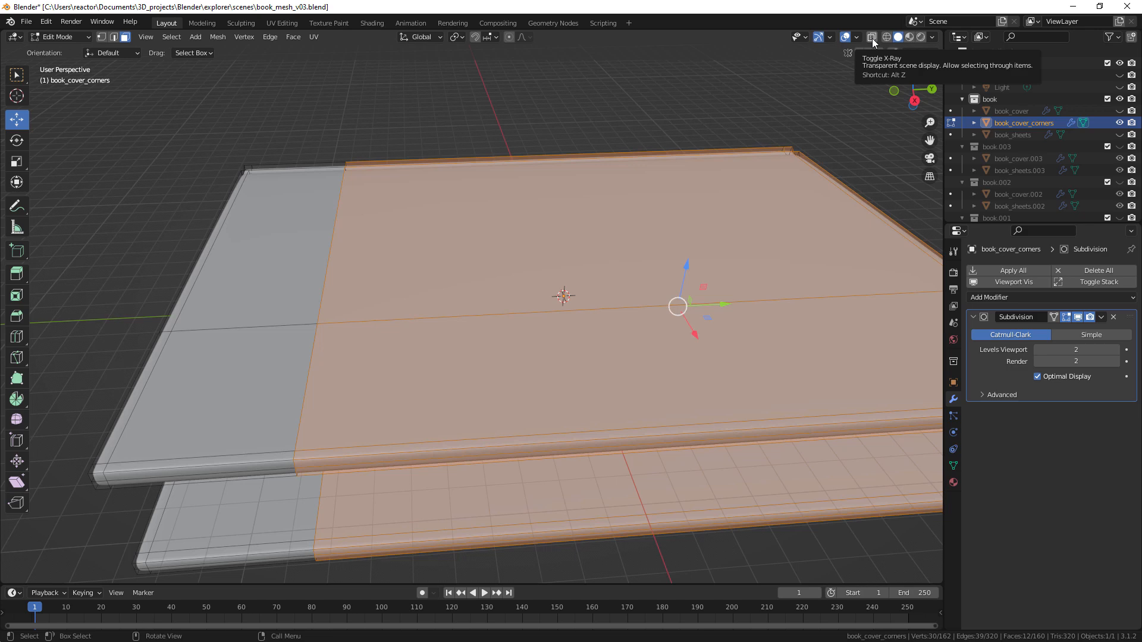
key(alt+z)
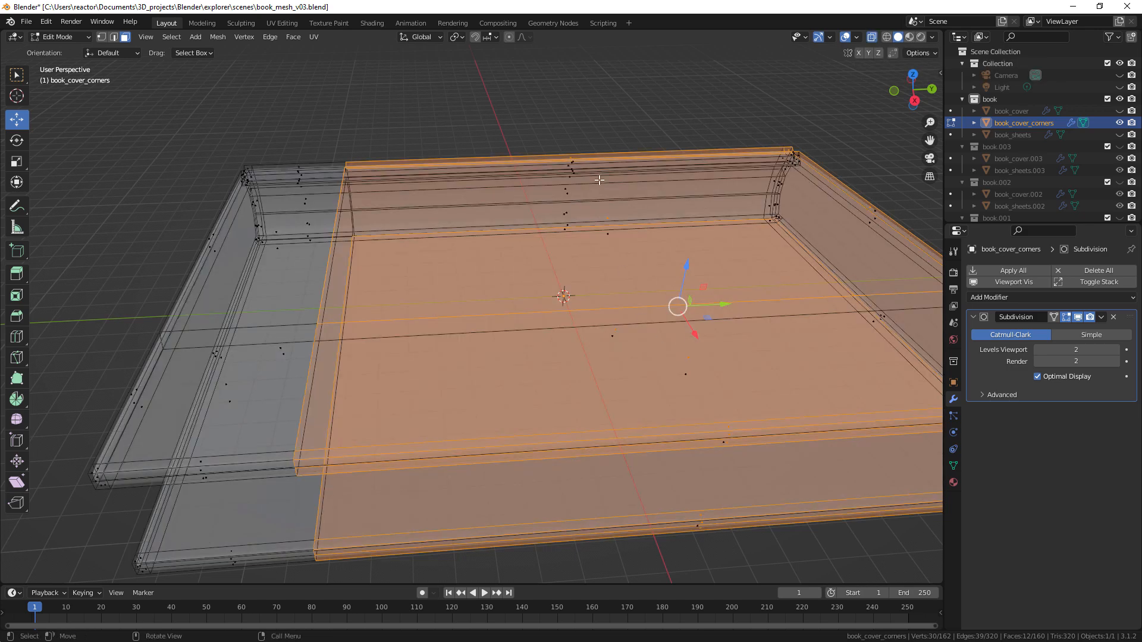
drag(557, 103, 800, 566)
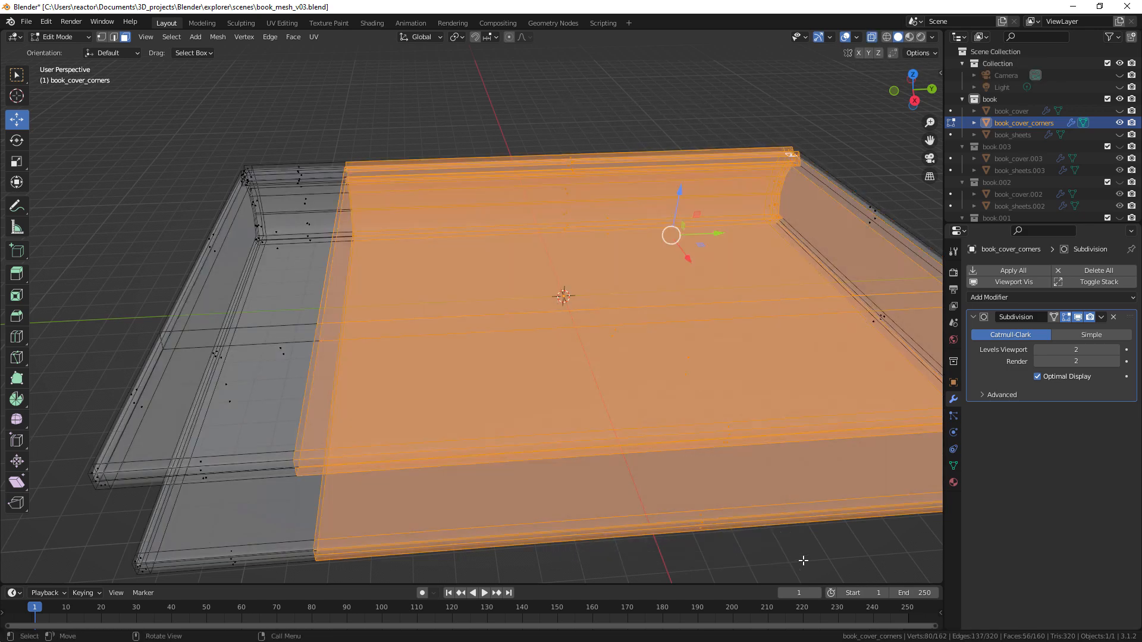
scroll(757, 443, down, 2)
drag(534, 143, 861, 504)
key(x)
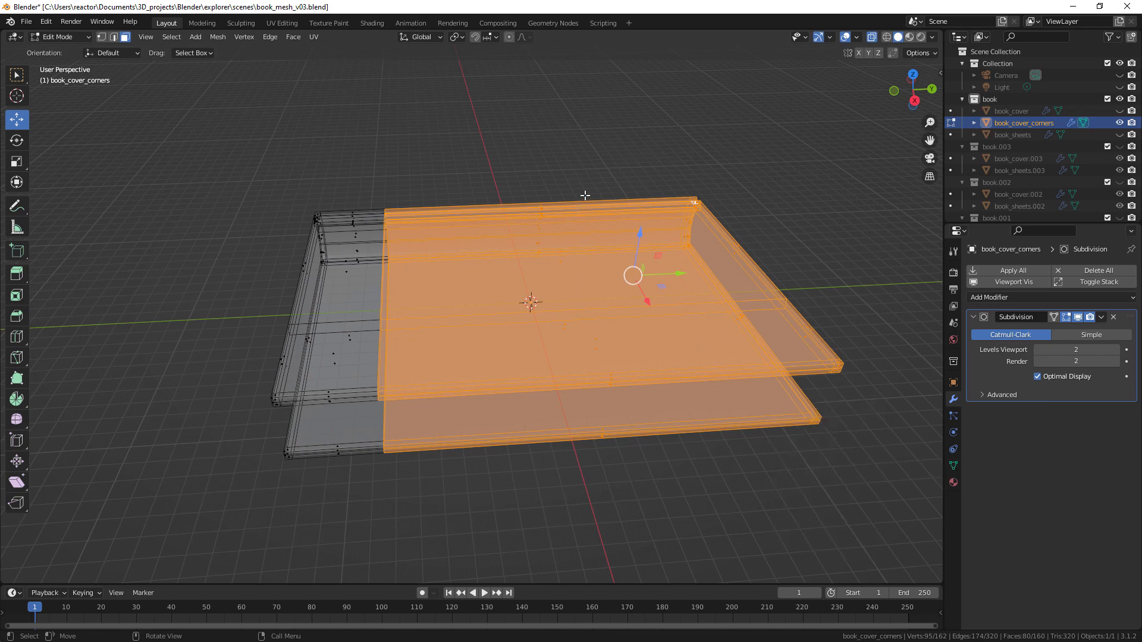
drag(586, 131, 862, 501)
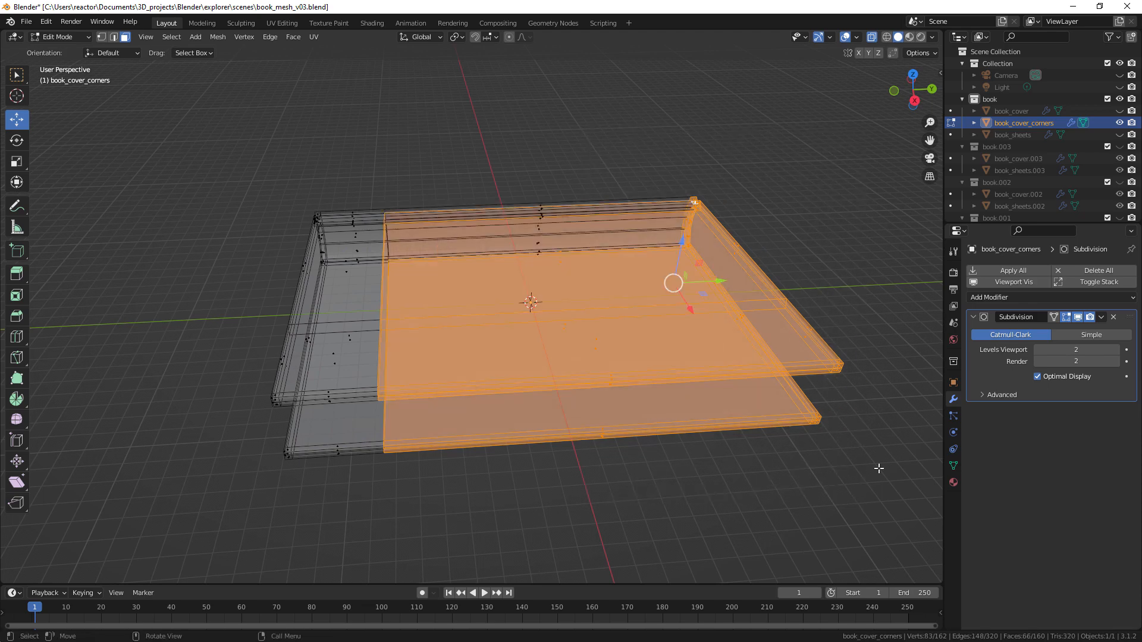
key(x)
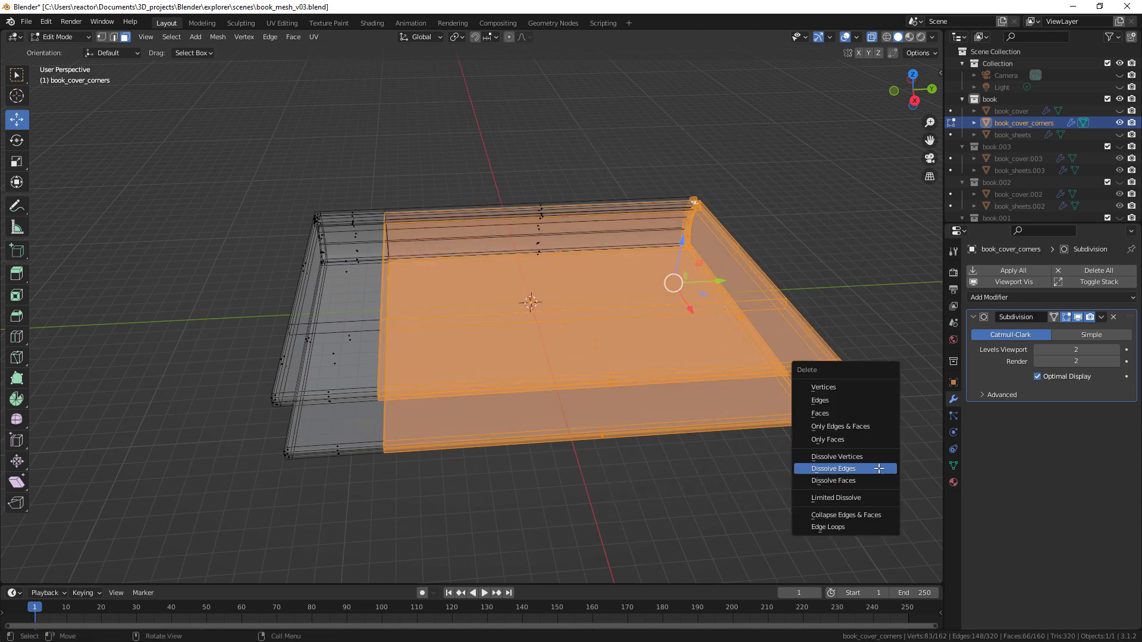
click(861, 416)
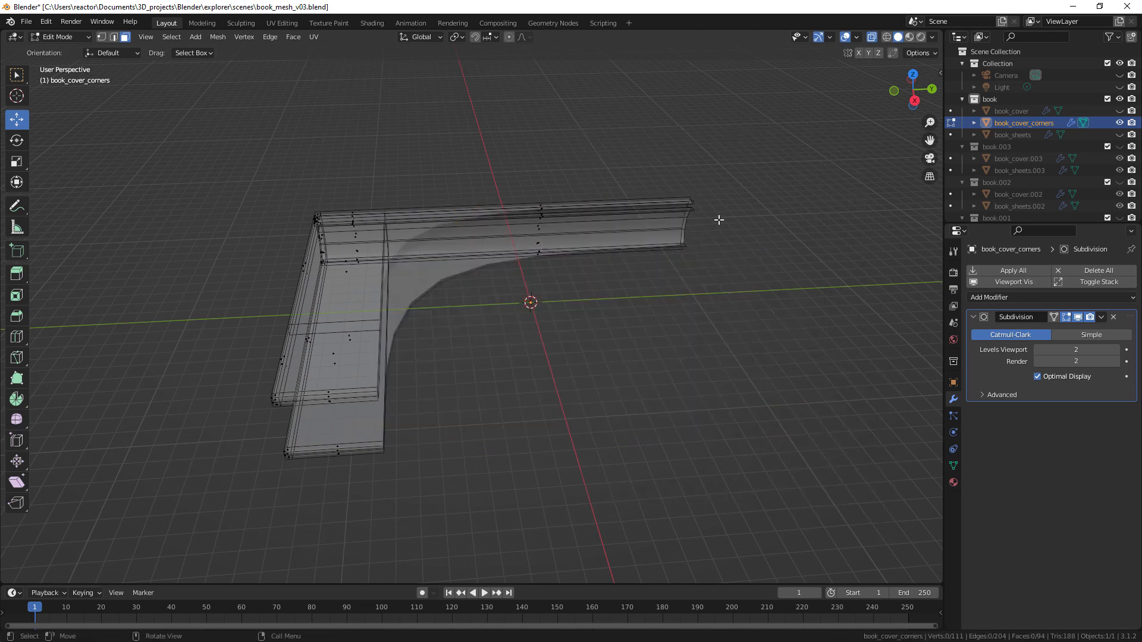
- Box-select the leftover spine section extending beyond the crosswise cut and delete its faces
mouse_move(720, 123)
mouse_down()
mouse_move(574, 331)
mouse_move(599, 375)
mouse_up()
drag(445, 140, 741, 367)
key(x)
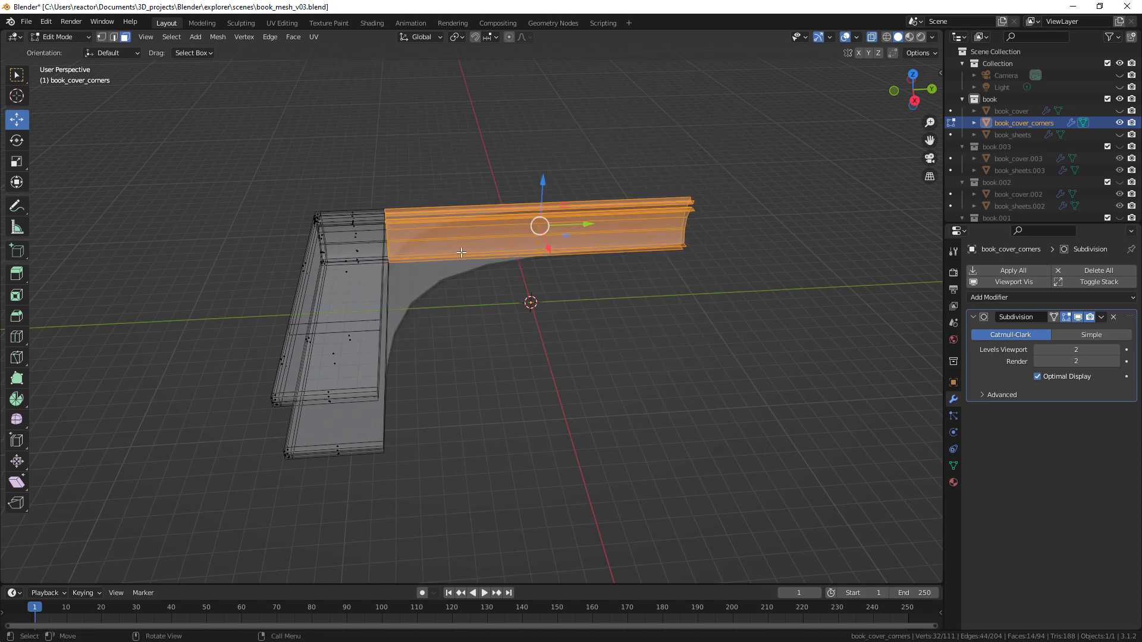
key(x)
click(422, 233)
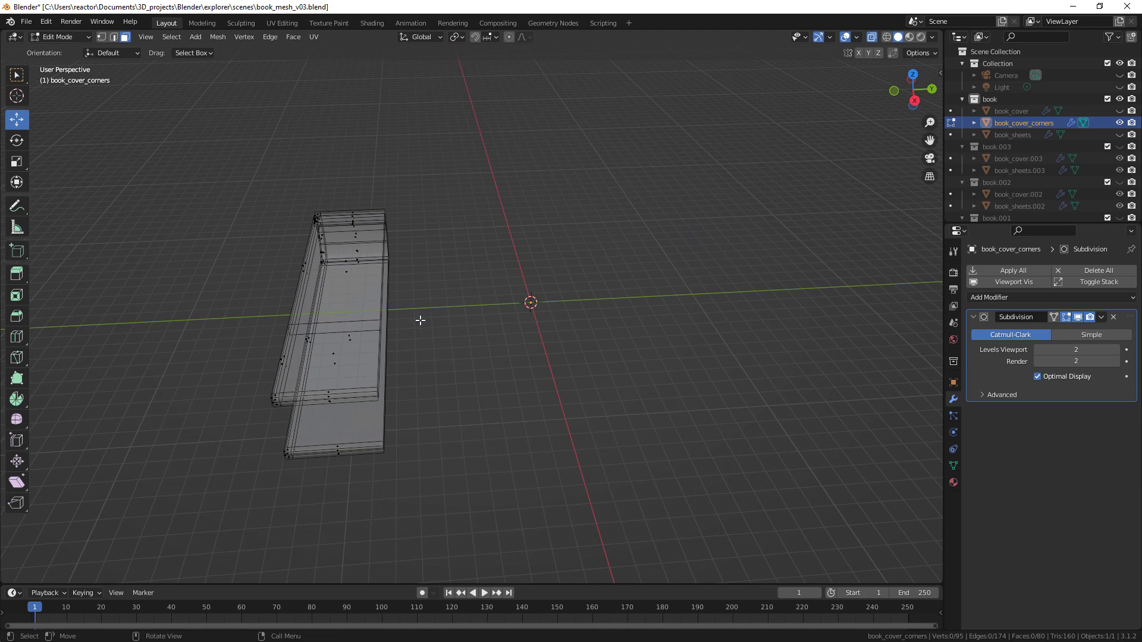
- Box-select the spine, the bottom board and the spine-side part of the top cover, and delete their faces
middle_drag(418, 318, 509, 268)
drag(355, 152, 580, 396)
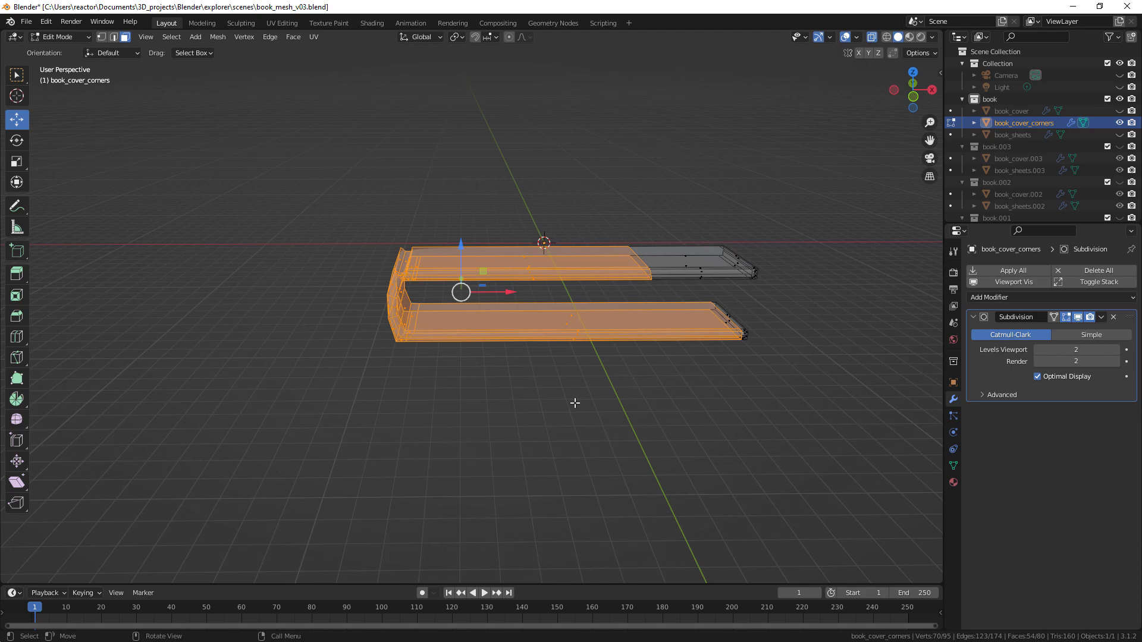
key(x)
click(558, 402)
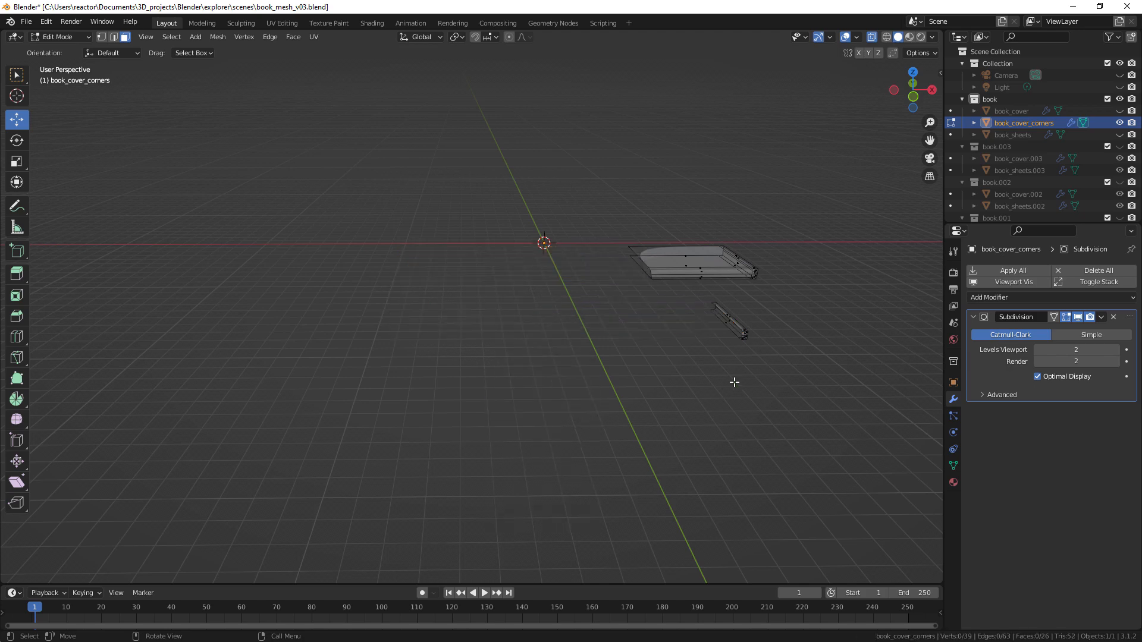
- Box-select the leftover edge strip of the bottom board and delete its faces
drag(797, 284, 661, 377)
key(x)
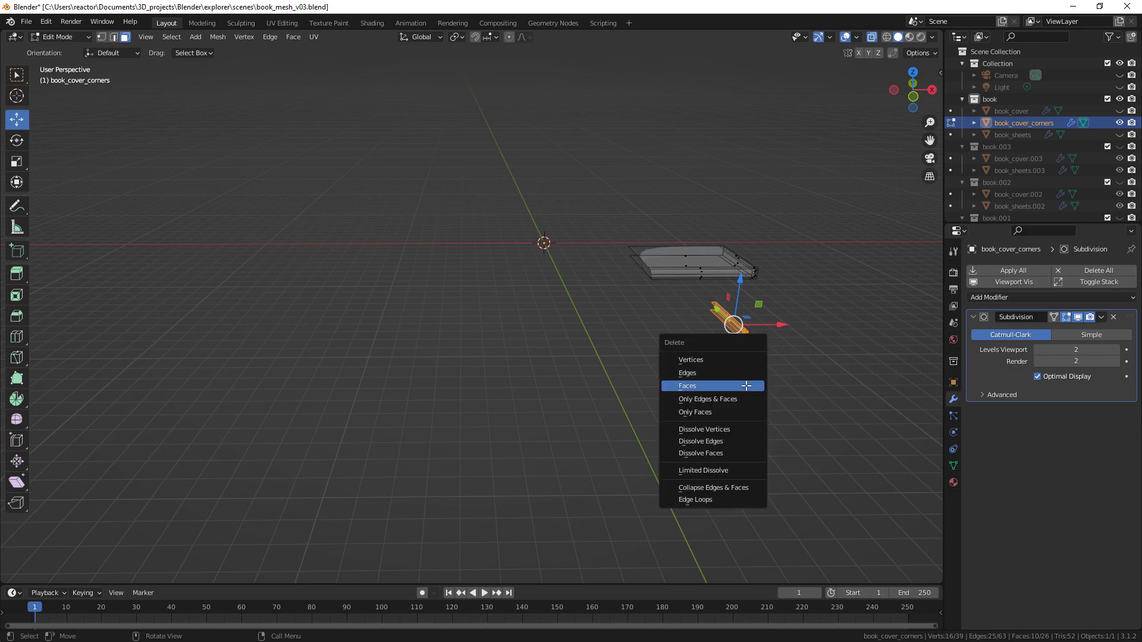
click(727, 387)
- Select all faces of the remaining top cover corner piece and frame it in the view
middle_drag(723, 275, 671, 294)
drag(444, 290, 698, 428)
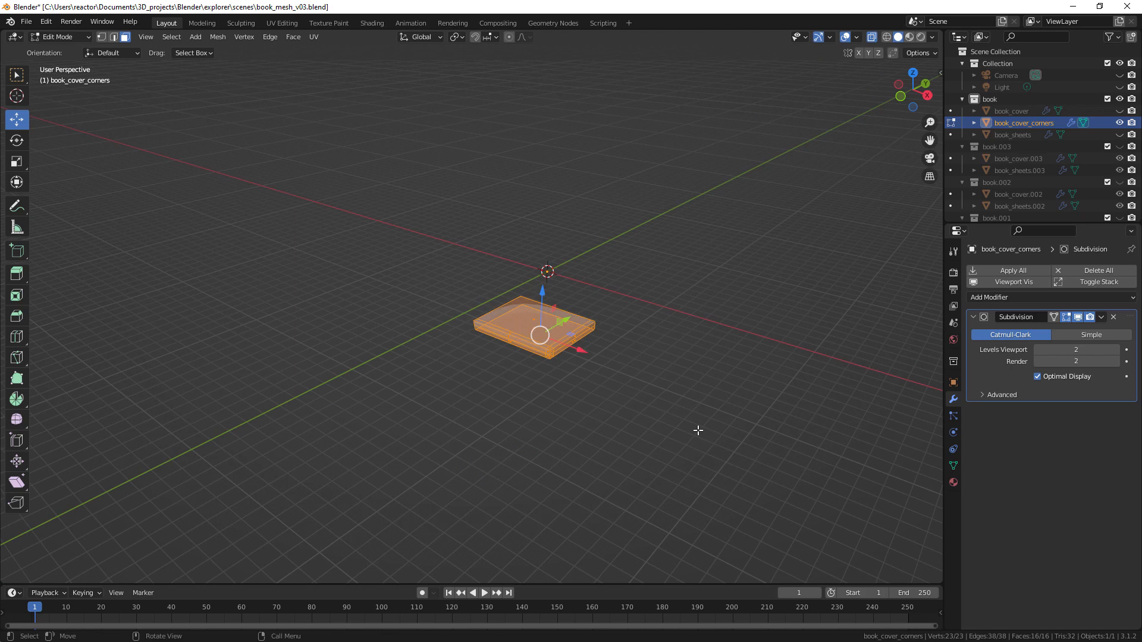
key(KP_Decimal)
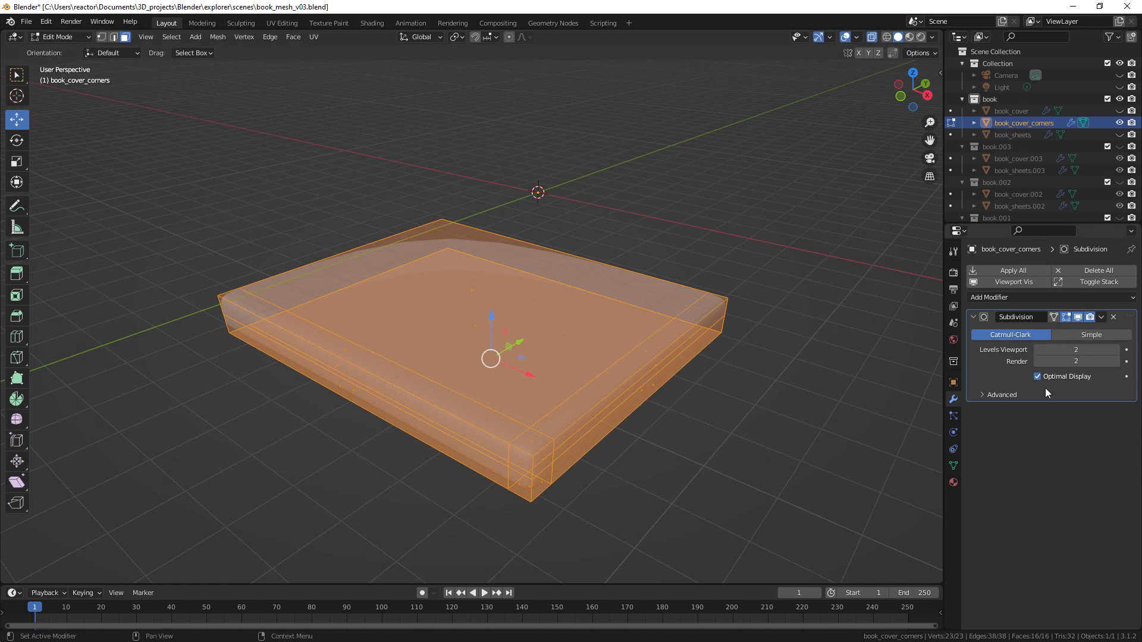
- Remove the Subdivision modifier from the cover corner piece and turn off X-ray display
click(1079, 317)
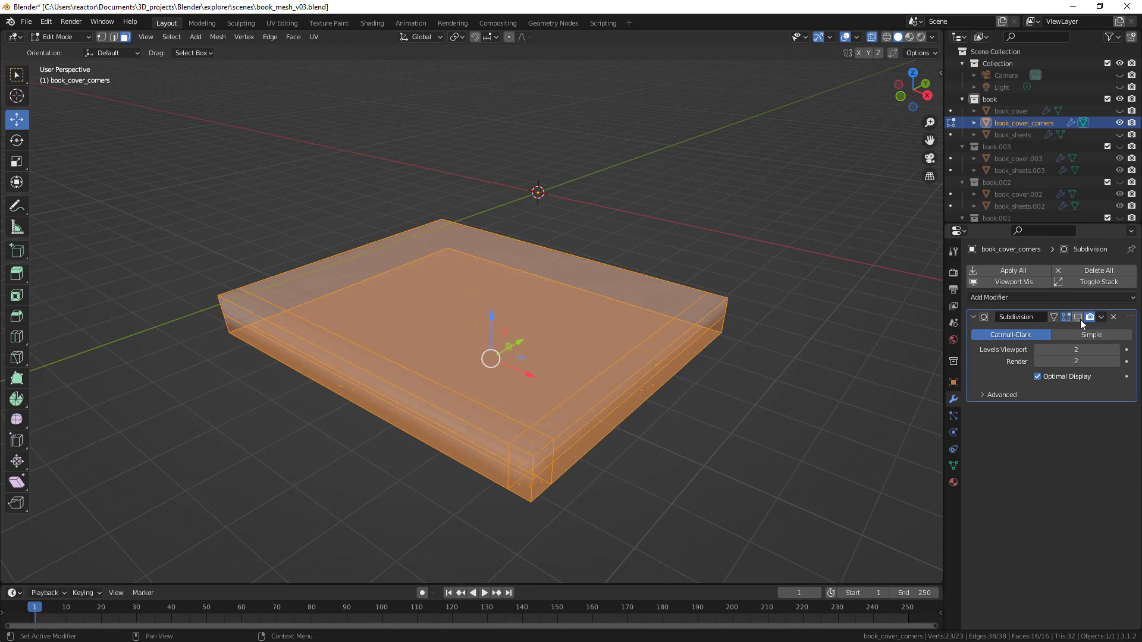
click(1113, 317)
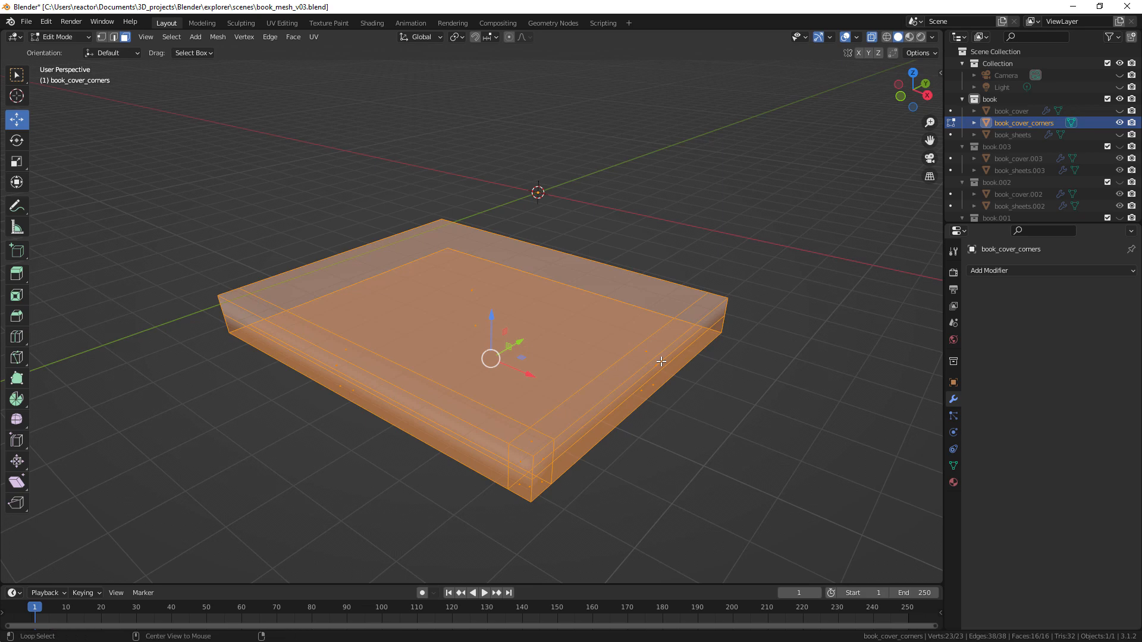
key(alt+z)
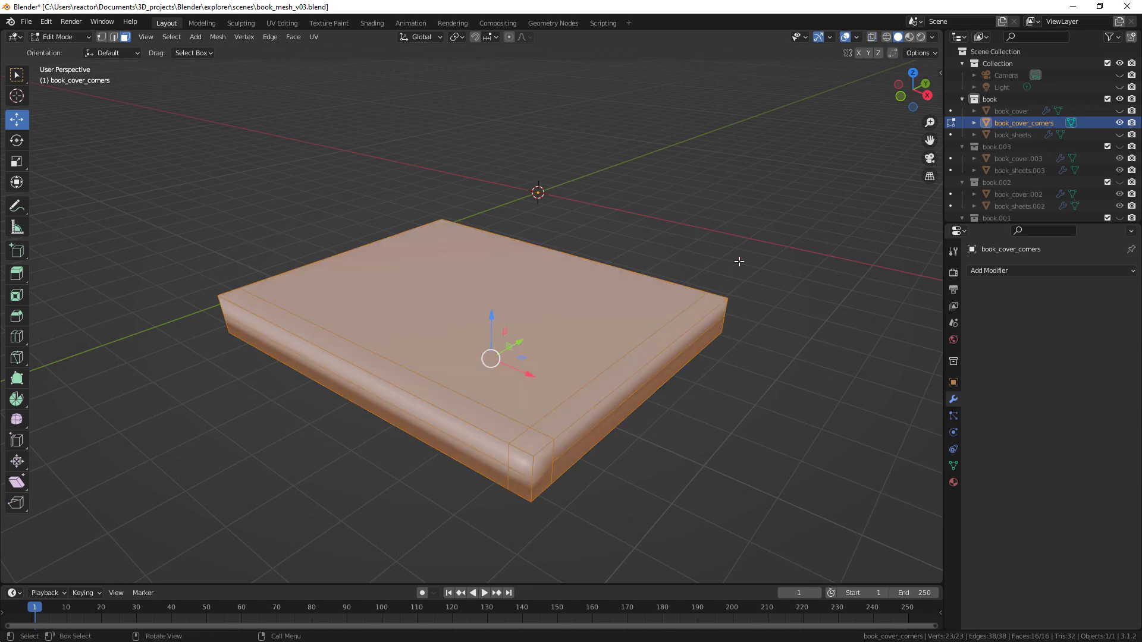
- Select the slanted open boundary edge loop of the corner piece and flatten it along X by scaling it to zero in front view
click(733, 288)
middle_drag(437, 337, 586, 343)
mouse_move(644, 323)
middle_down()
mouse_move(730, 339)
mouse_move(632, 337)
middle_up()
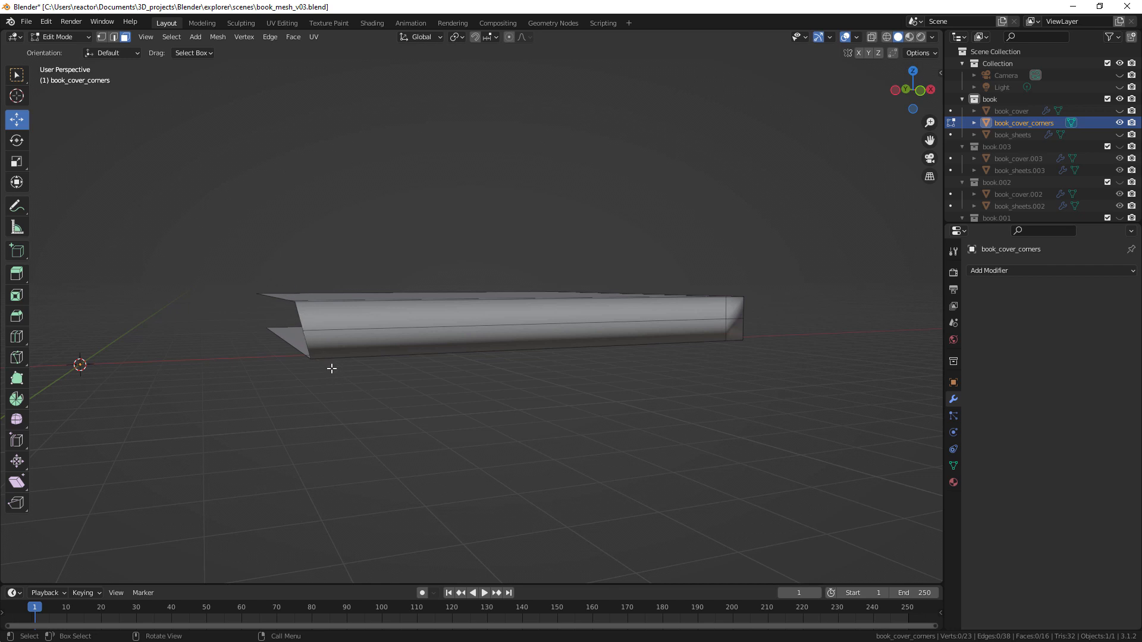
middle_drag(431, 377, 409, 372)
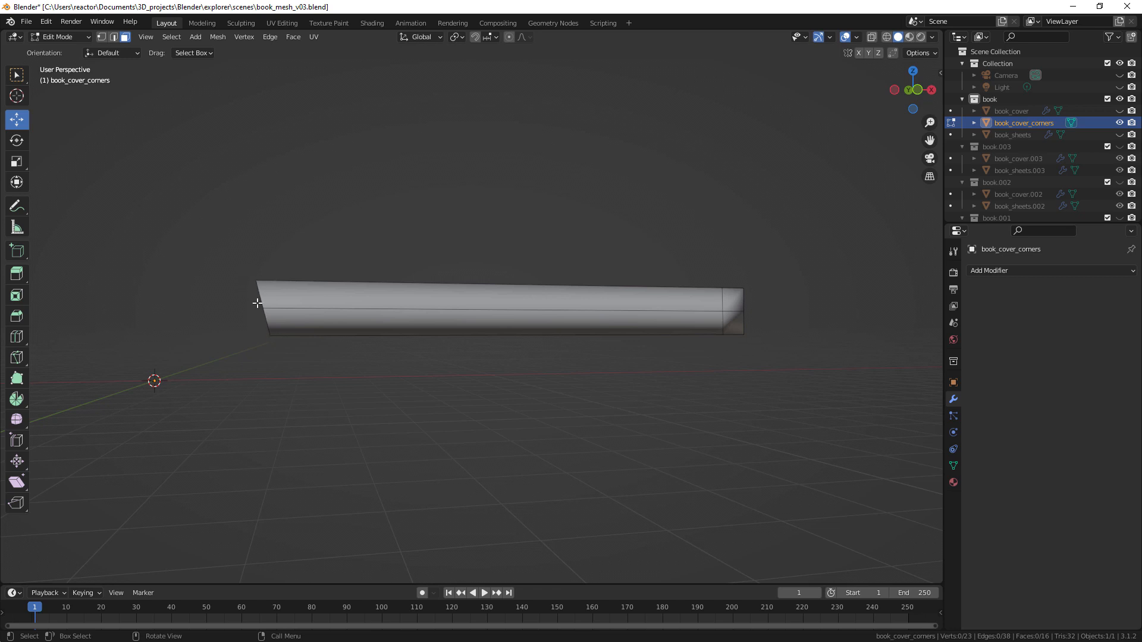
middle_drag(389, 333, 410, 346)
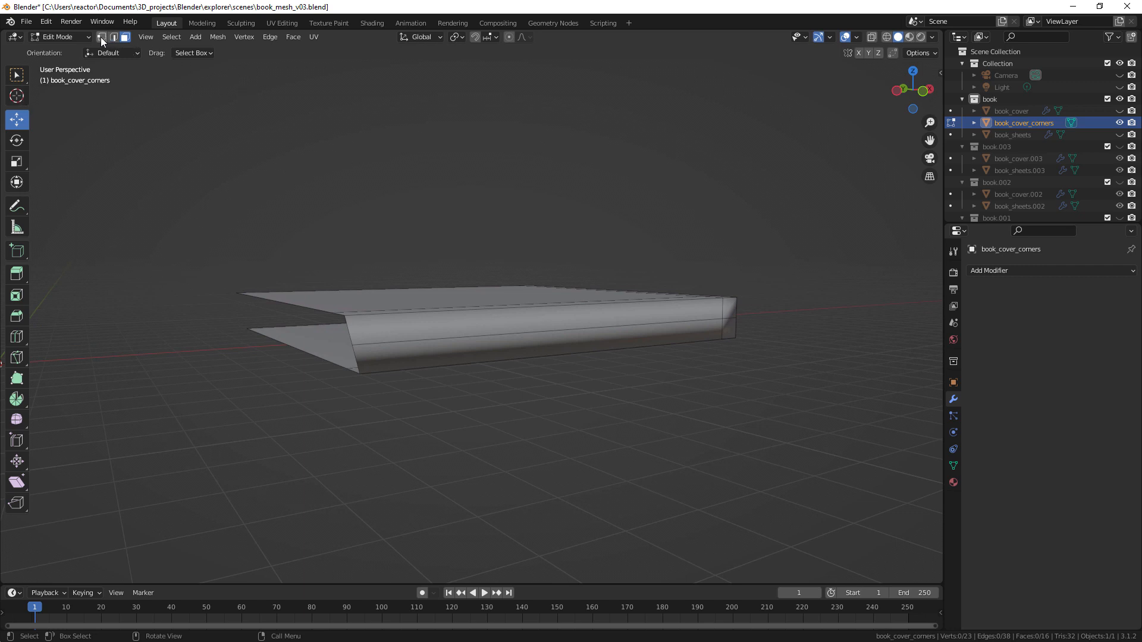
alt+click(301, 306)
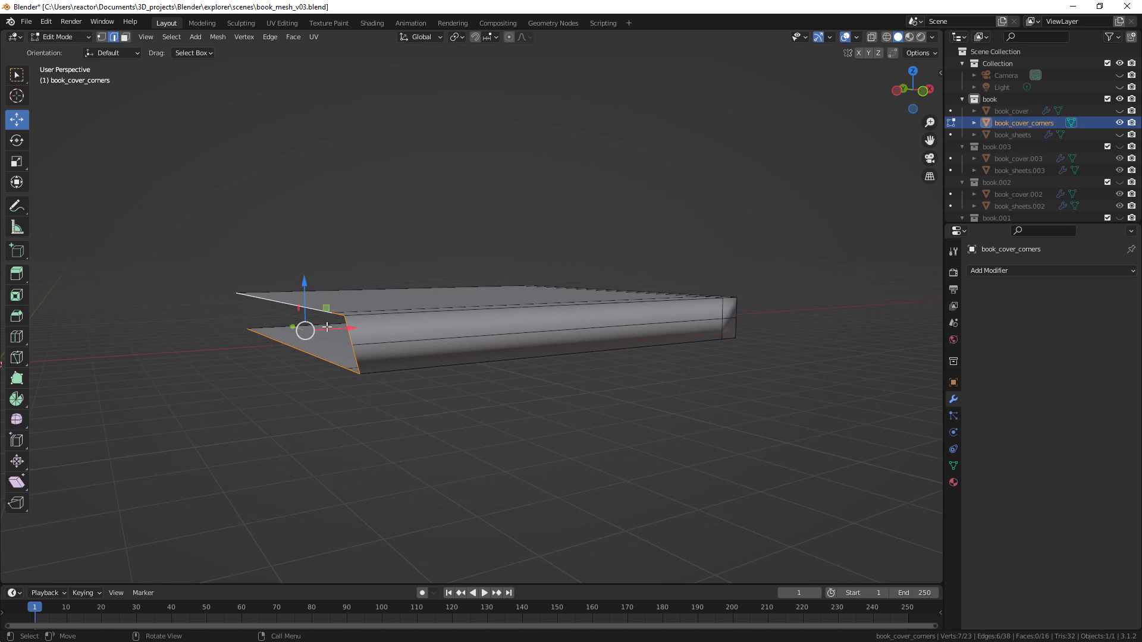
middle_drag(491, 332, 464, 330)
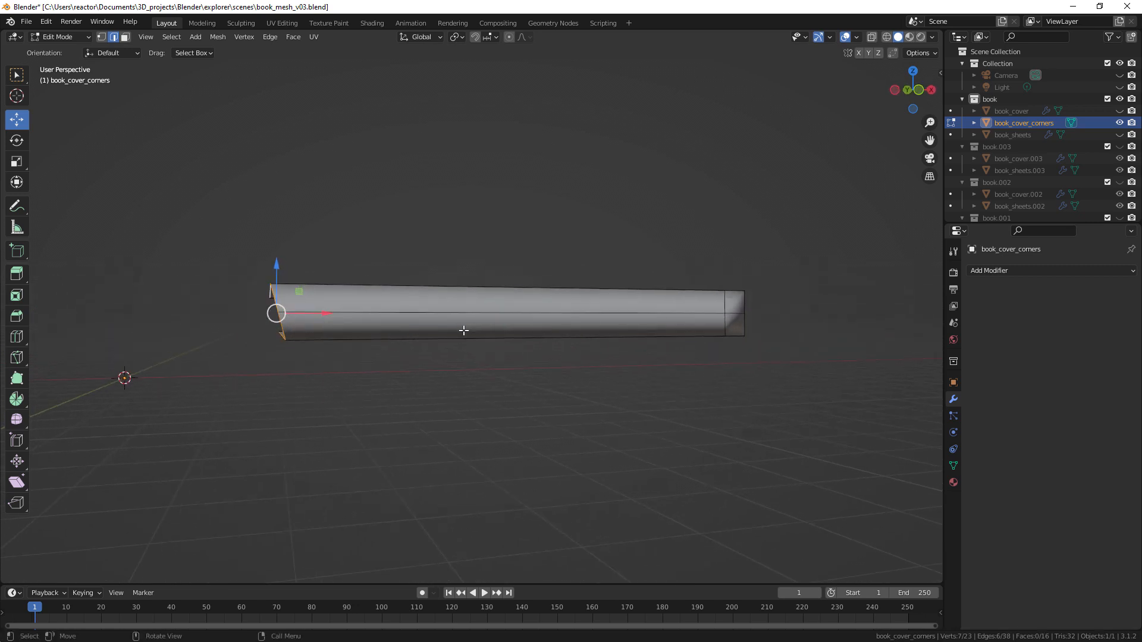
key(KP_1)
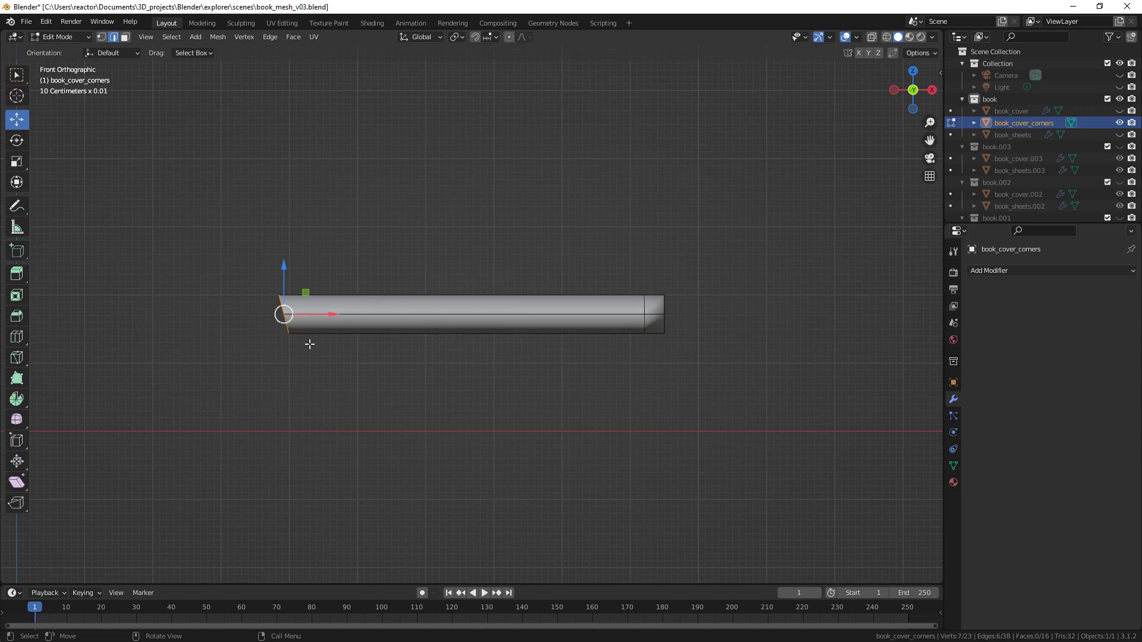
key(KP_Decimal)
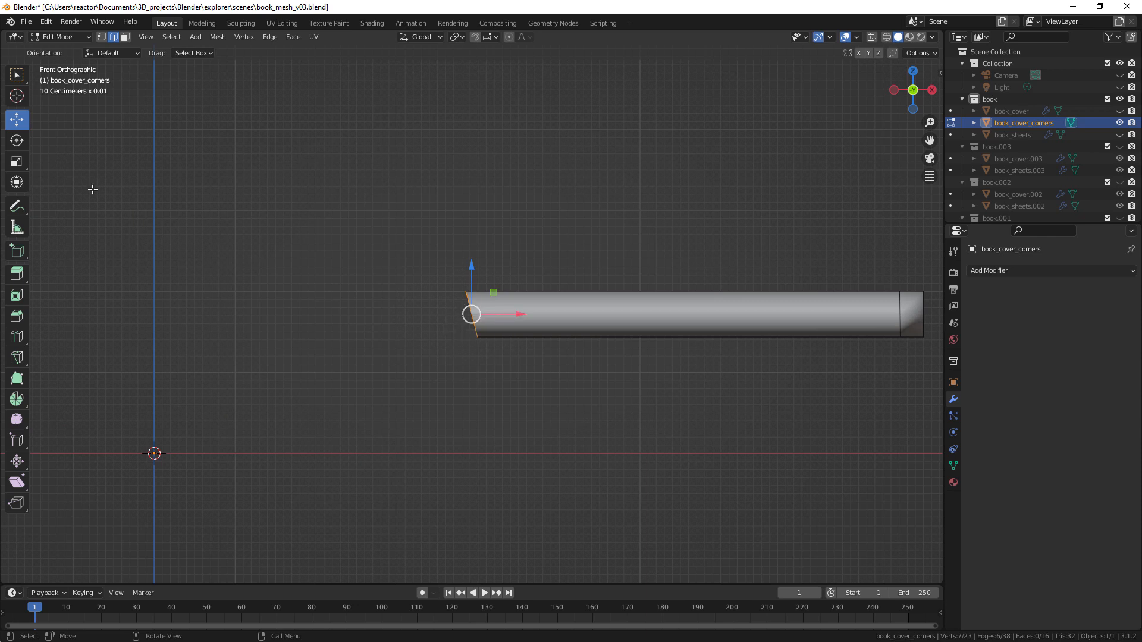
click(18, 164)
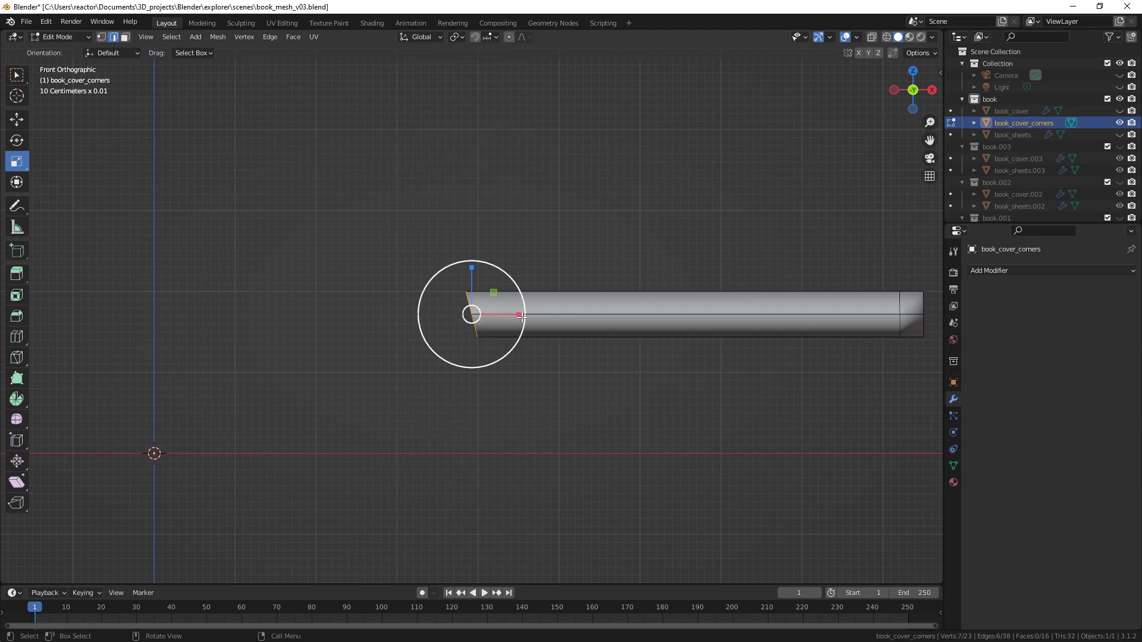
drag(473, 315, 294, 323)
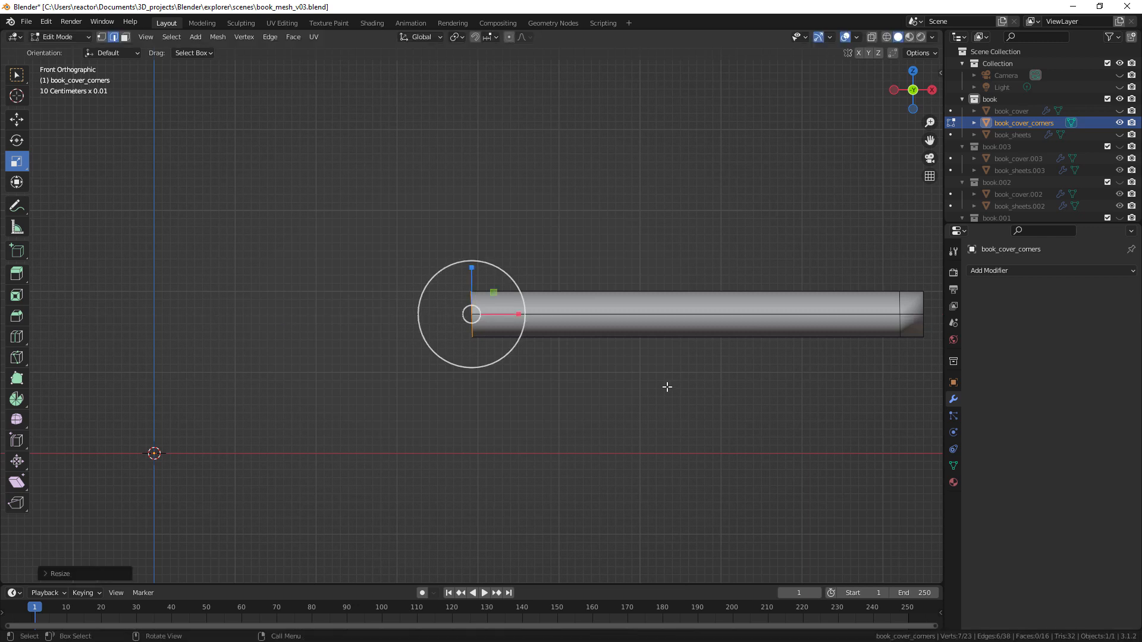
middle_drag(667, 387, 644, 401)
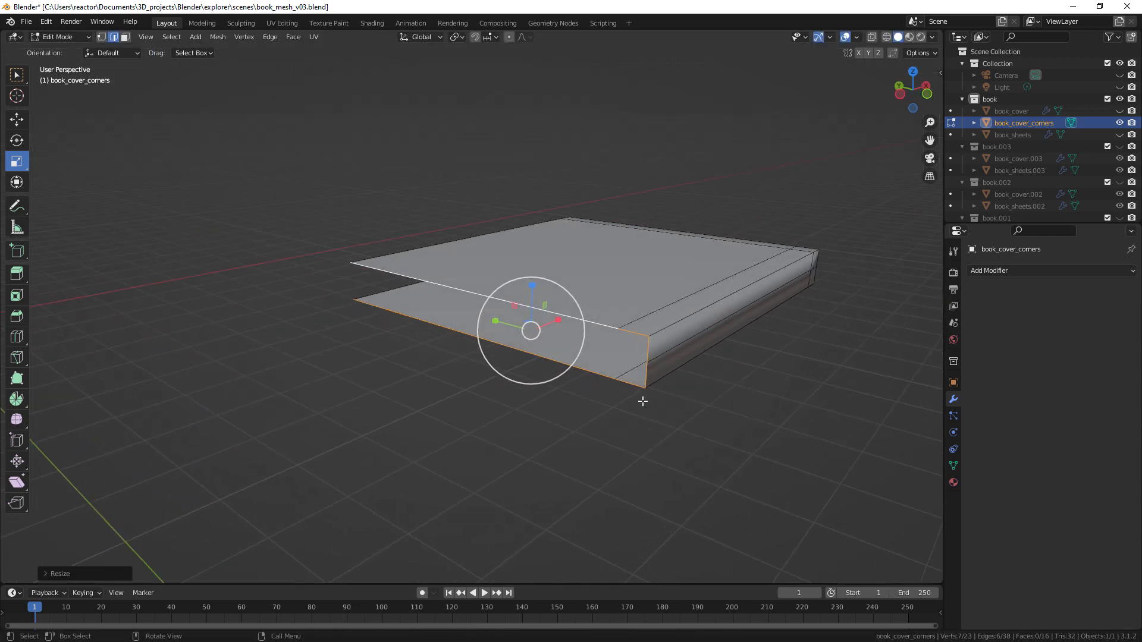
click(556, 428)
- Switch to face selection and select all faces of the corner piece, keeping the large top face active
middle_drag(582, 326, 632, 290)
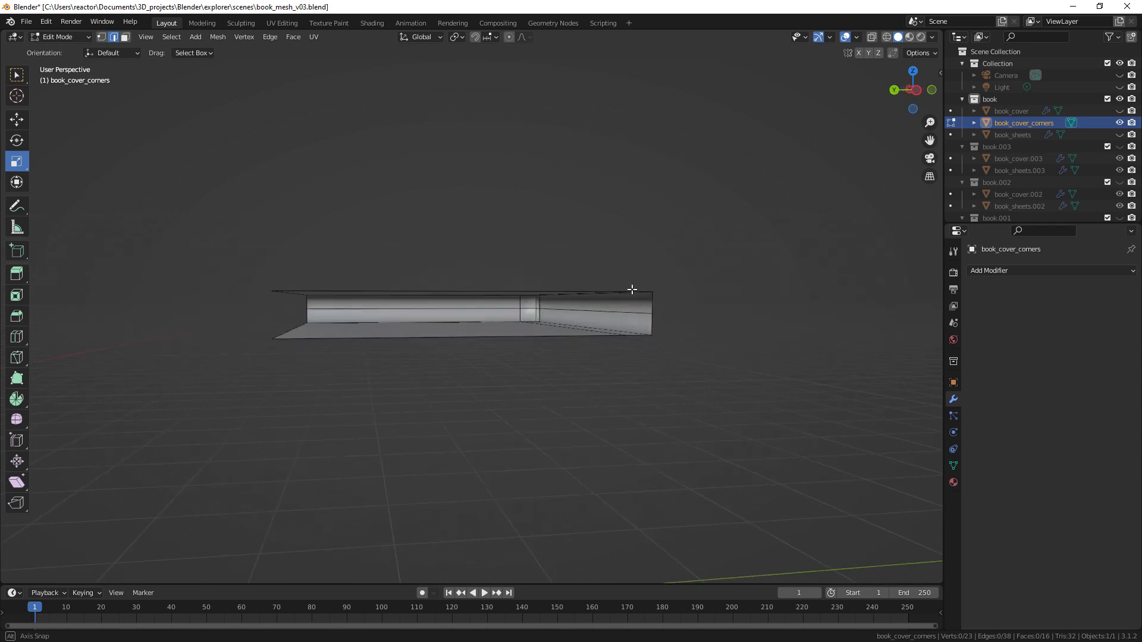
middle_drag(653, 333, 582, 360)
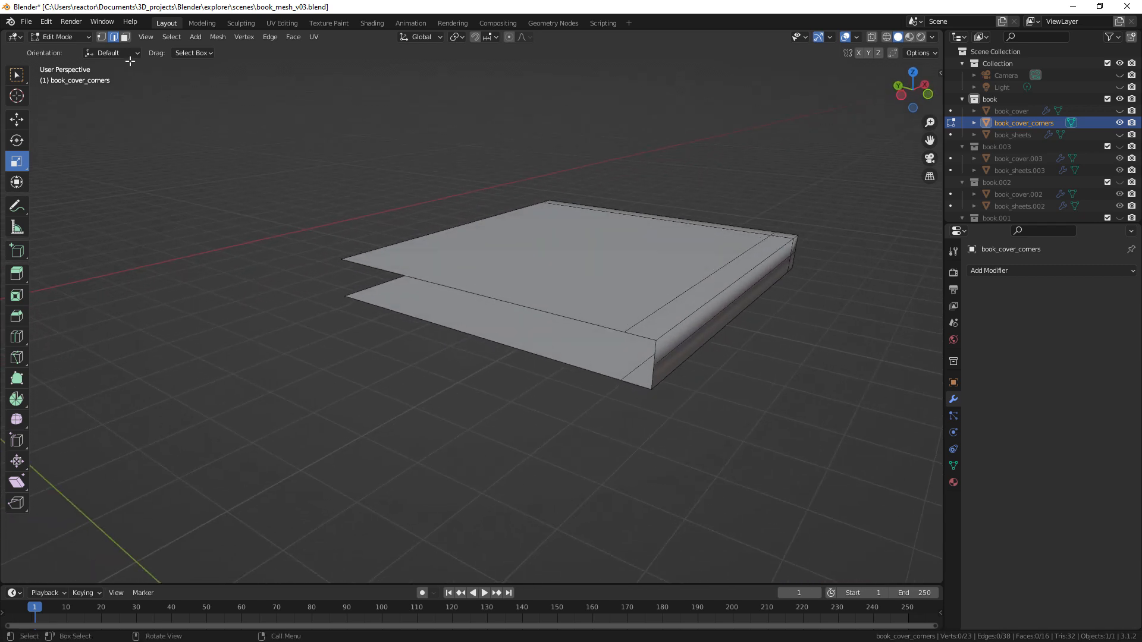
click(125, 37)
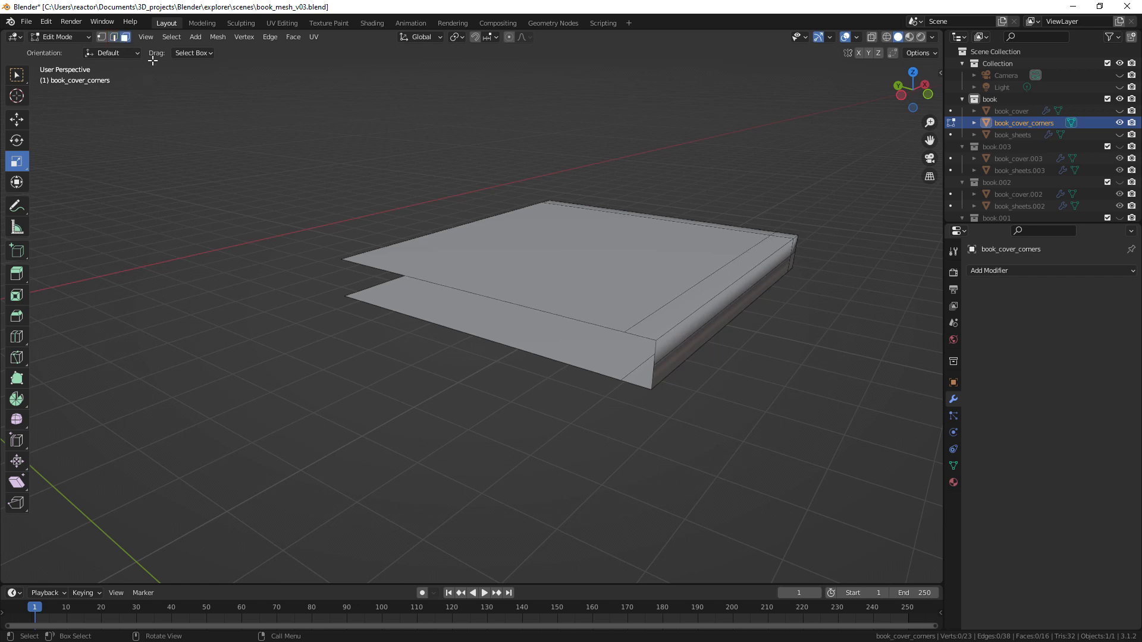
click(569, 250)
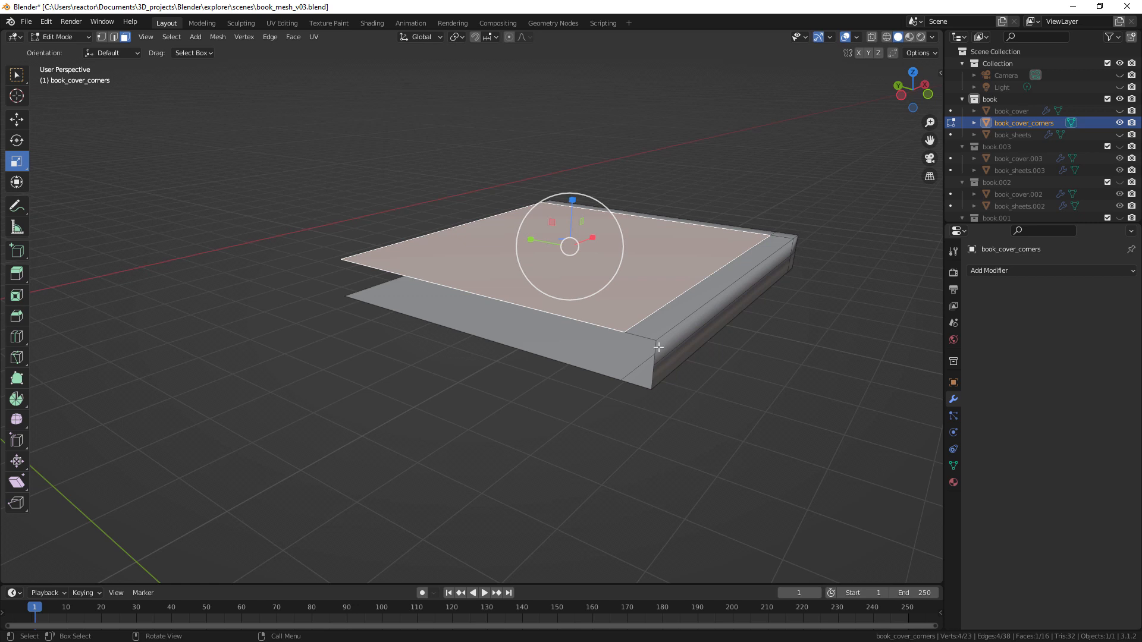
key(a)
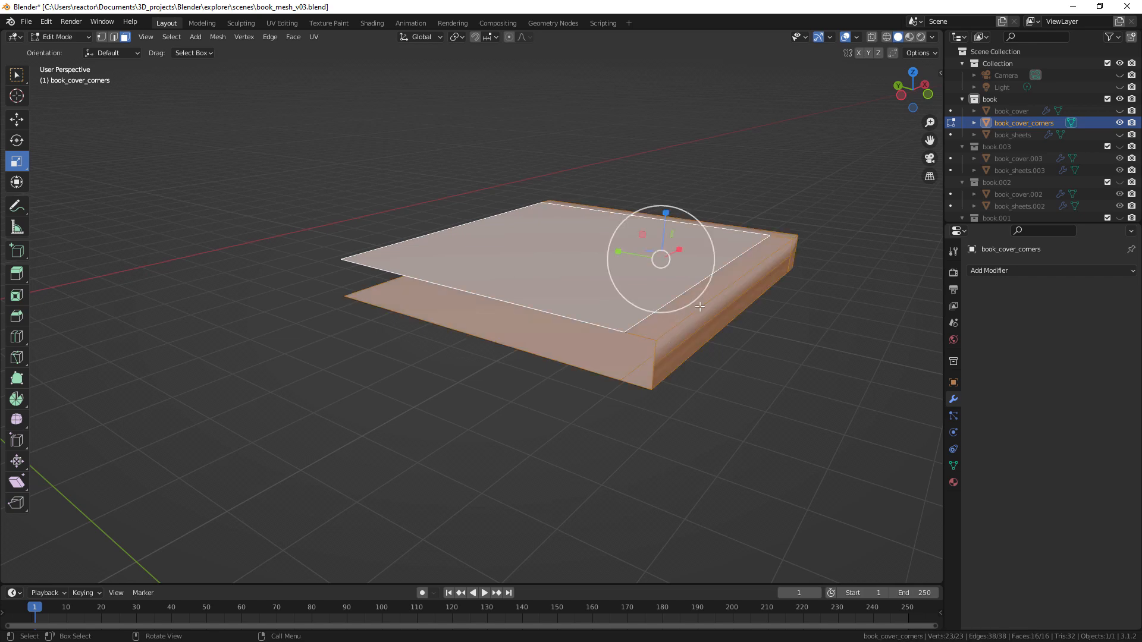
middle_drag(700, 306, 655, 250)
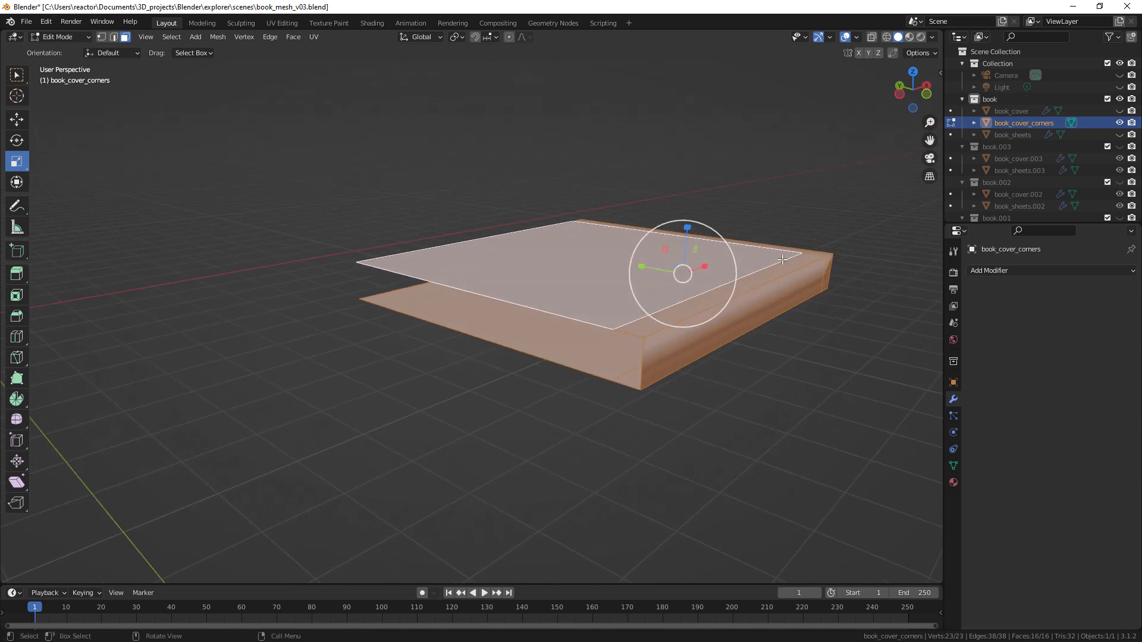
- Try extruding the selected faces as a region, undo it, and switch the extrusion tool to Extrude Along Normals
click(18, 275)
drag(726, 271, 752, 274)
key(ctrl+z)
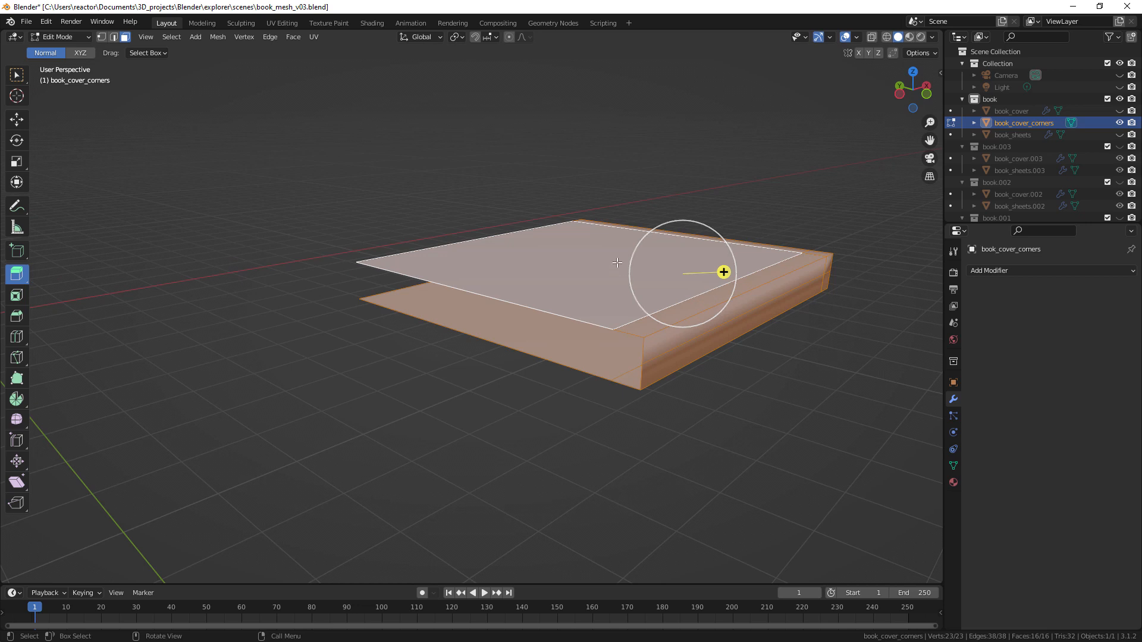
click(22, 277)
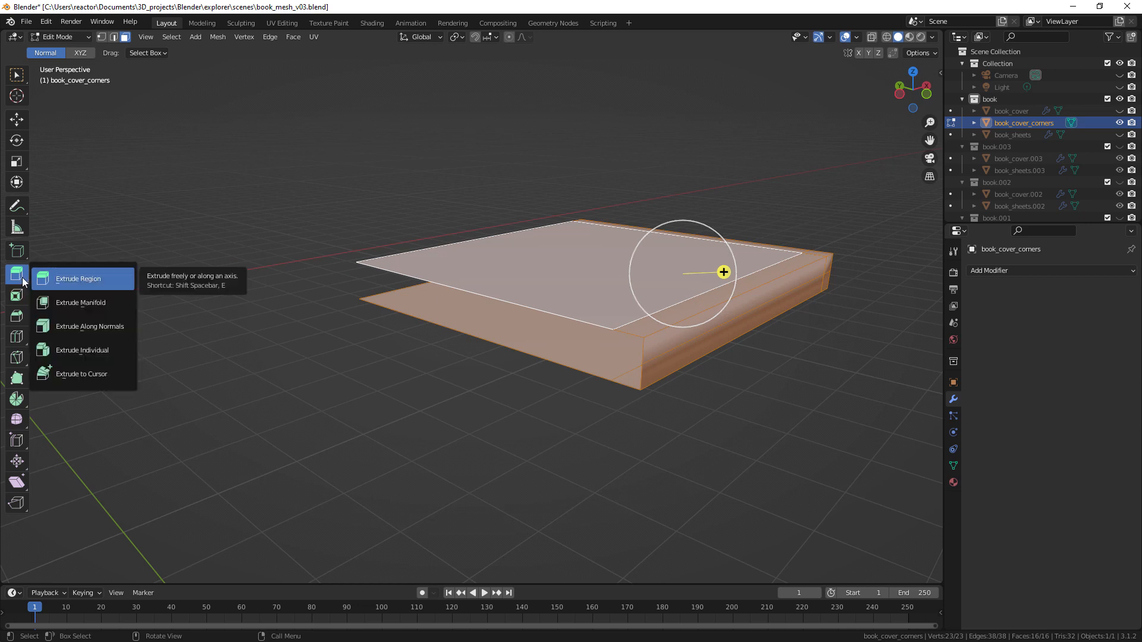
click(117, 326)
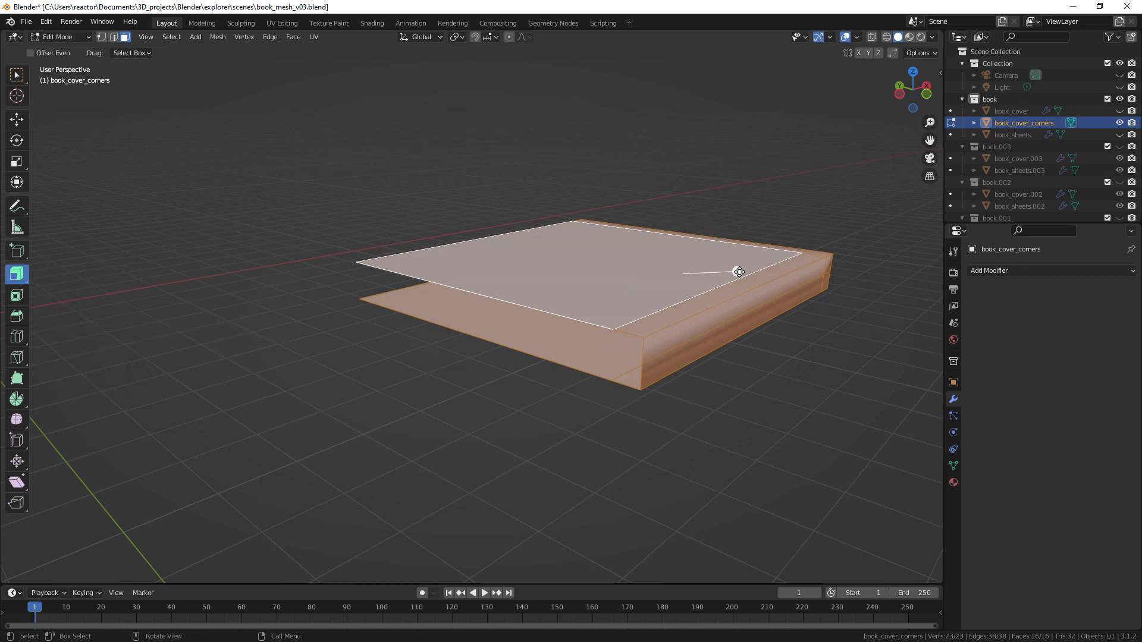
- Try extruding all faces outward along their normals, inspect the thickness at the fore edge, and undo the extrusion
drag(734, 270, 741, 325)
middle_drag(735, 354, 775, 329)
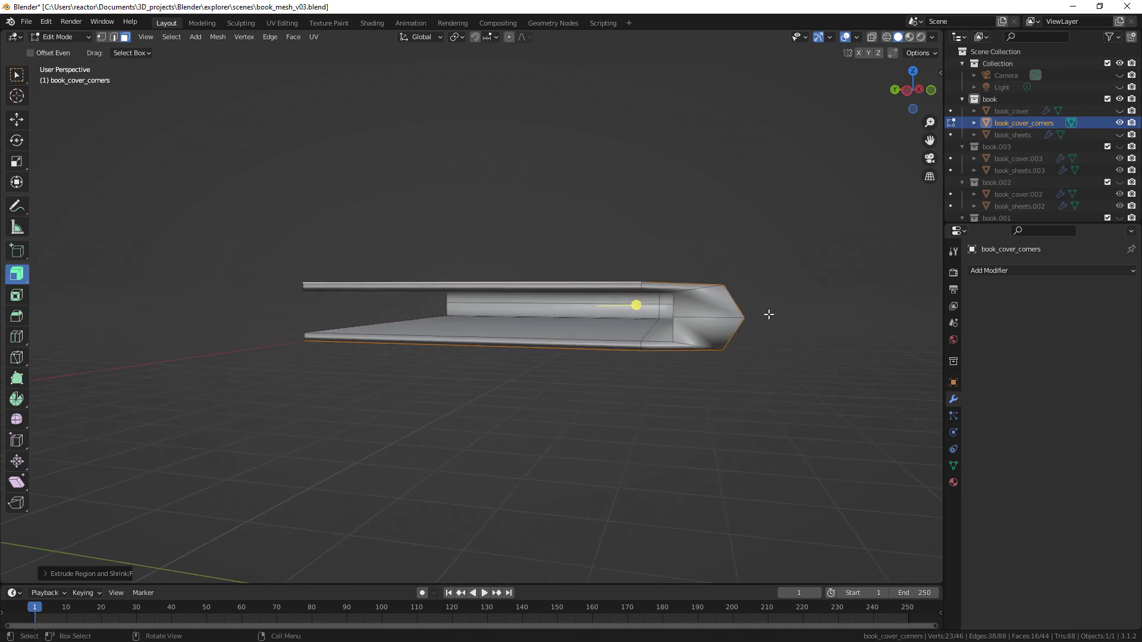
middle_drag(767, 313, 645, 316)
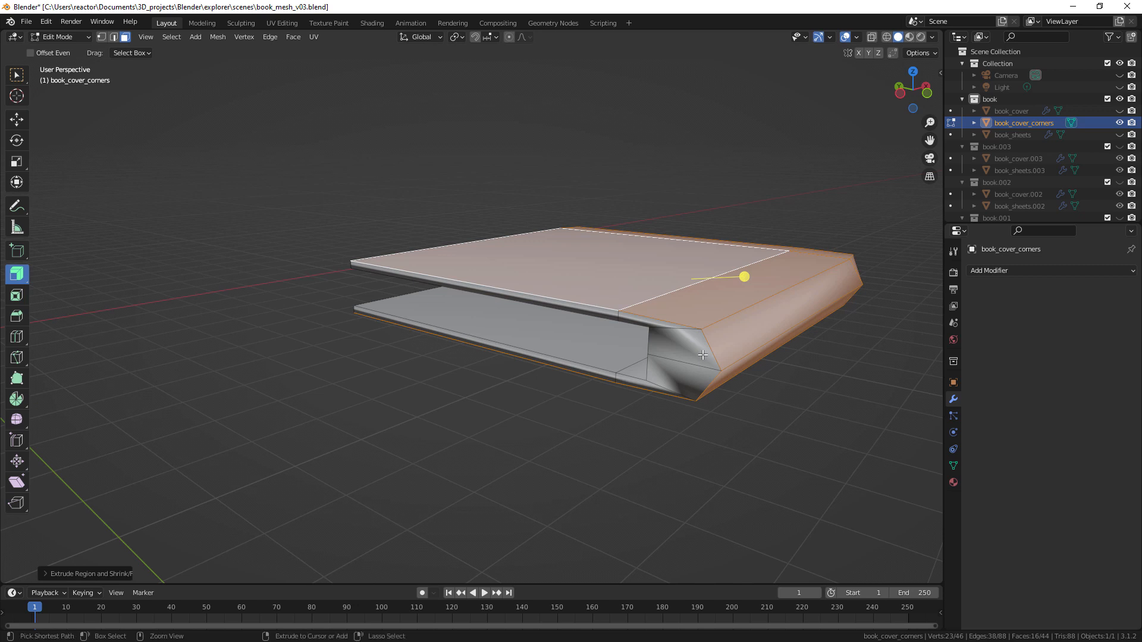
key(ctrl+z)
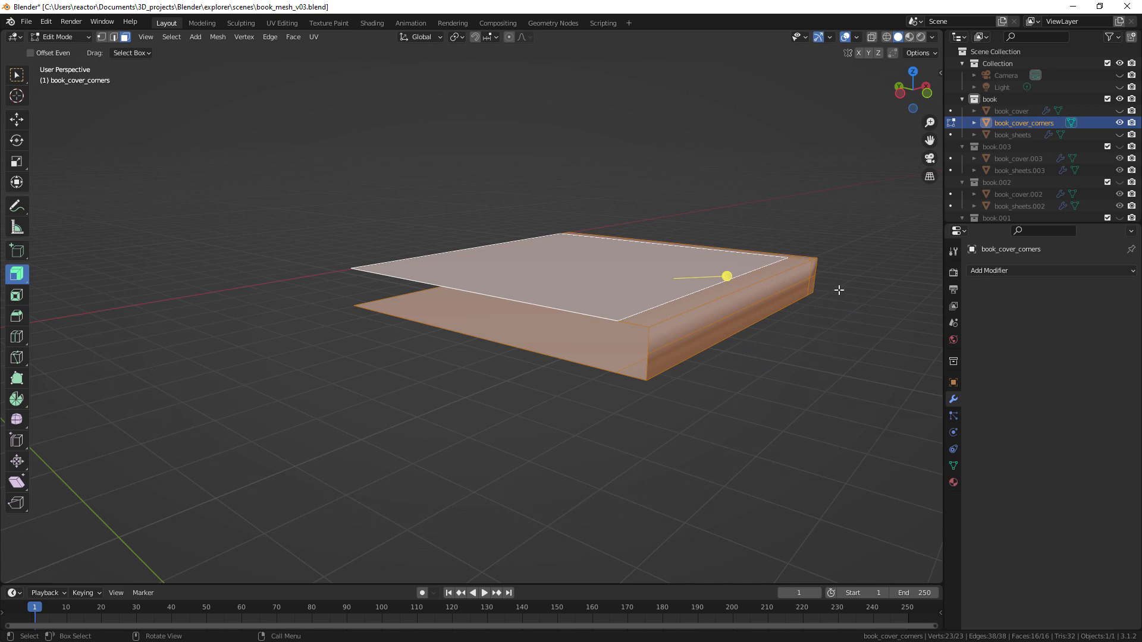
key(n)
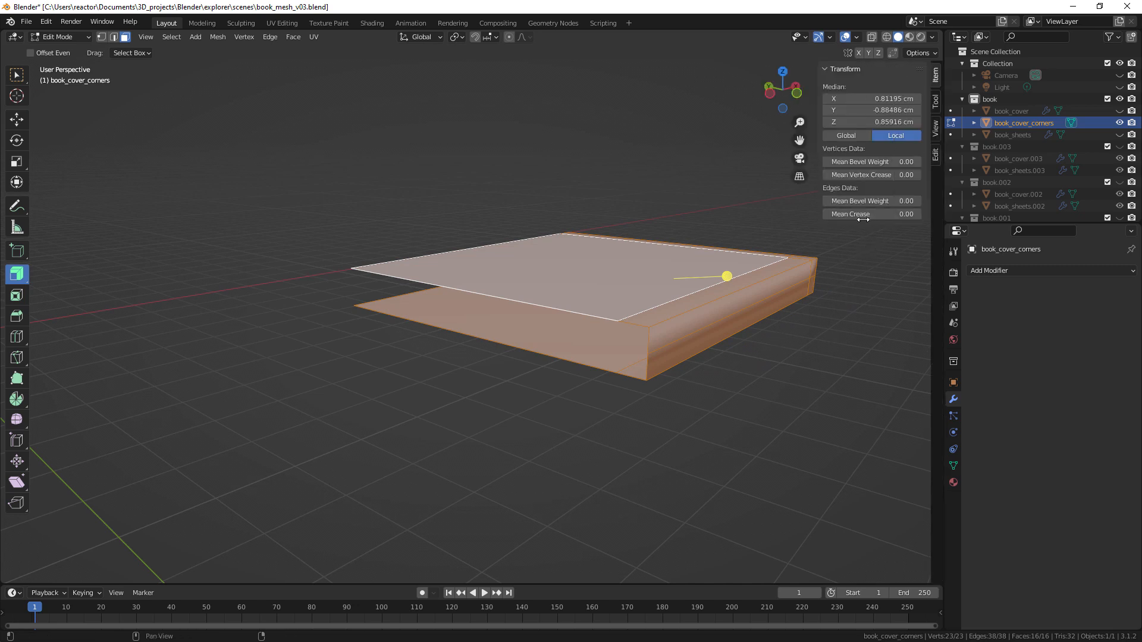
key(n)
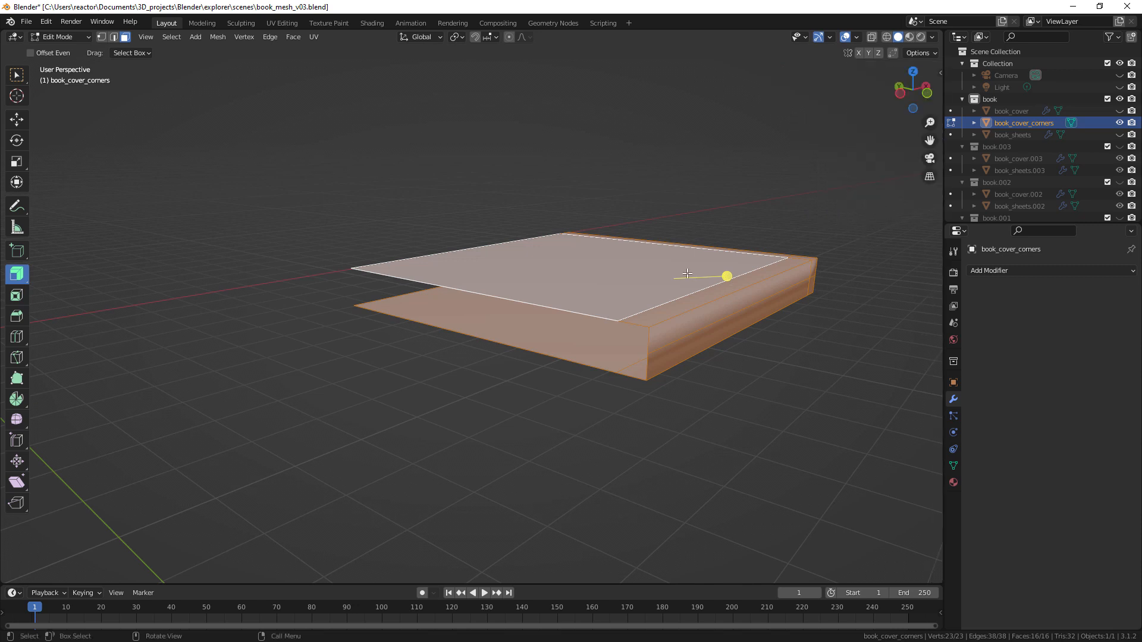
- In Object Mode, show the corner piece's transform values and apply its scale
key(Tab)
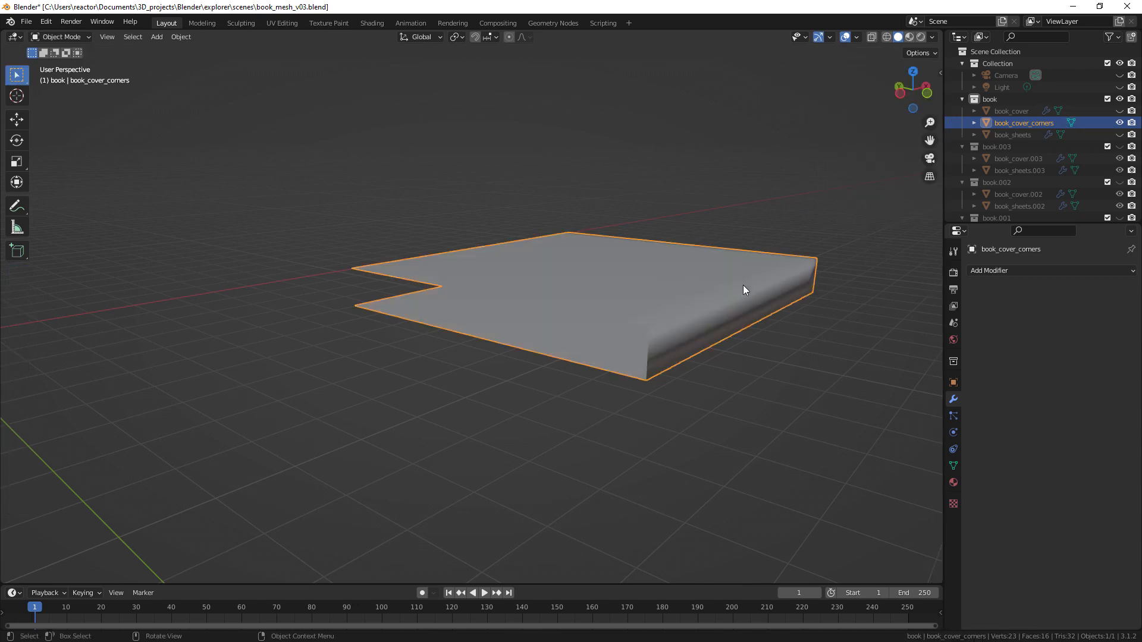
key(n)
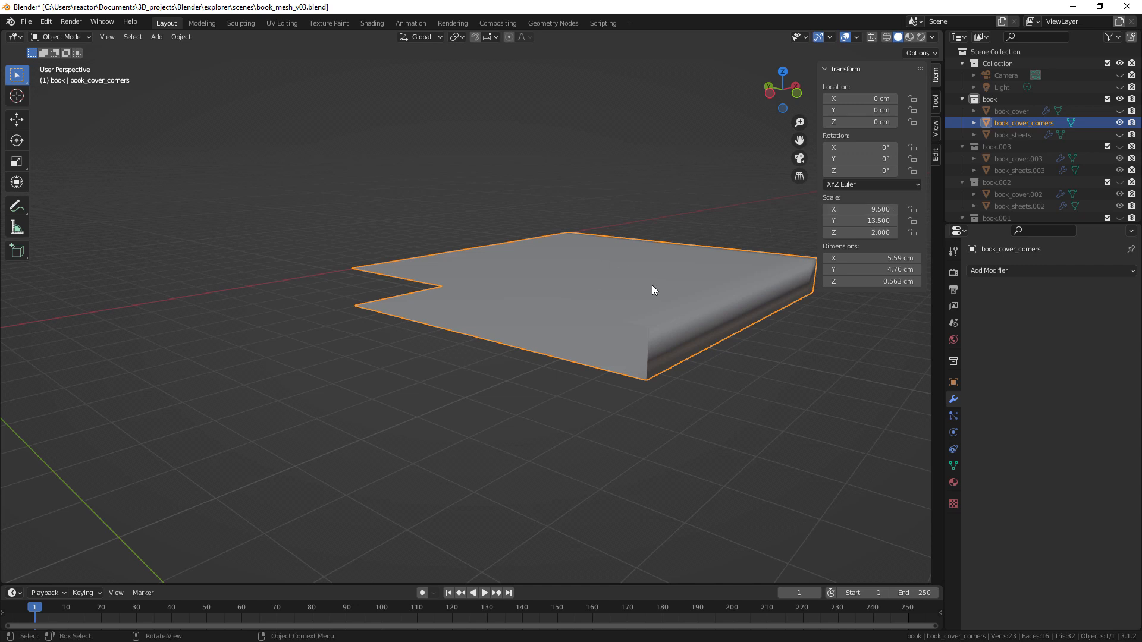
click(182, 37)
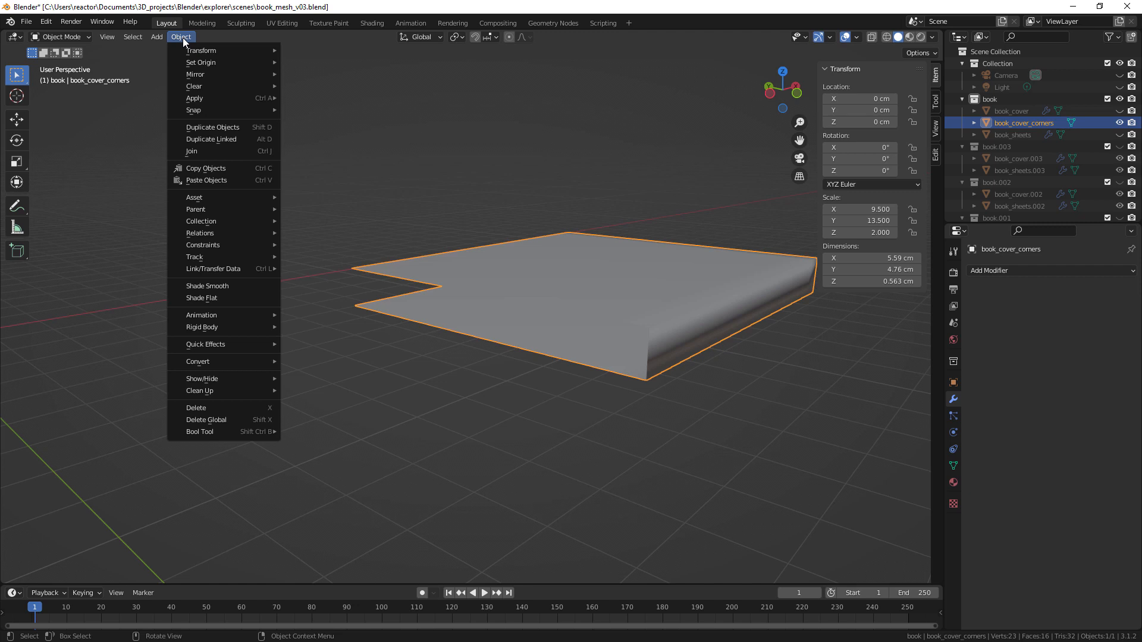
mouse_move(221, 100)
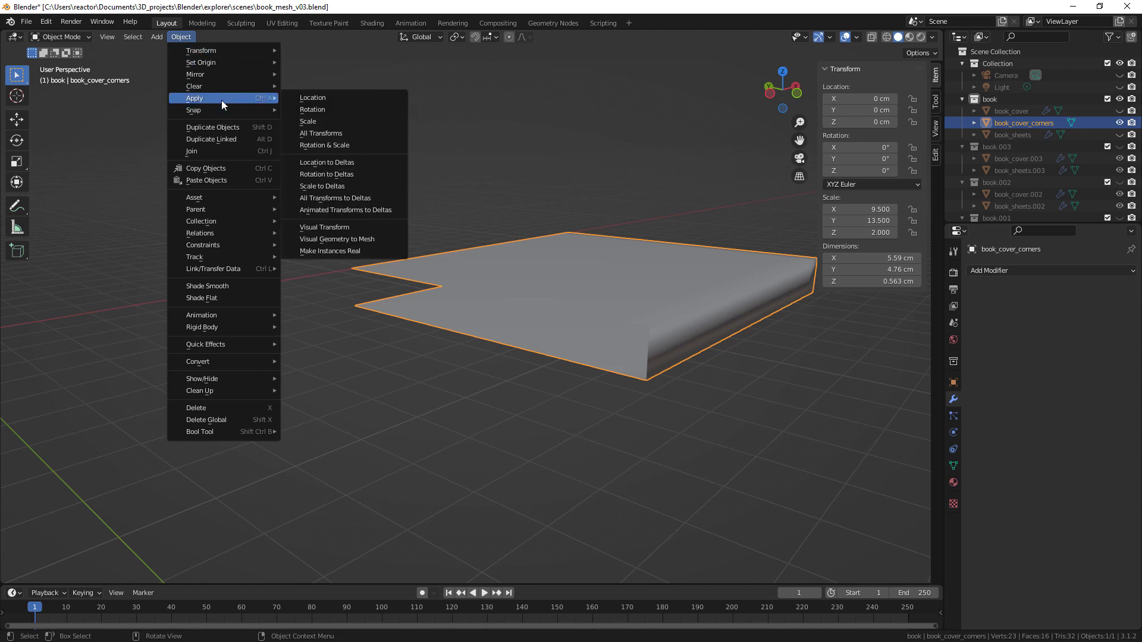
click(365, 126)
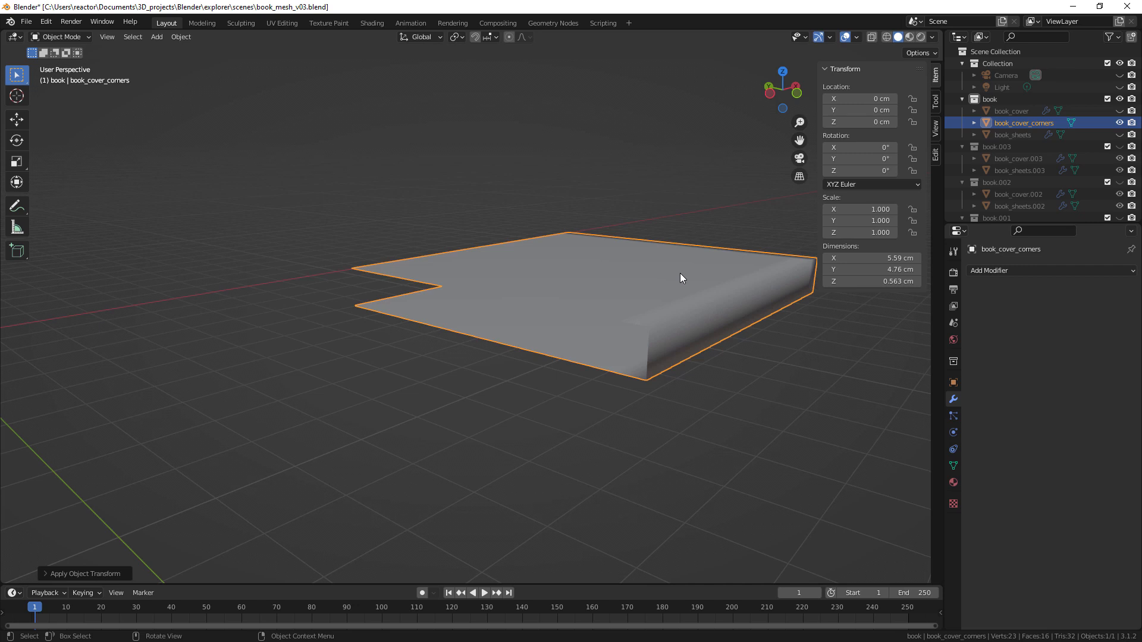
- Return to Edit Mode and extrude all faces of the corner piece outward along their normals by about 0.13 cm
key(Tab)
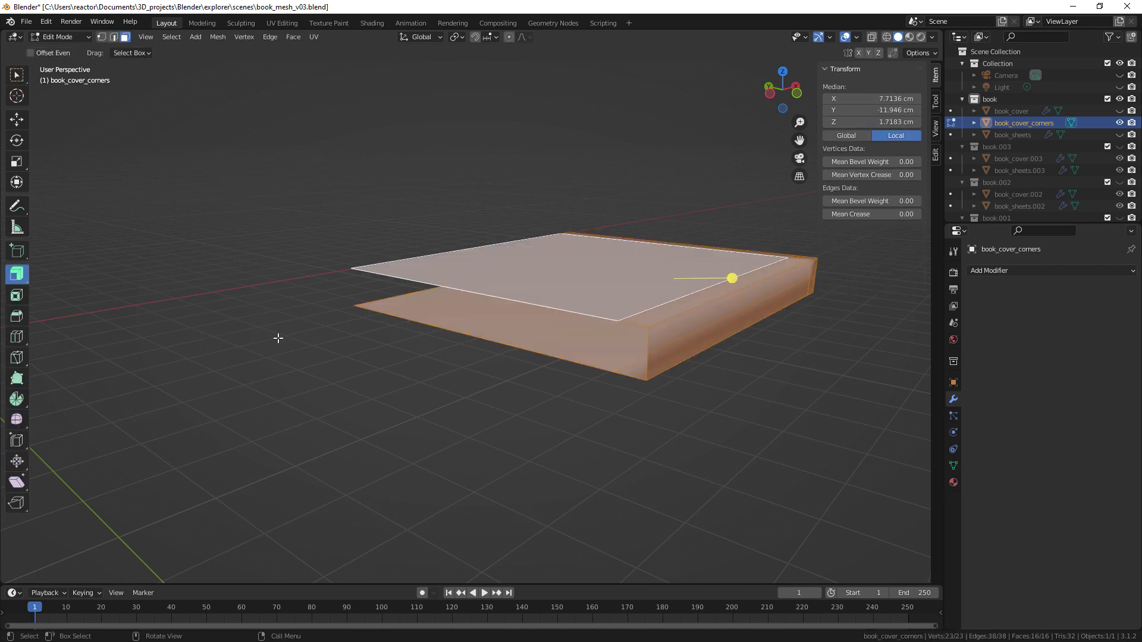
drag(732, 278, 754, 276)
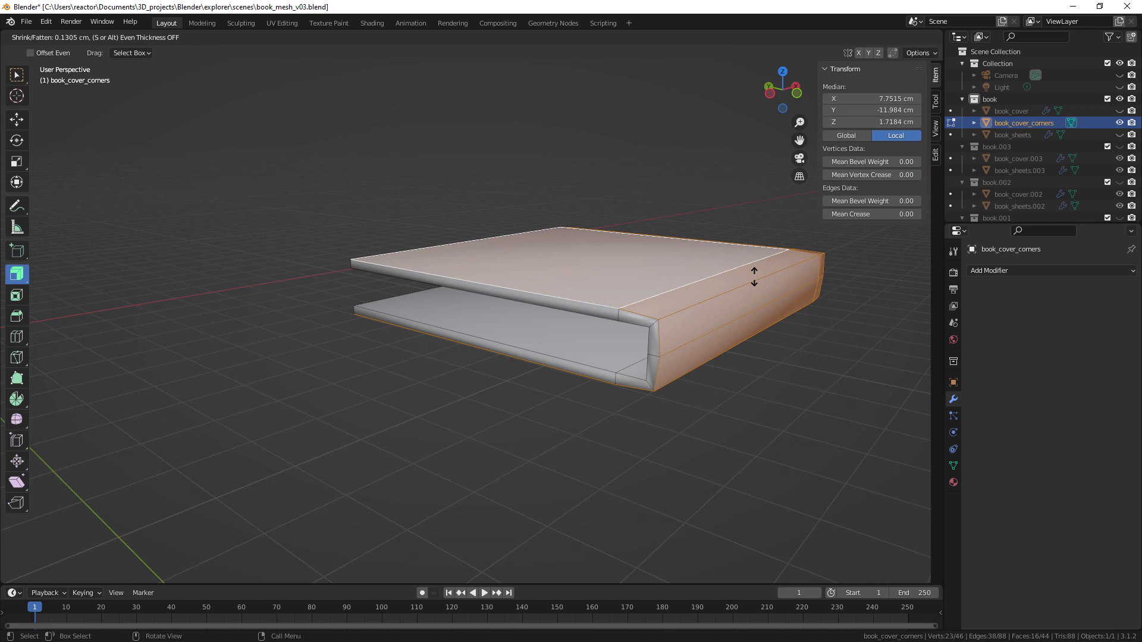
drag(754, 277, 755, 277)
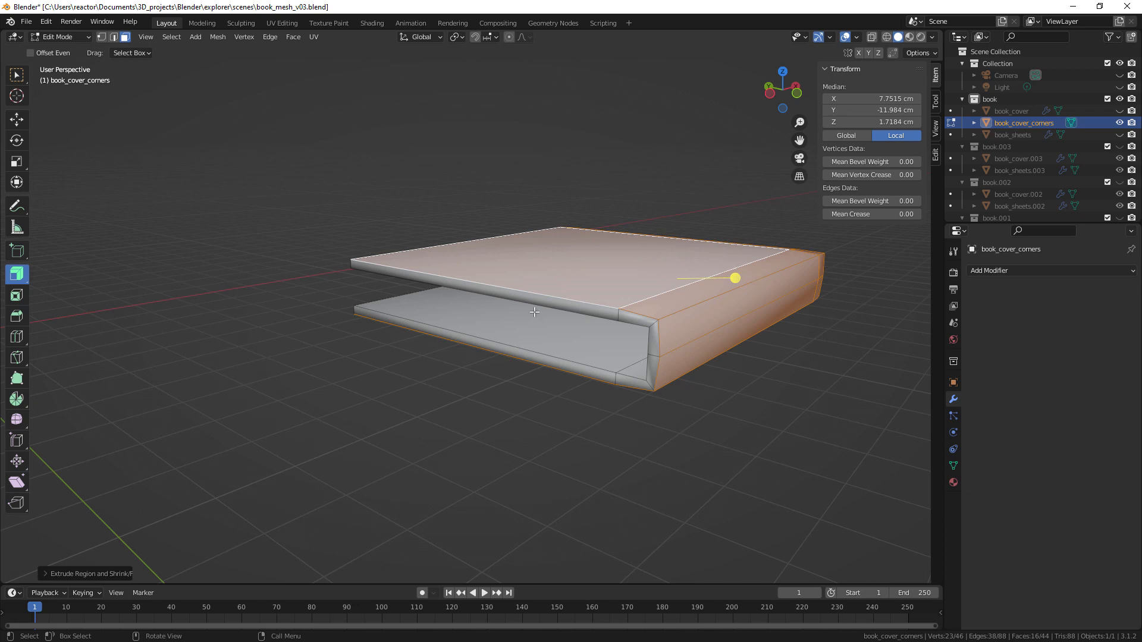
- Set the corner piece's normal extrusion offset to 0.15 cm, enable Offset Even, and deselect the faces
click(93, 572)
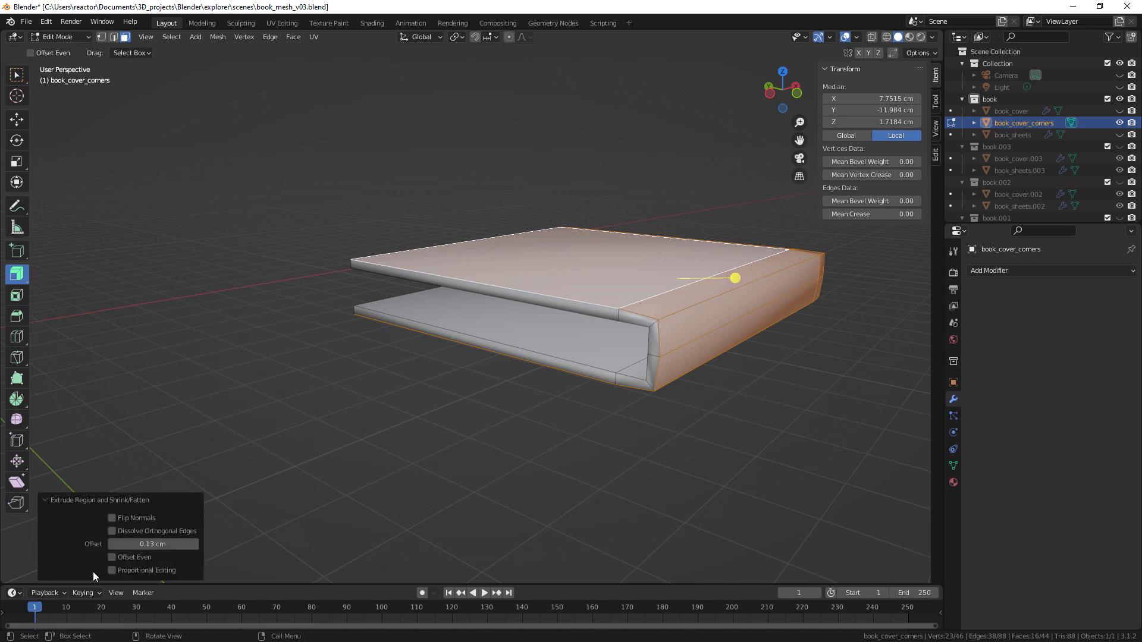
click(172, 545)
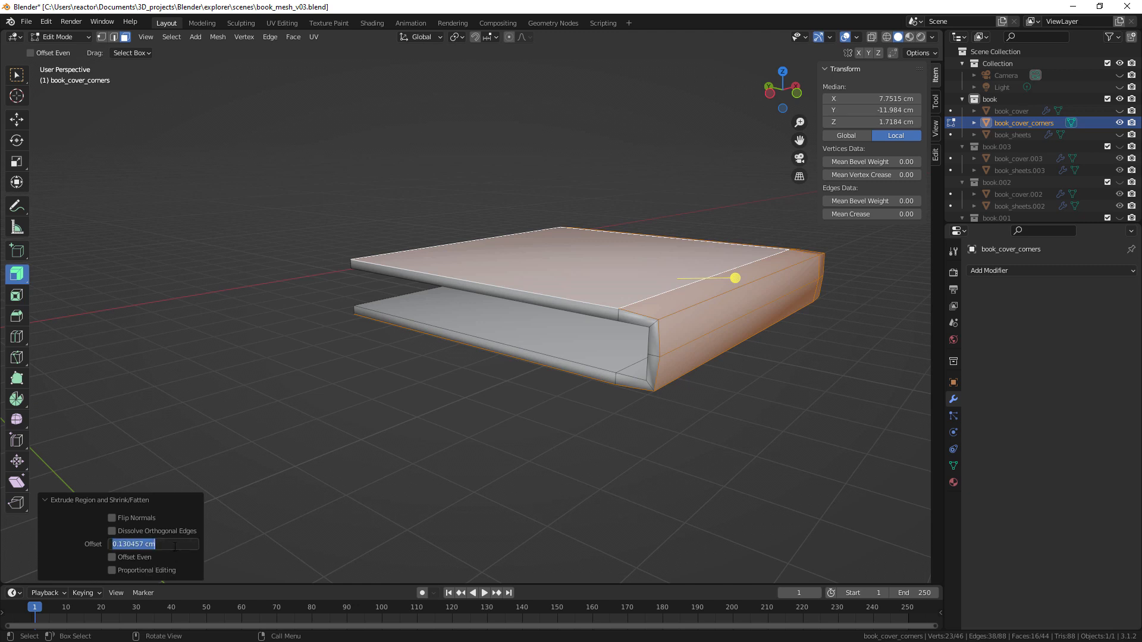
text(1)
text(.5)
text(0.15)
key(Return)
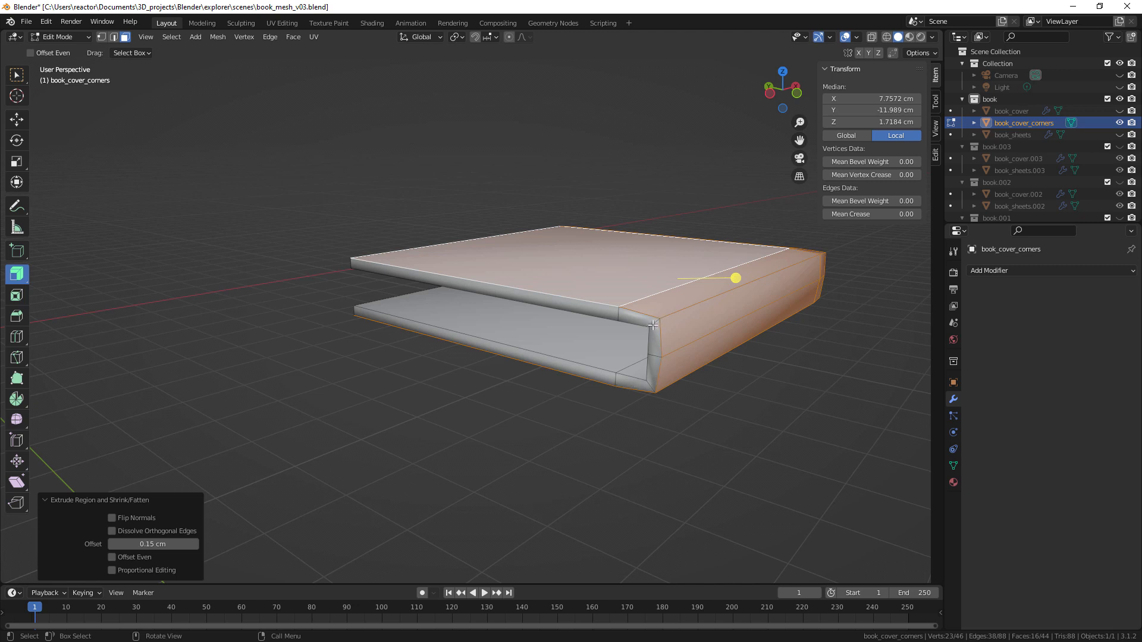
click(130, 558)
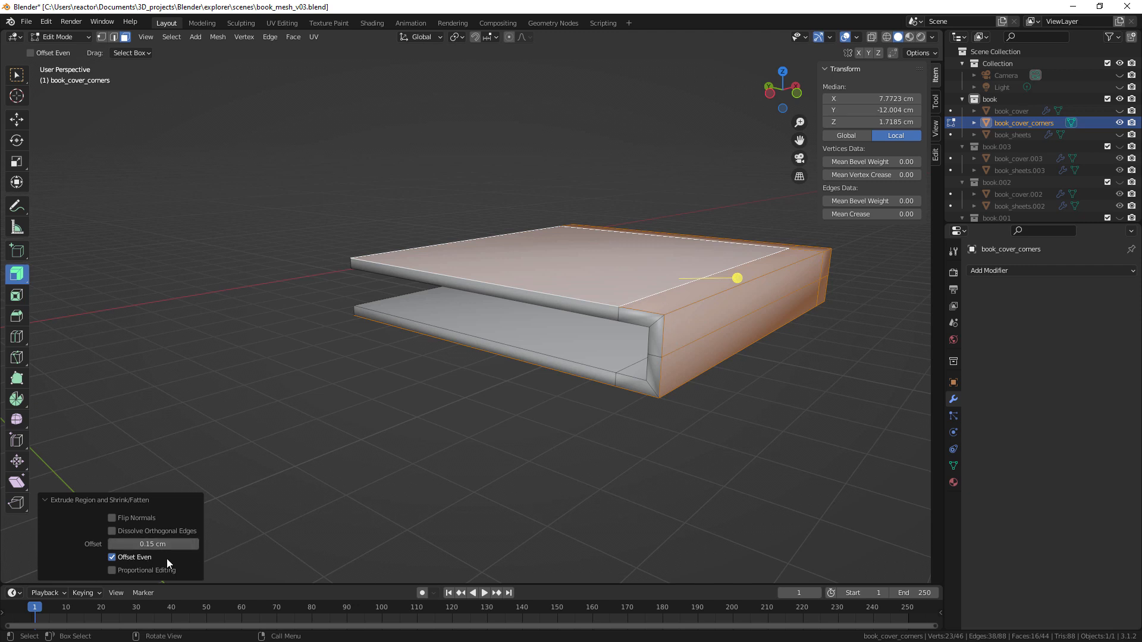
click(765, 362)
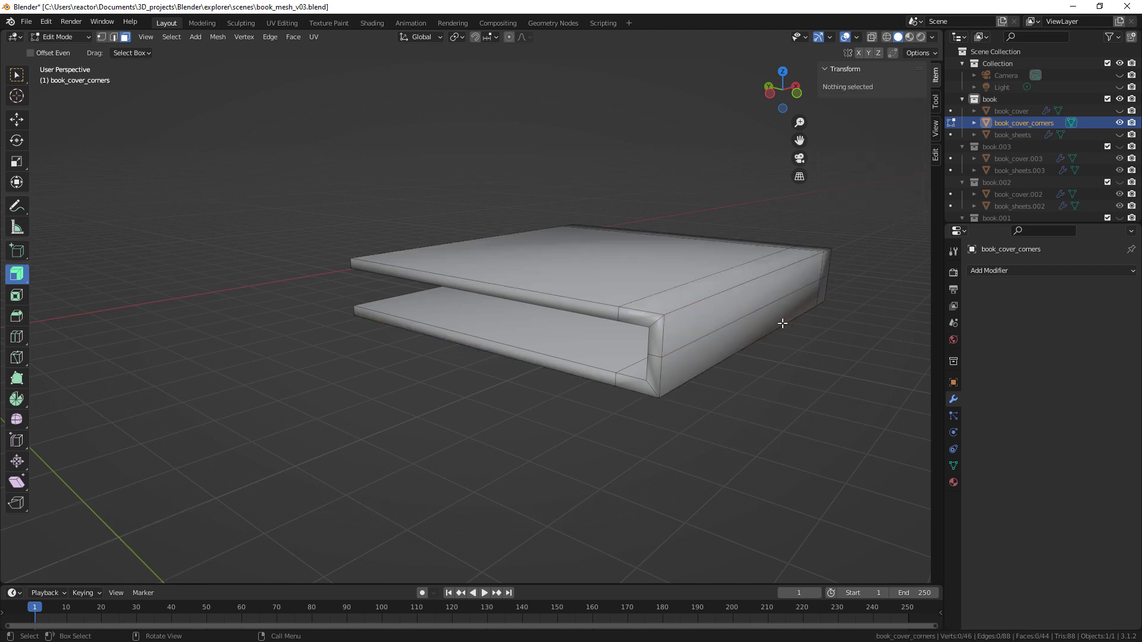
middle_drag(783, 323, 639, 323)
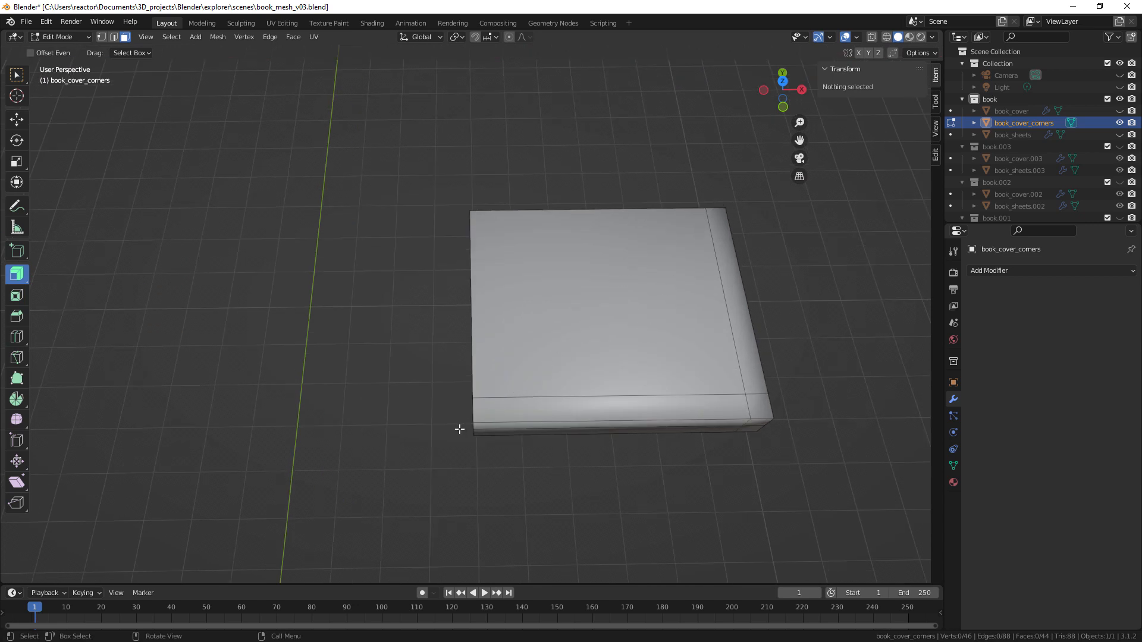
middle_drag(655, 265, 724, 224)
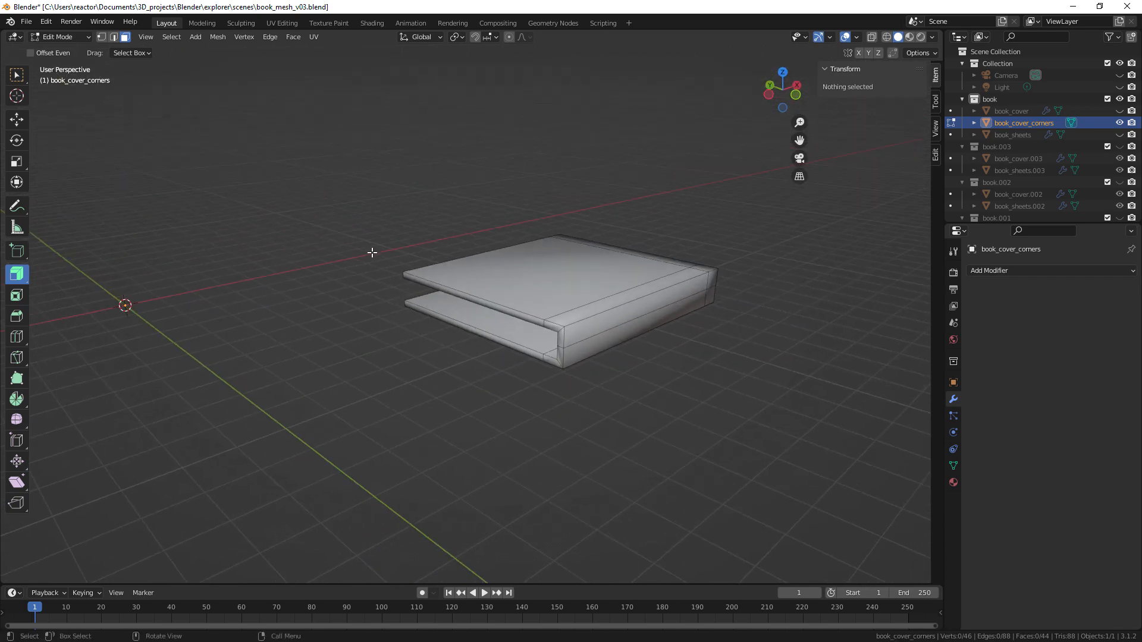
- In top view, move the piece's four inner corner vertices about 2.87 cm in X and -2.12 cm in Y to form a triangle
click(16, 121)
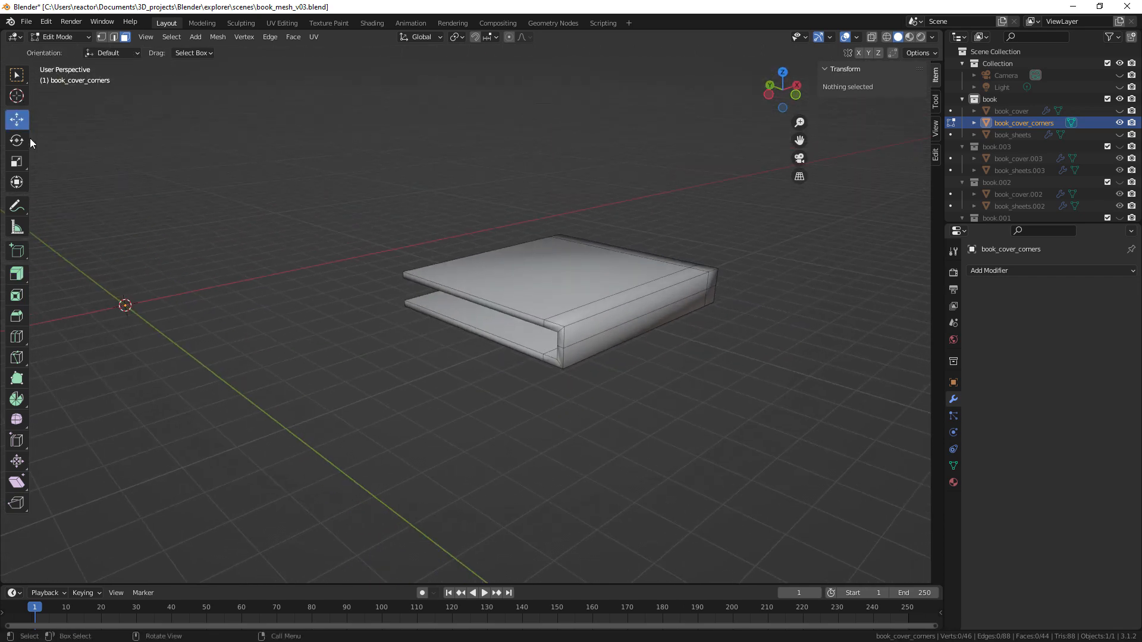
click(100, 37)
drag(370, 251, 474, 353)
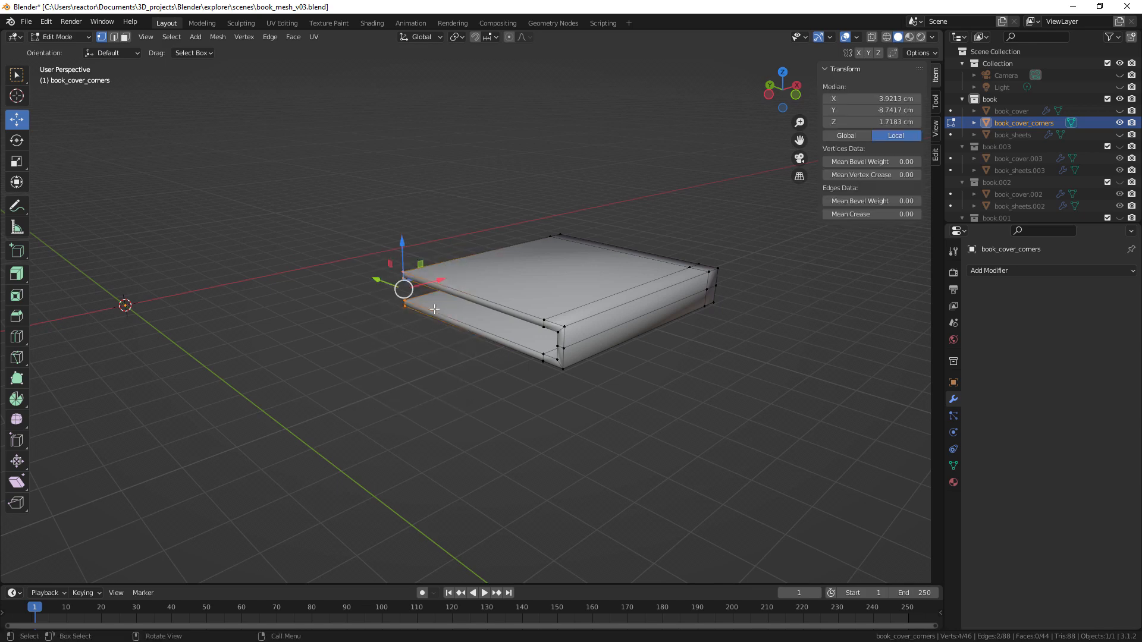
key(KP_7)
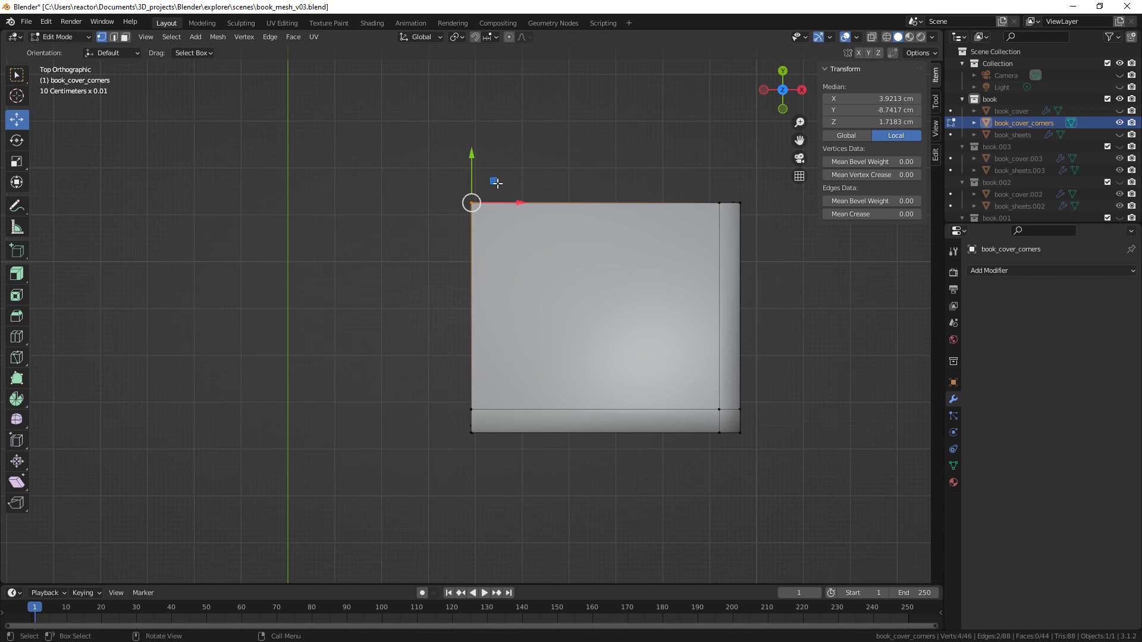
drag(493, 181, 633, 280)
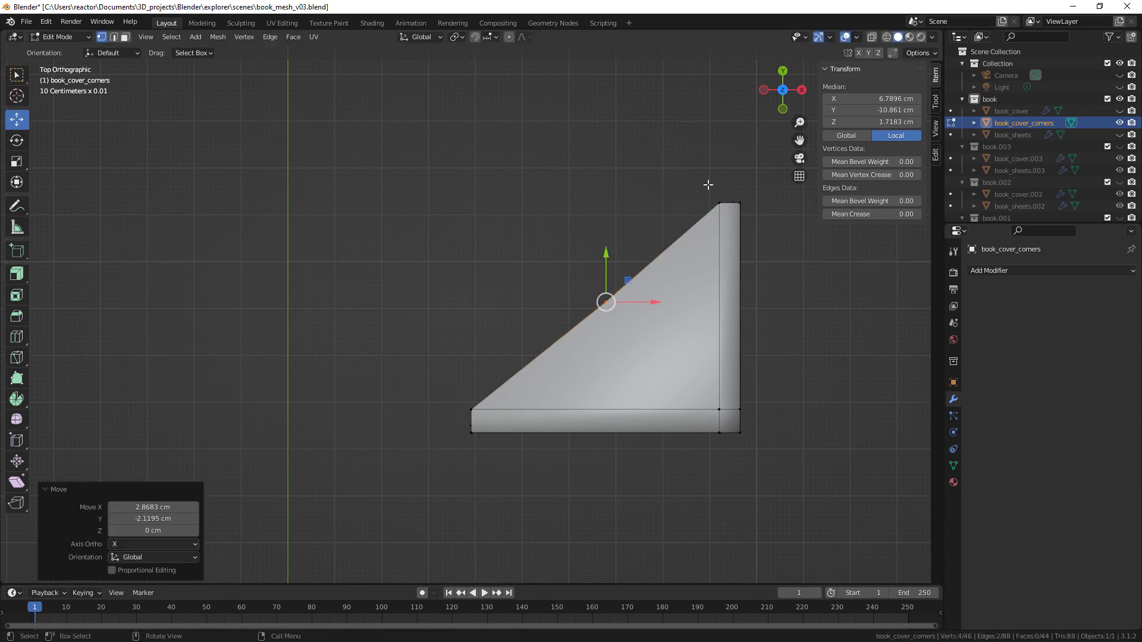
click(725, 214)
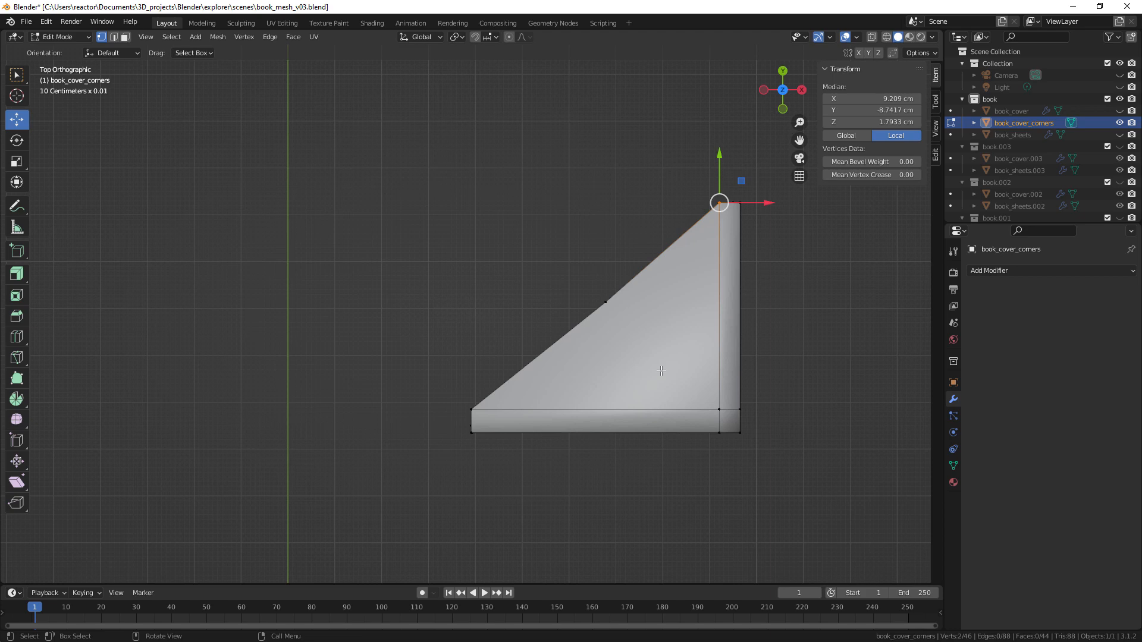
middle_drag(671, 379, 627, 319)
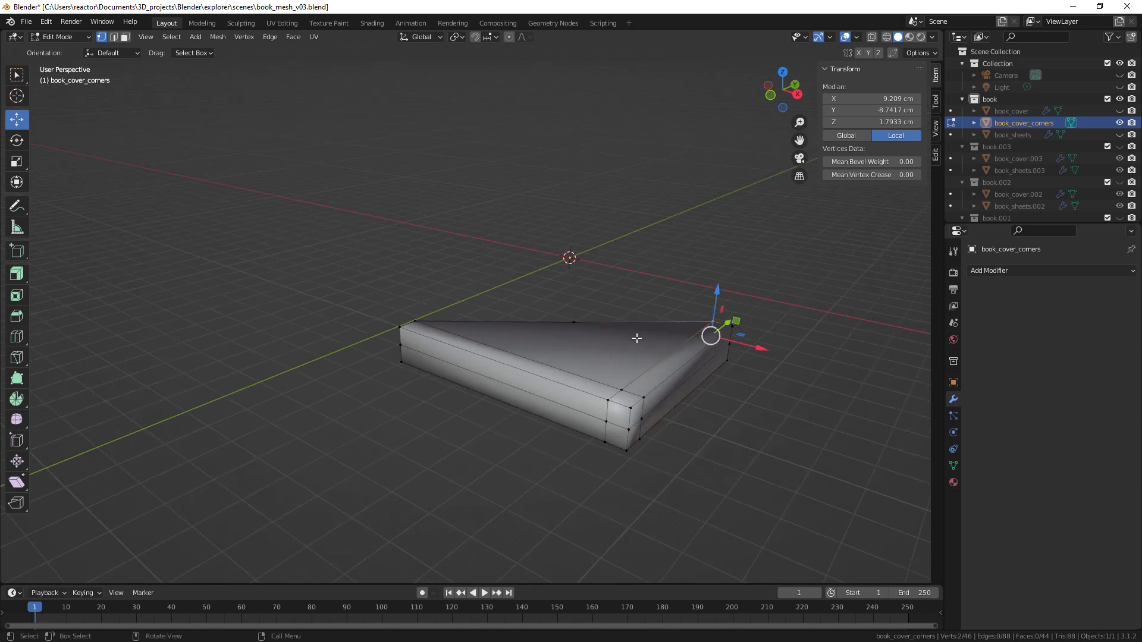
click(759, 404)
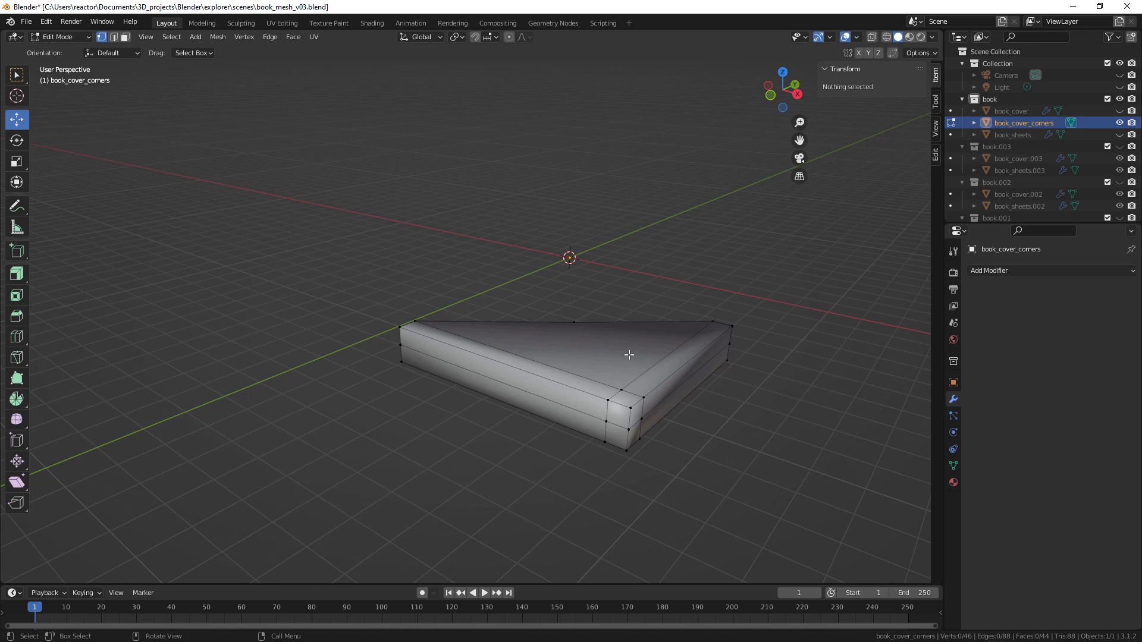
- In Object Mode, add a Subdivision Surface modifier to the corner piece and inspect its rounded edges and open side
key(Tab)
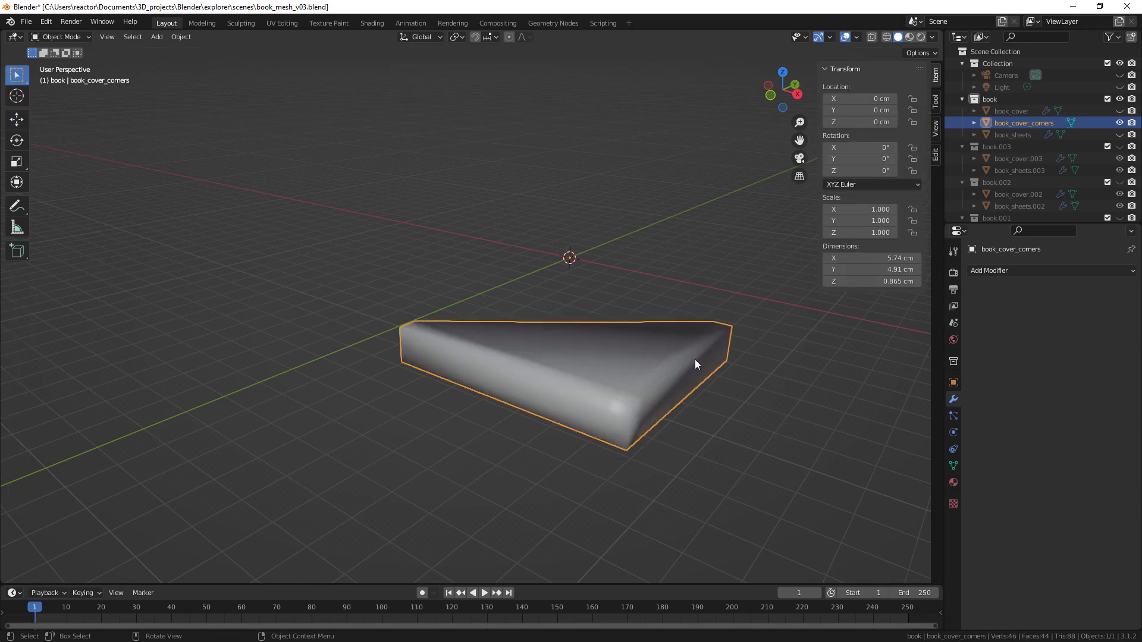
middle_drag(695, 359, 629, 379)
middle_drag(383, 398, 519, 355)
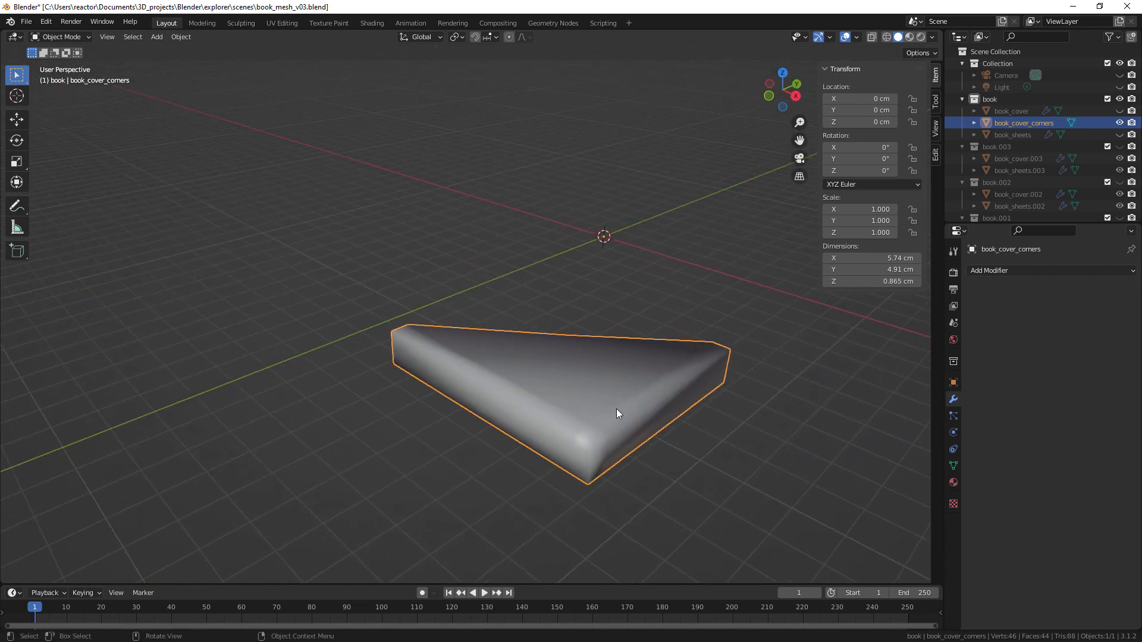
click(1055, 270)
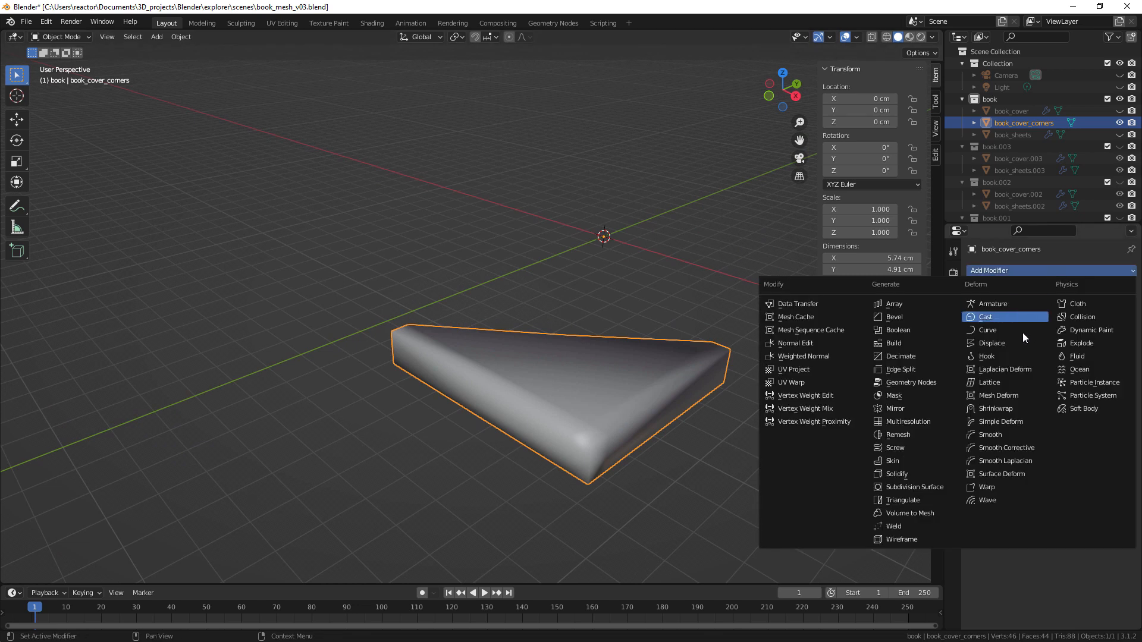
click(926, 489)
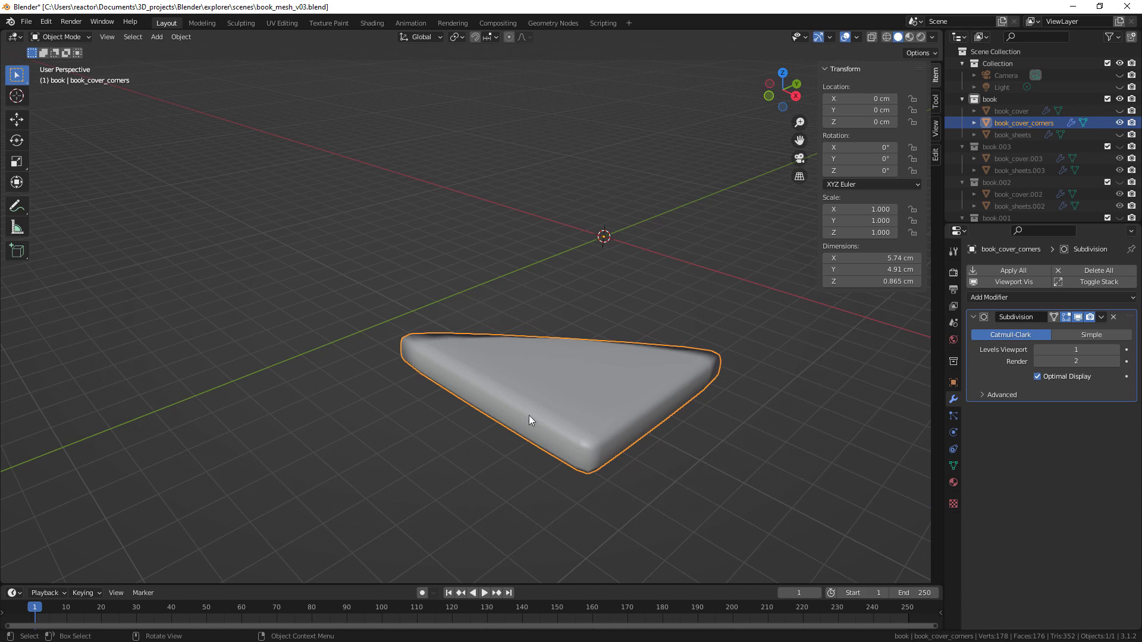
middle_drag(529, 416, 520, 438)
middle_drag(694, 393, 450, 364)
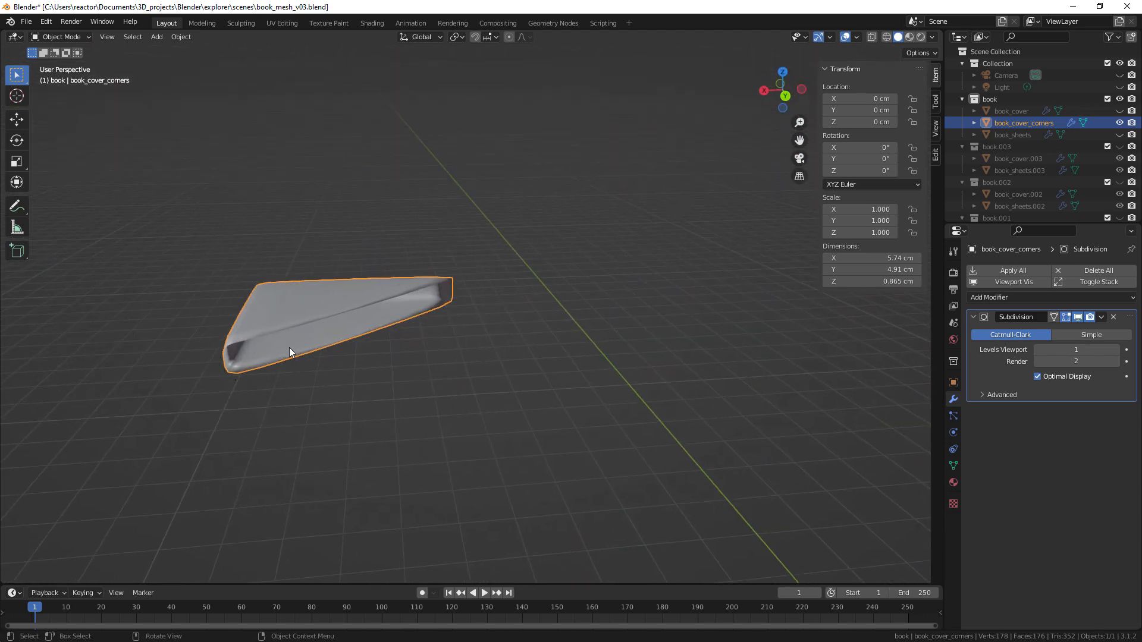
scroll(283, 352, up, 2)
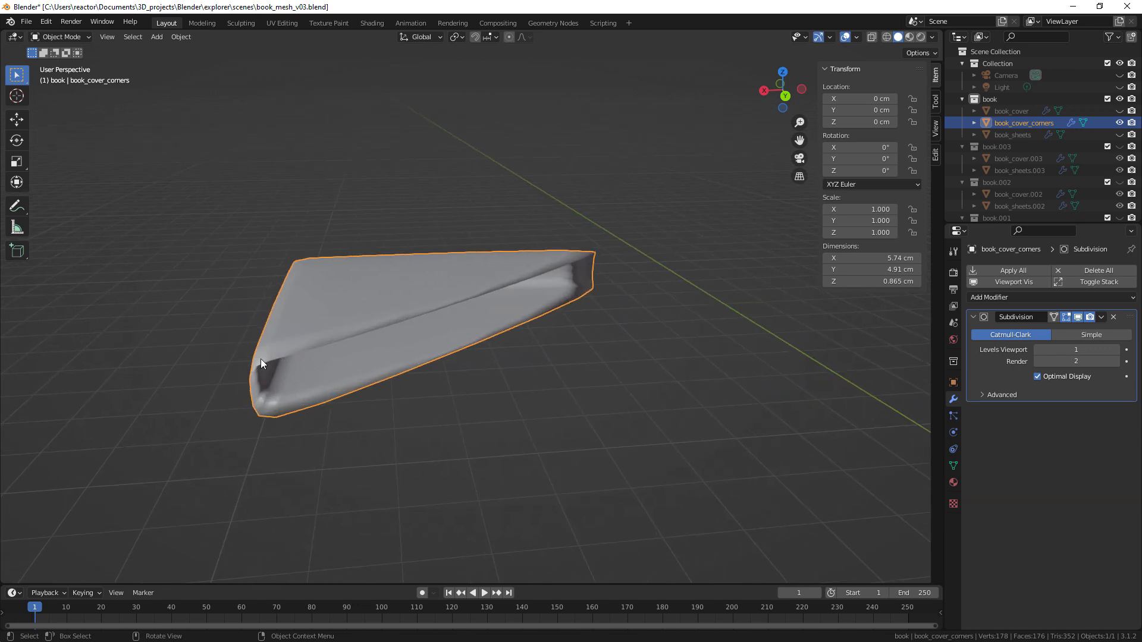
- In Edit Mode, add one centred loop cut around the rim of the corner piece's open side
key(Tab)
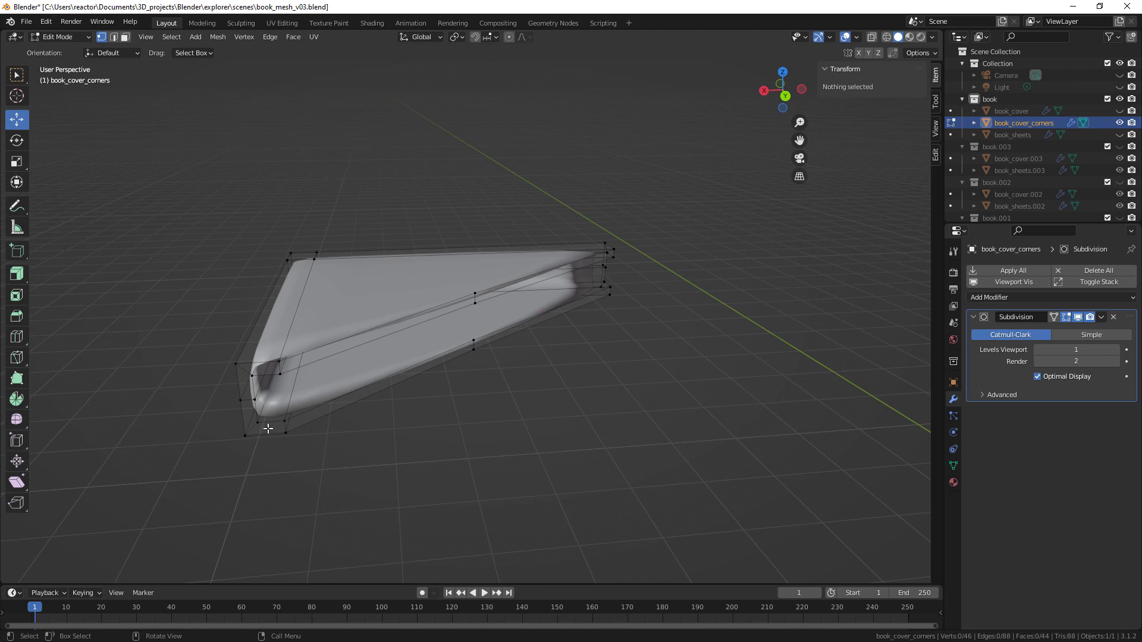
key(ctrl+r)
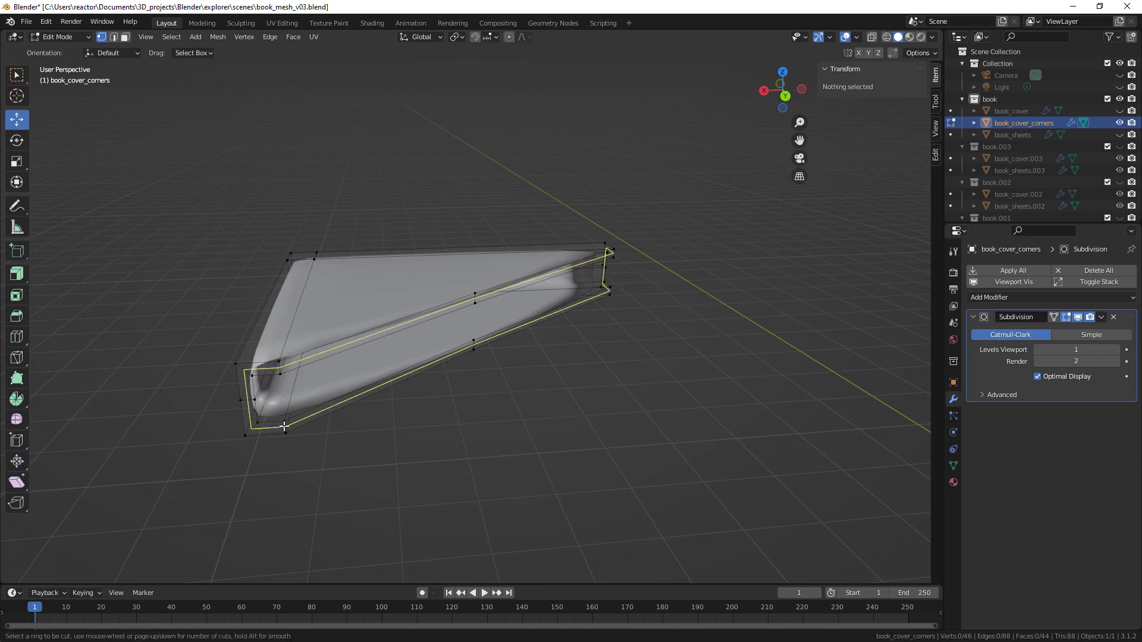
click(284, 425)
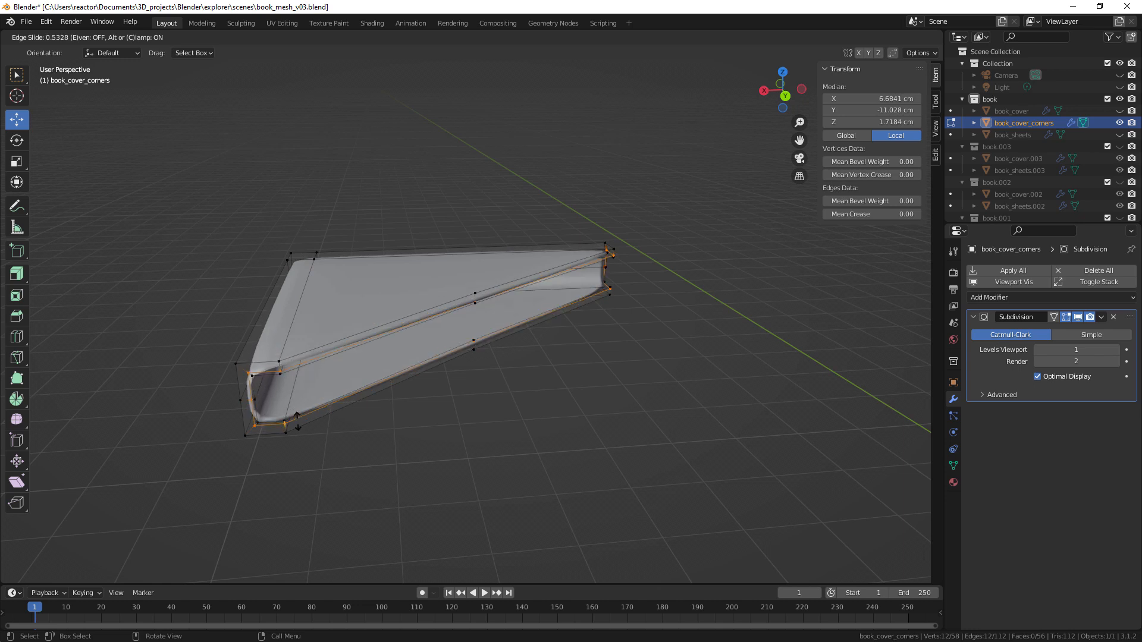
right_click(299, 424)
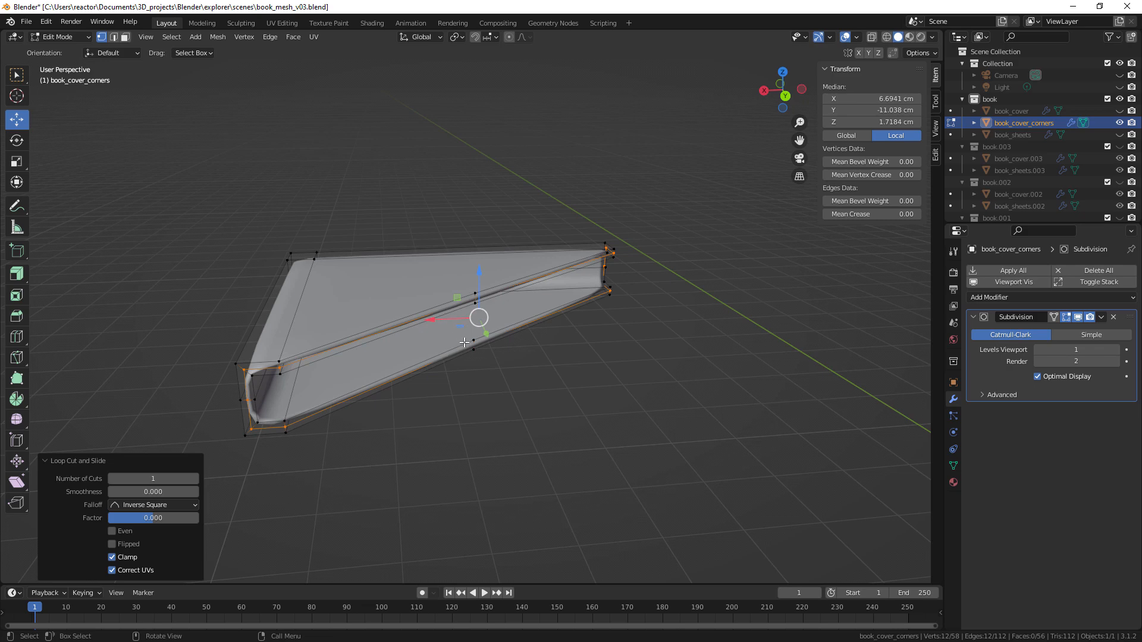
- With X-ray on in top view, move the inner vertices at the diagonal's upper end about -0.28 cm in Y
key(KP_7)
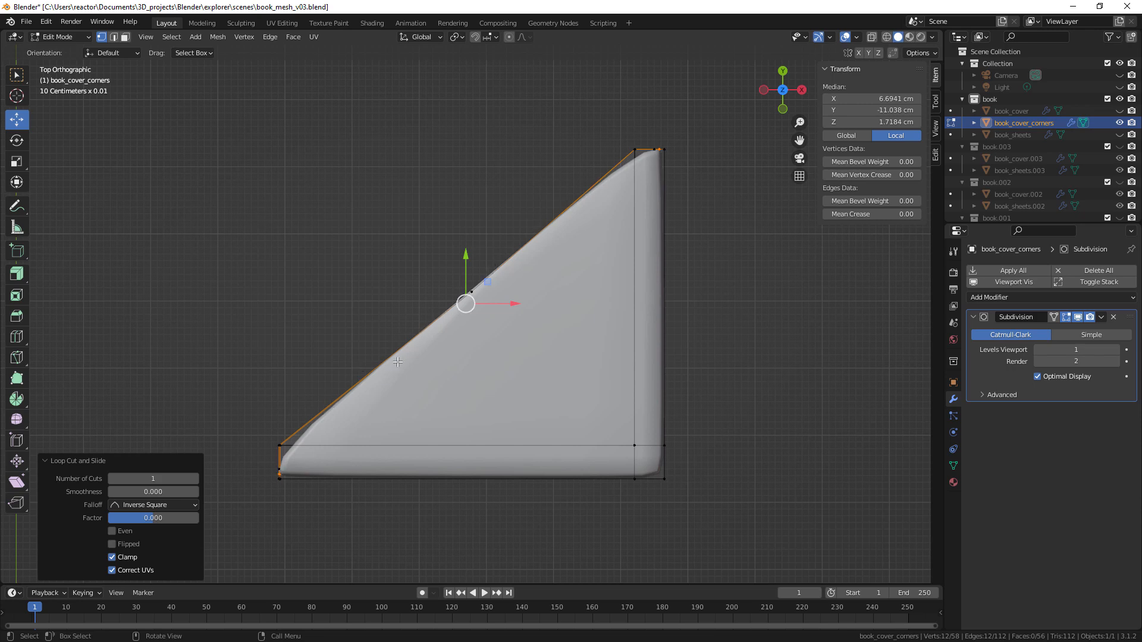
key(alt+a)
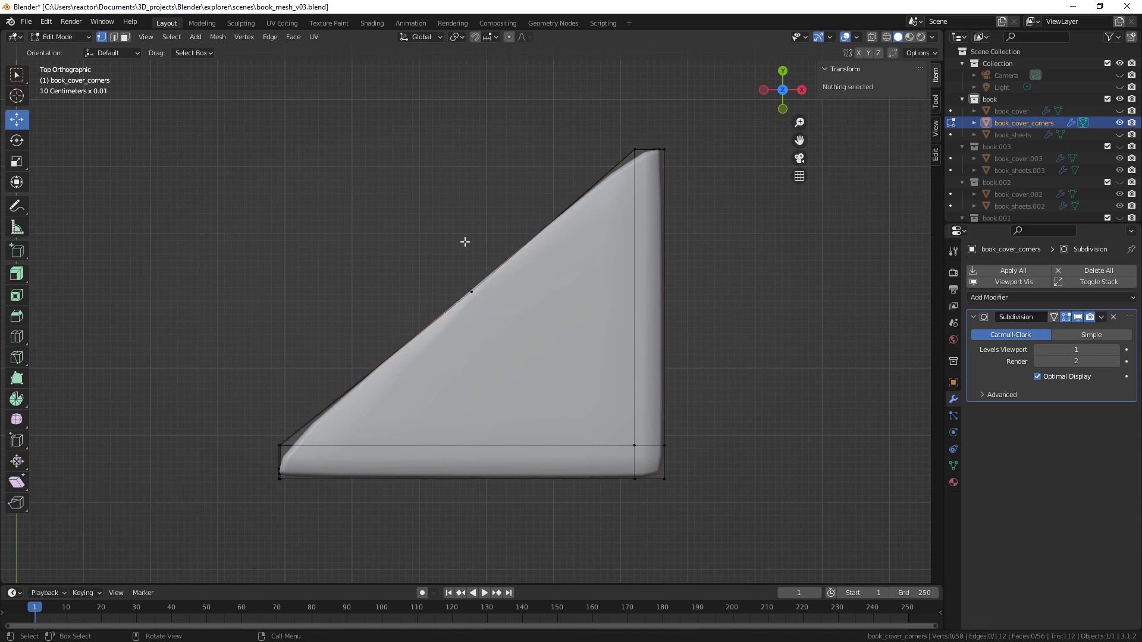
drag(613, 122, 641, 193)
key(ctrl+z)
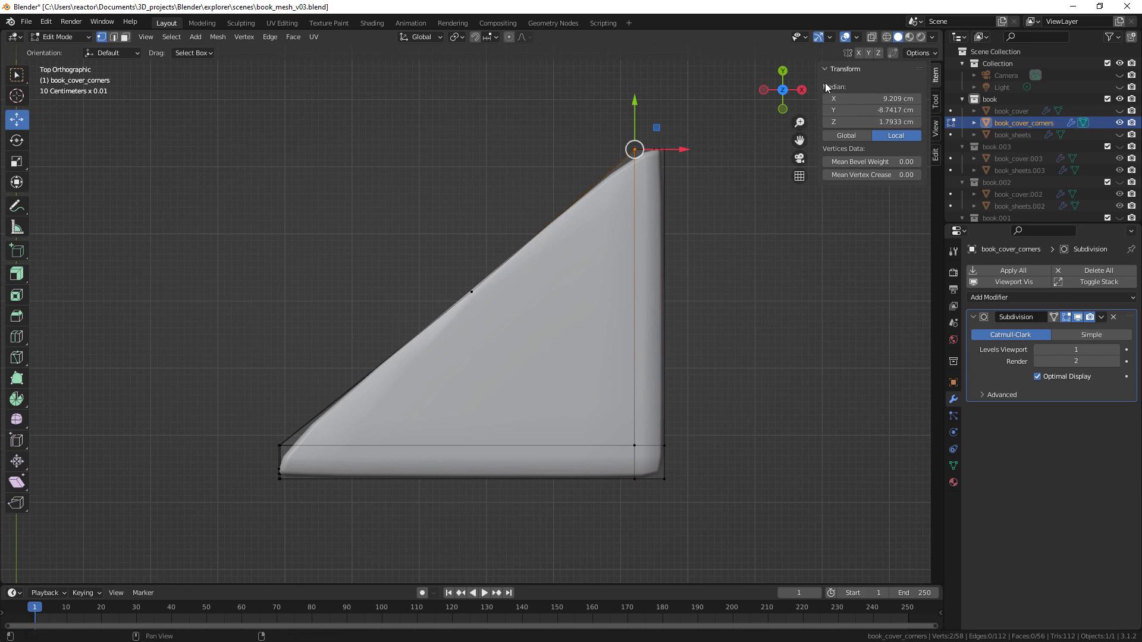
click(872, 37)
key(b)
drag(601, 125, 646, 174)
key(g)
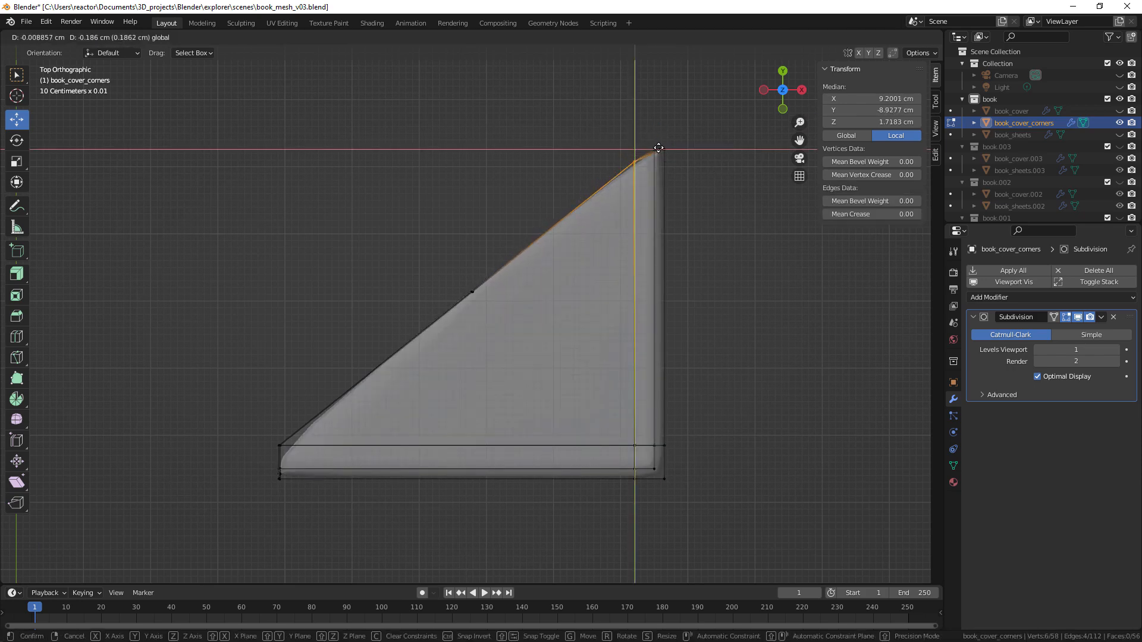
click(659, 151)
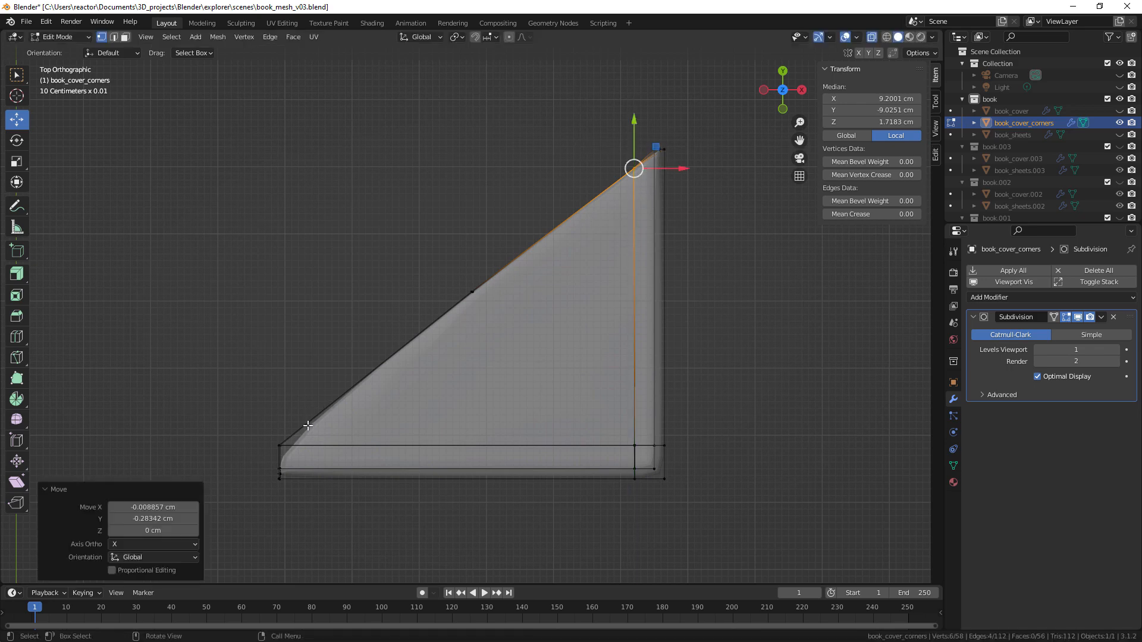
- Shift the vertices at the diagonal's lower end inward and its midpoint vertices about 0.08 cm in X and -0.018 cm in Y, then disable X-ray
drag(264, 427, 332, 421)
click(473, 291)
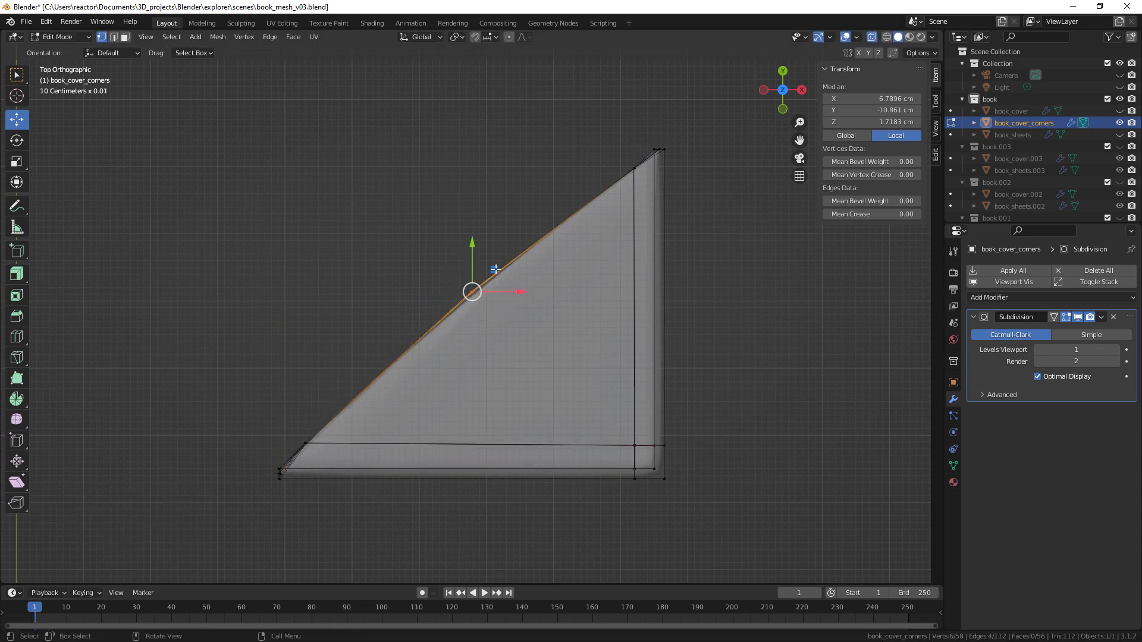
drag(495, 270, 500, 271)
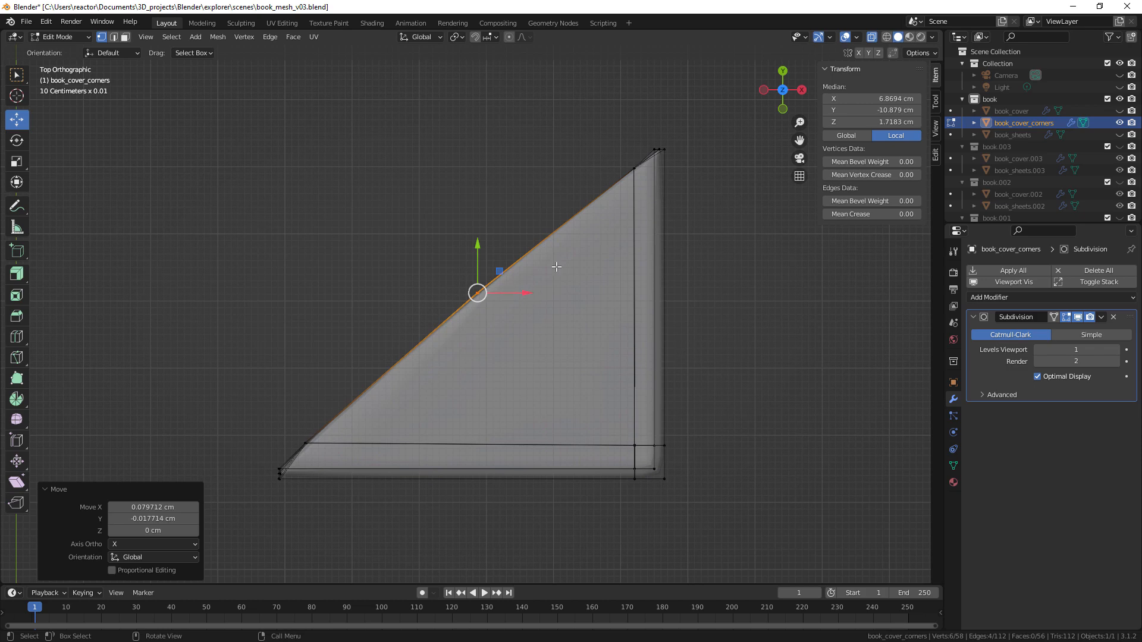
middle_drag(717, 397, 623, 293)
click(872, 37)
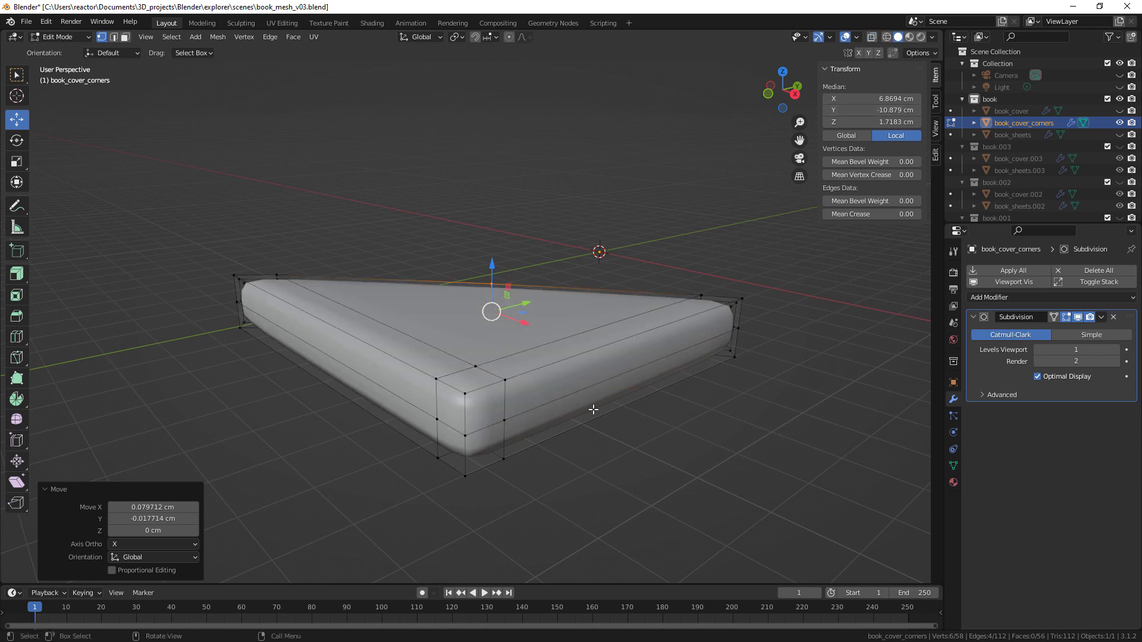
- Return to Object Mode, unhide book_cover, check the corner piece's fit on it, and activate the Move tool
key(Tab)
middle_drag(550, 322, 568, 343)
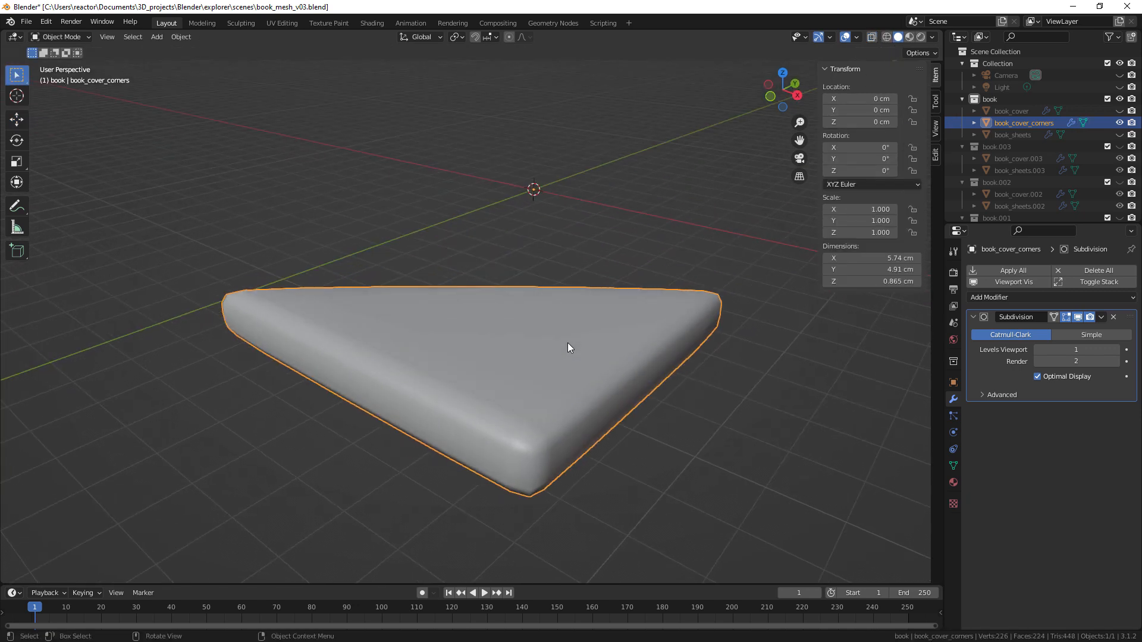
scroll(565, 338, down, 6)
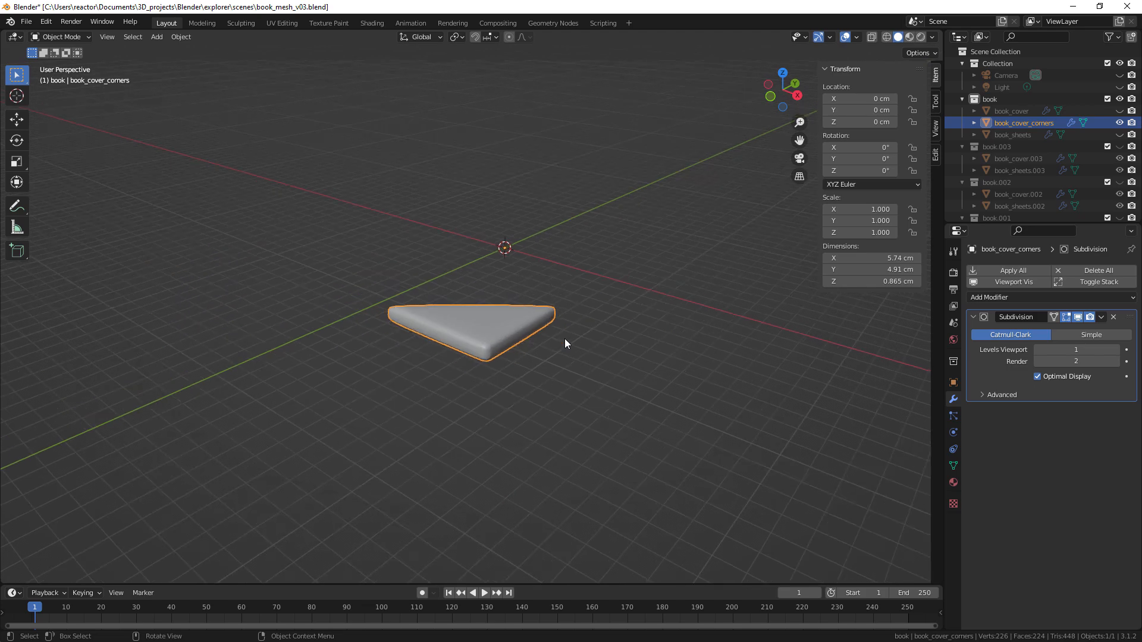
click(1120, 110)
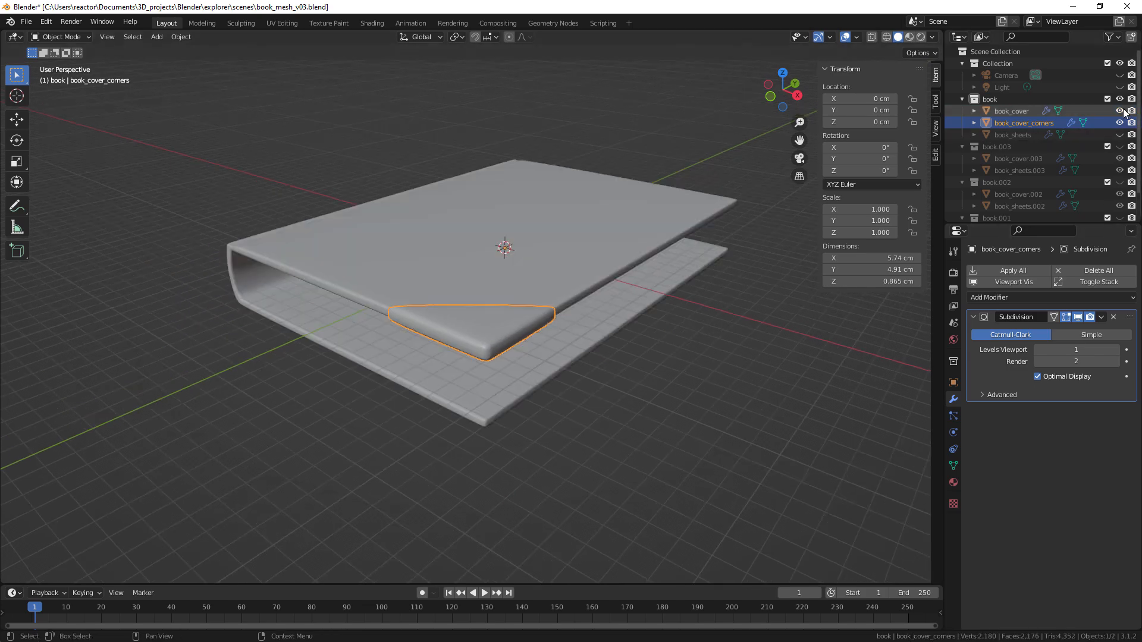
middle_drag(502, 302, 480, 276)
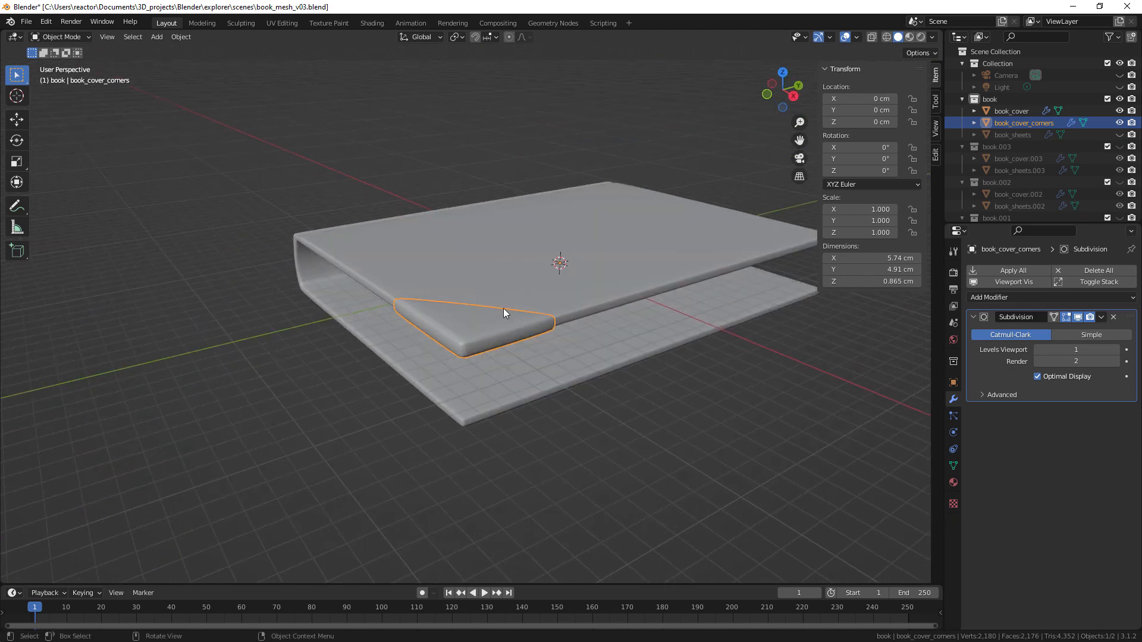
middle_drag(669, 303, 598, 276)
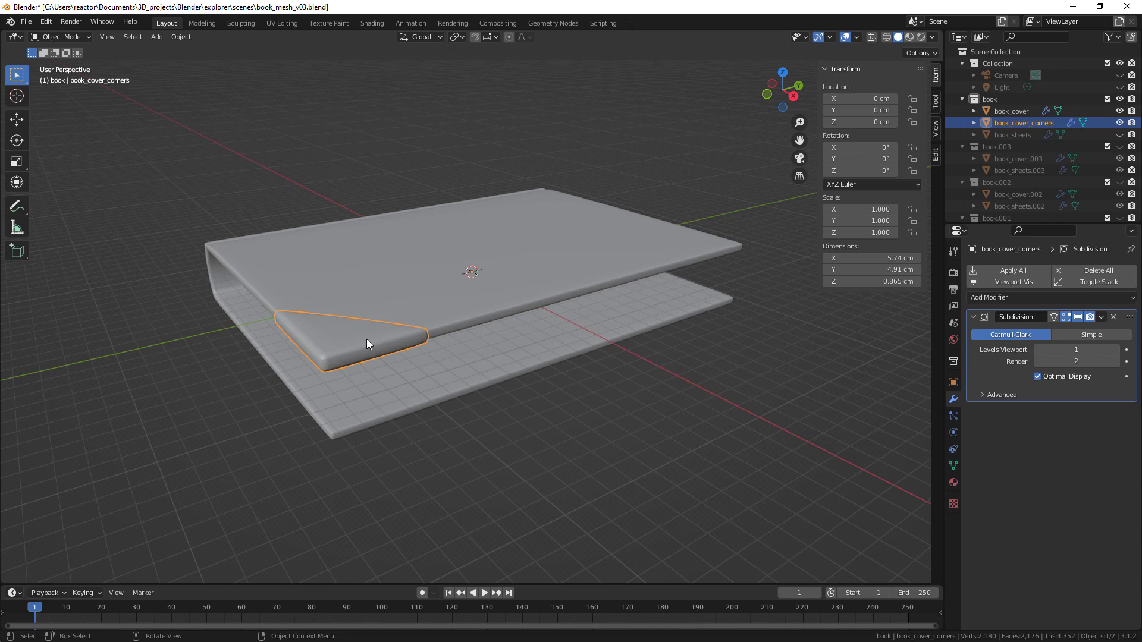
click(16, 119)
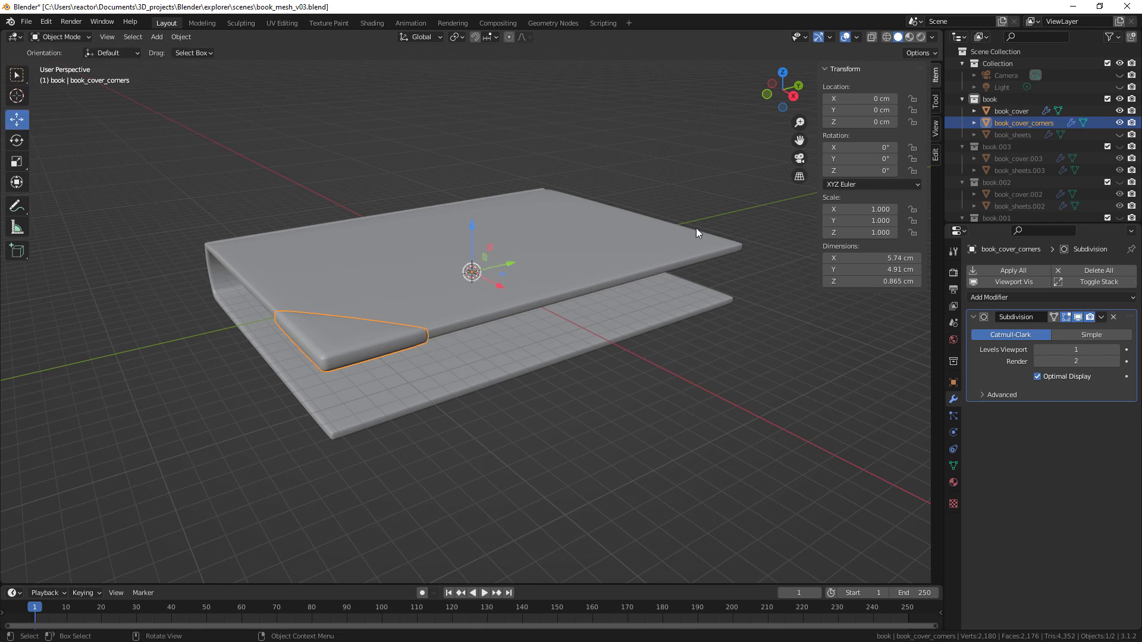